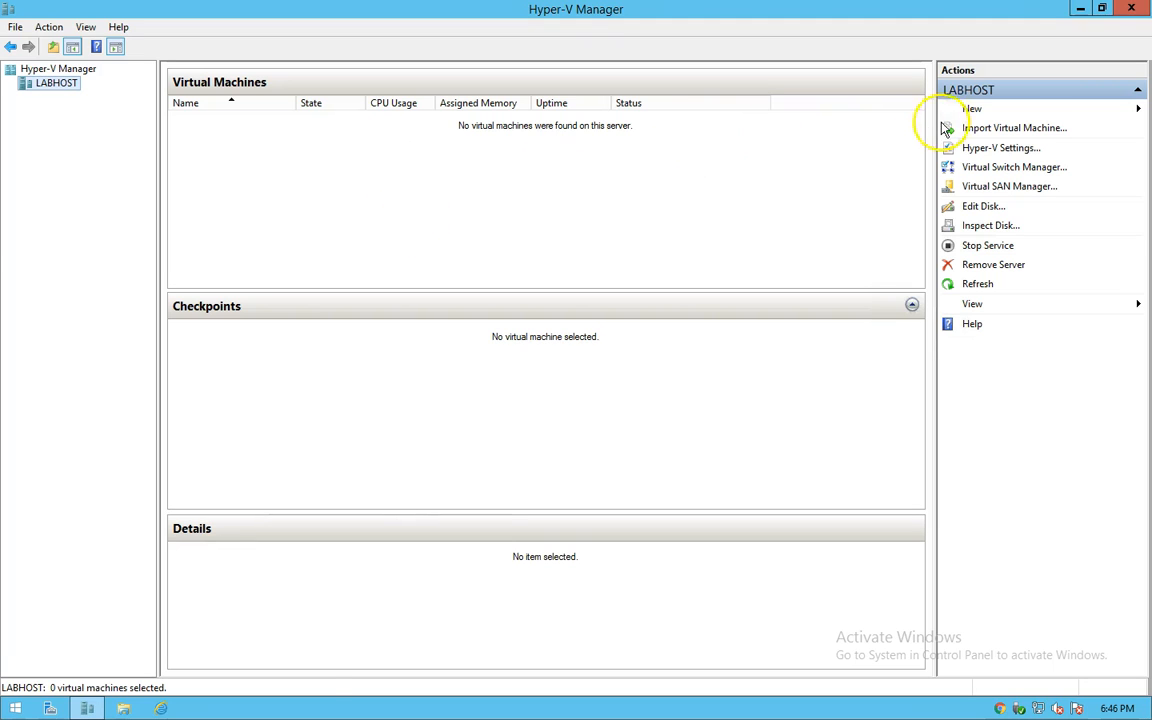
Step: Start the New Virtual Machine Wizard and clear the default machine name
{"action": "left_click", "coordinate": [972, 112]}
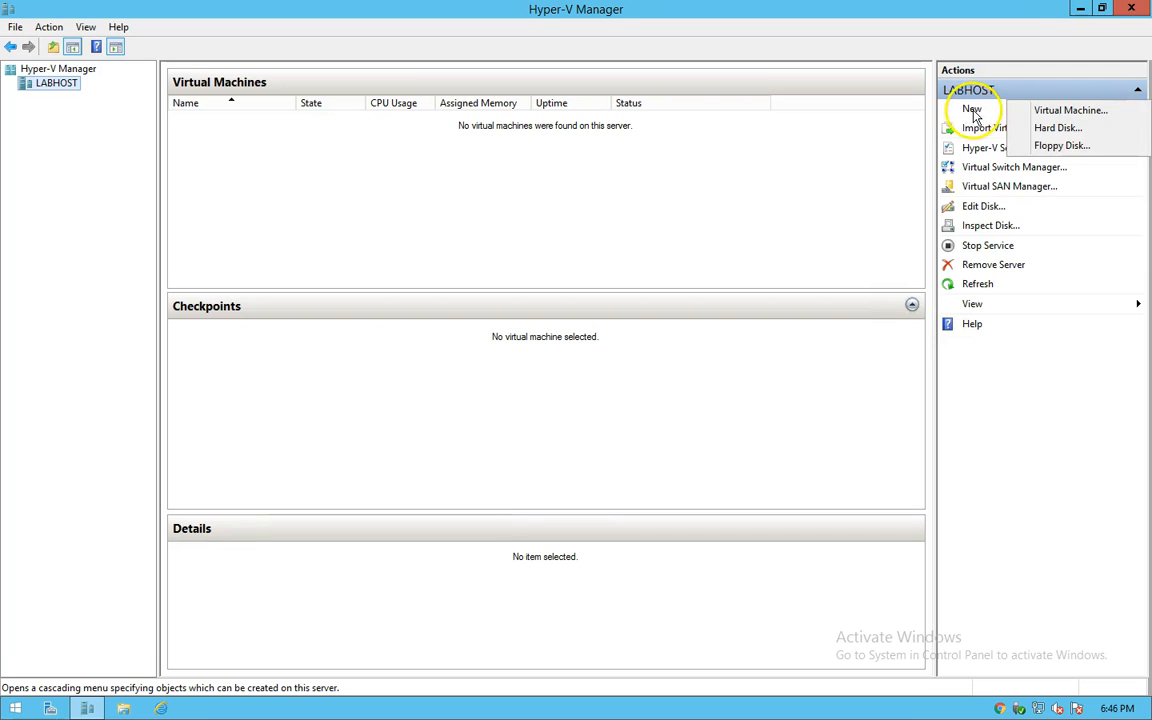
{"action": "left_click", "coordinate": [1063, 112]}
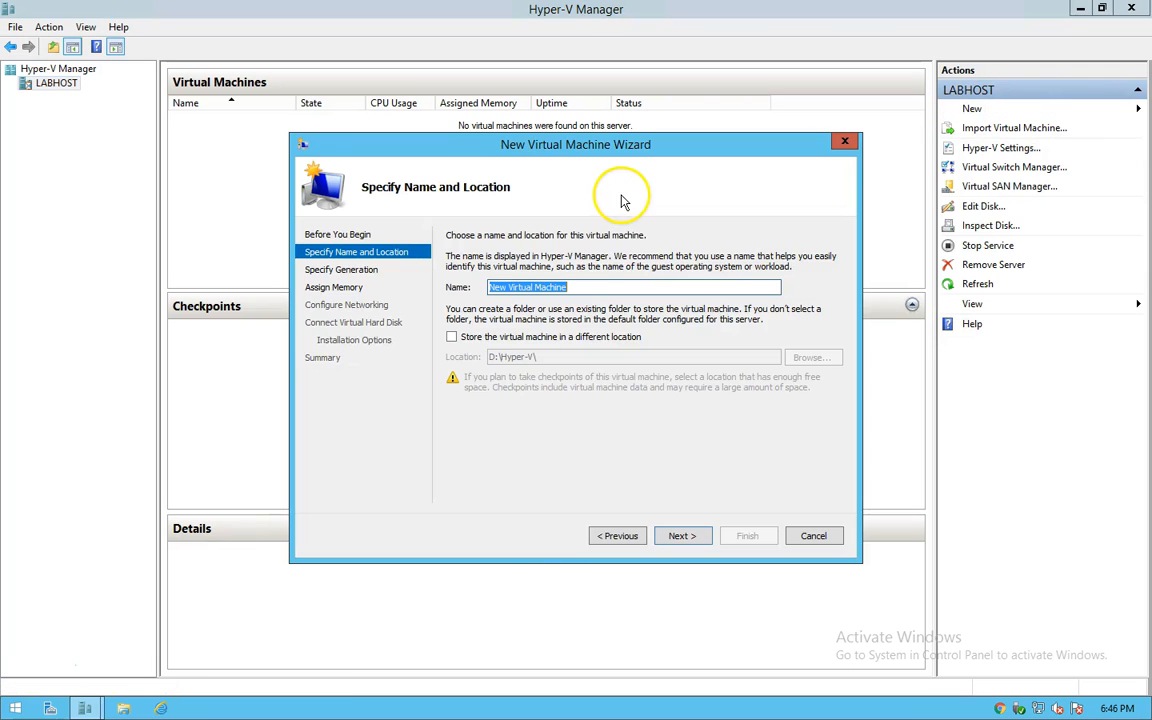
{"action": "left_click", "coordinate": [578, 289]}
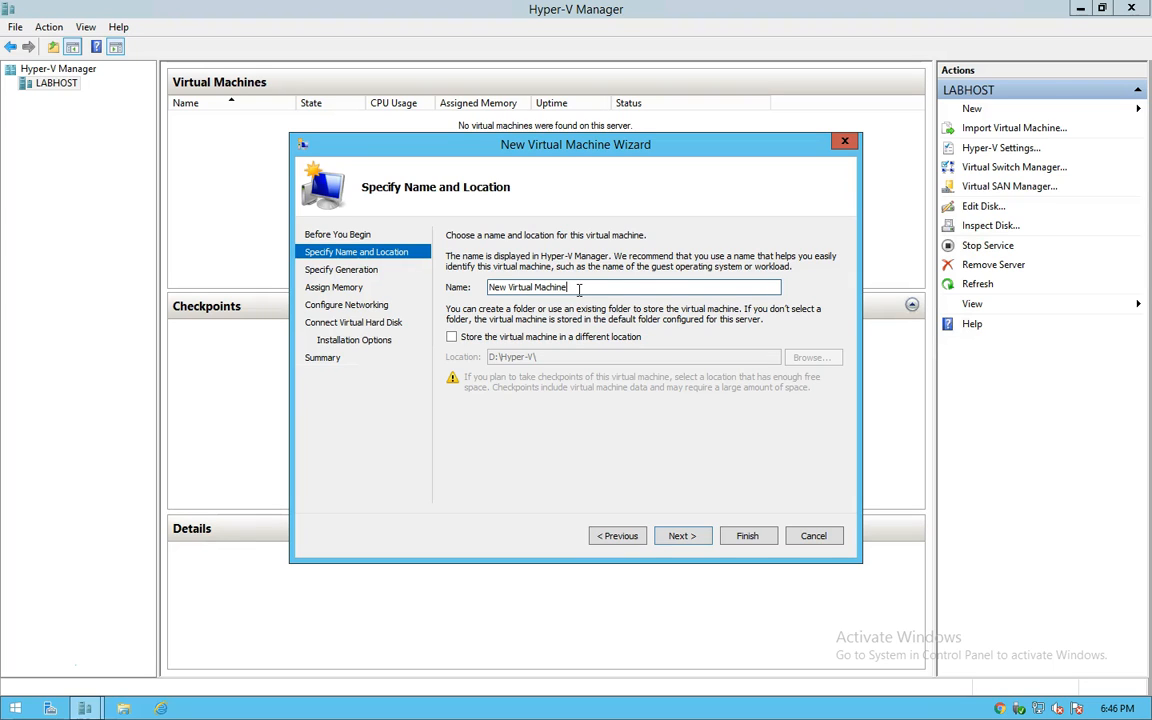
{"action": "left_click_drag", "start_coordinate": [579, 289], "coordinate": [477, 289]}
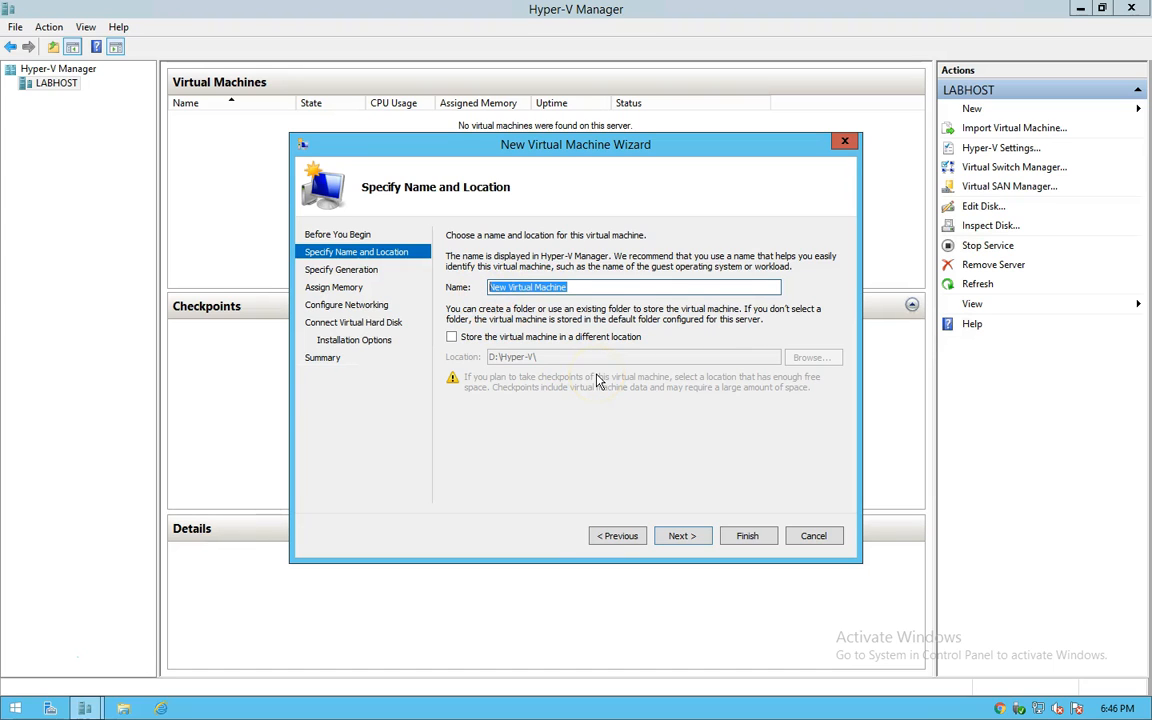
{"action": "key", "text": "BackSpace"}
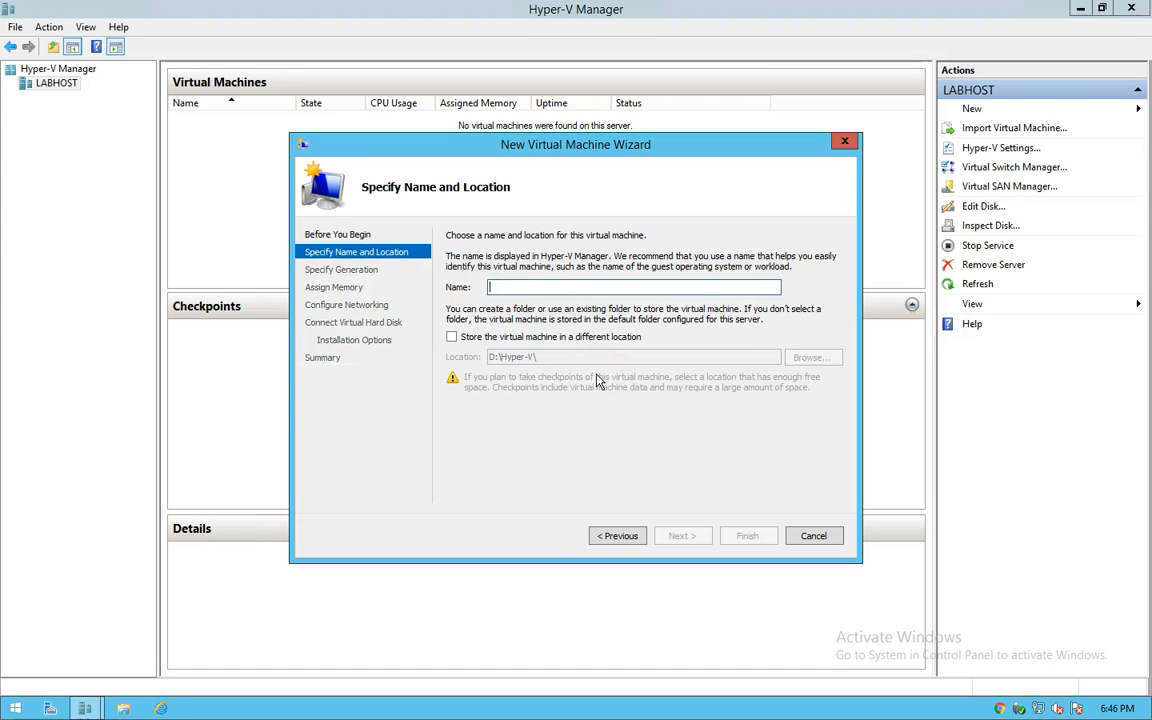
Step: Name the new virtual machine Image-WS2016
{"action": "type", "text": "Wind"}
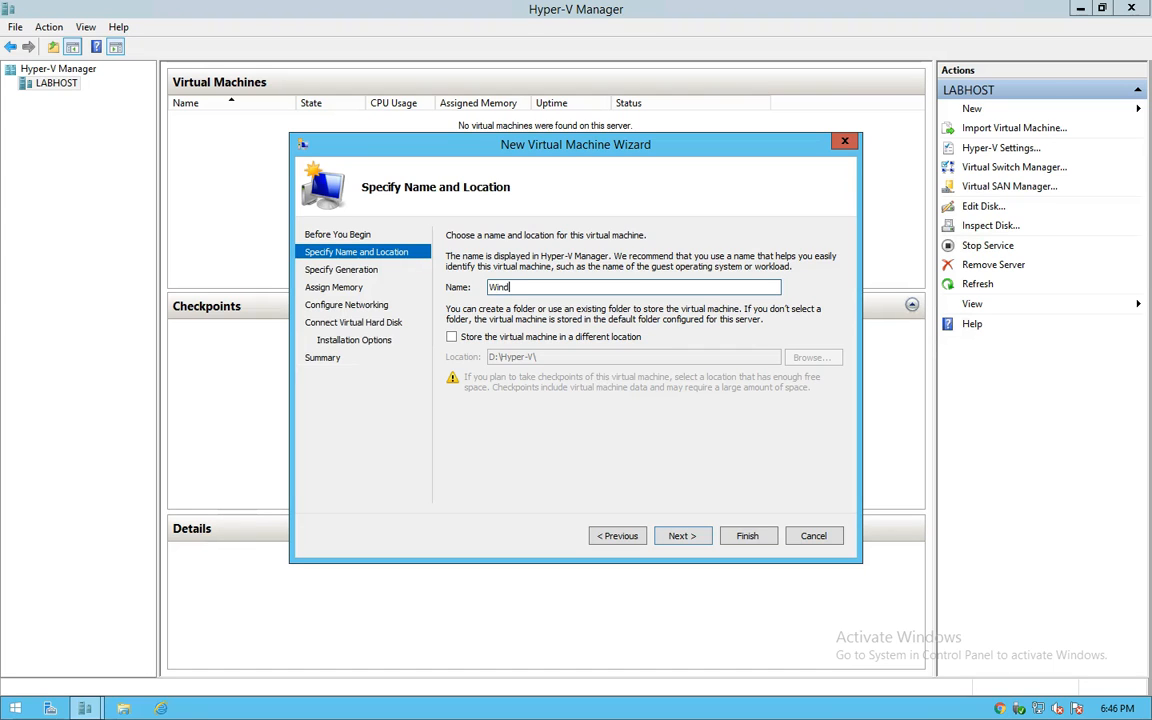
{"action": "key", "text": "BackSpace"}
{"action": "key", "text": "BackSpace"}
{"action": "key", "text": "BackSpace"}
{"action": "type", "text": "image"}
{"action": "key", "text": "BackSpace"}
{"action": "key", "text": "BackSpace"}
{"action": "key", "text": "BackSpace"}
{"action": "key", "text": "BackSpace"}
{"action": "key", "text": "BackSpace"}
{"action": "type", "text": "ImageVM"}
{"action": "key", "text": "BackSpace"}
{"action": "key", "text": "BackSpace"}
{"action": "type", "text": "-WS2016"}
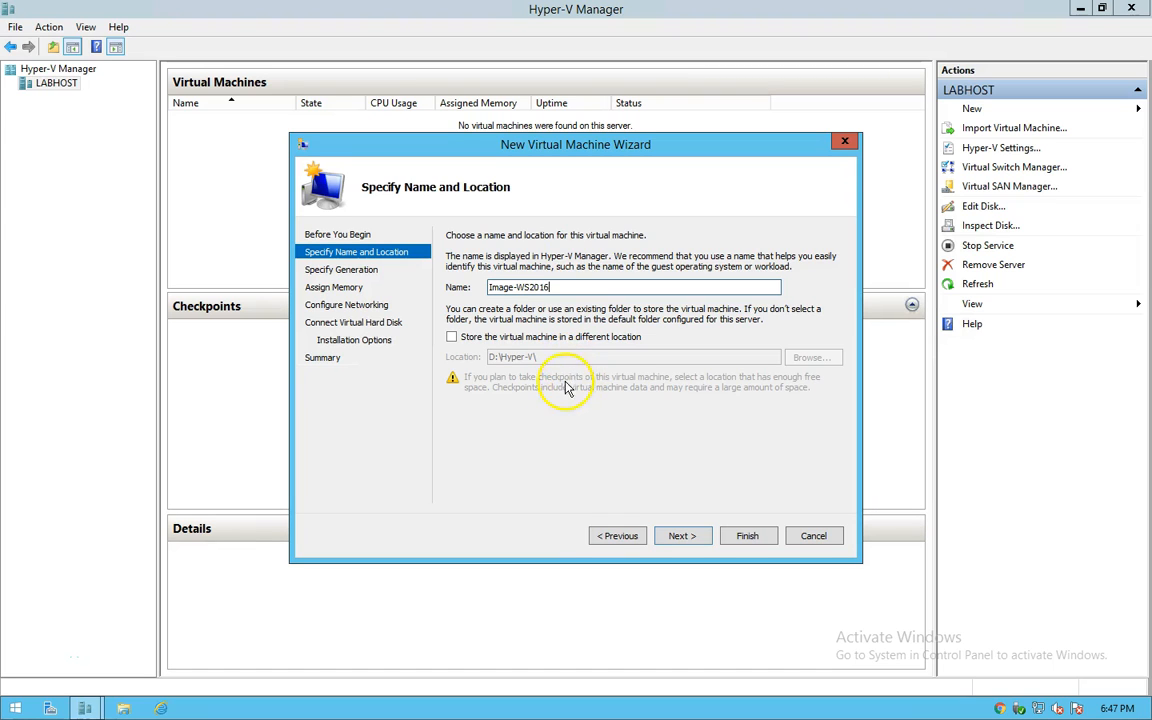
Step: Choose Generation 2 with 1024 MB startup memory and Dynamic Memory enabled
{"action": "left_click", "coordinate": [680, 536]}
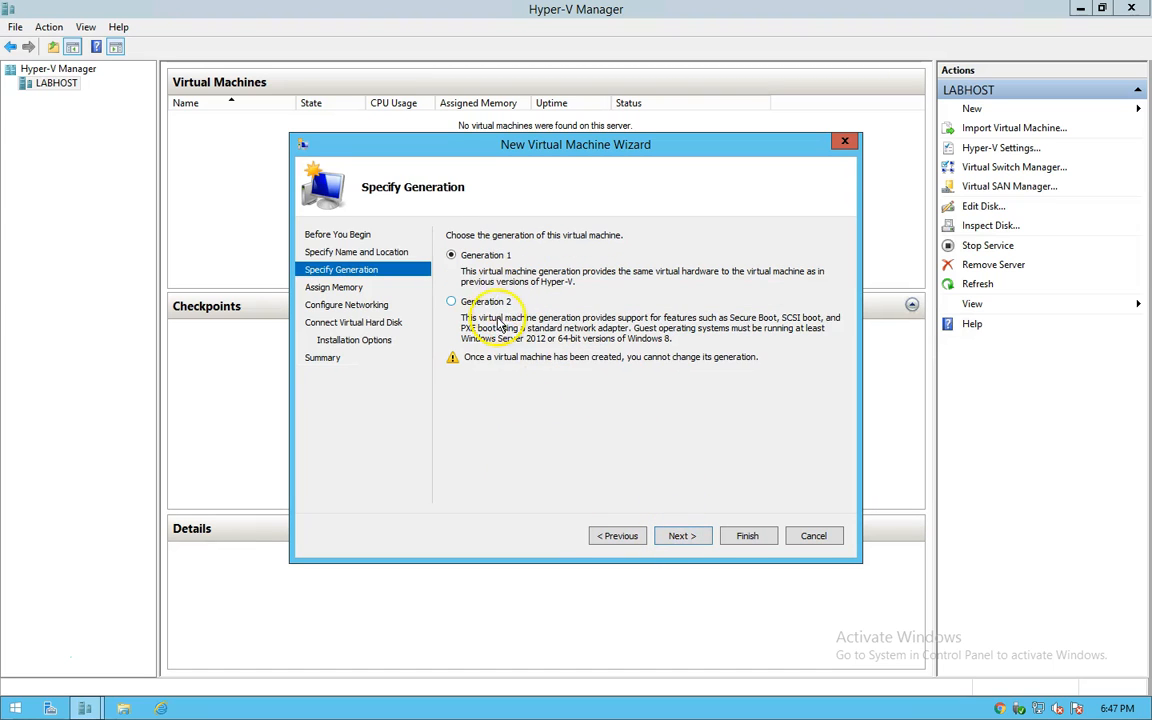
{"action": "left_click", "coordinate": [486, 306]}
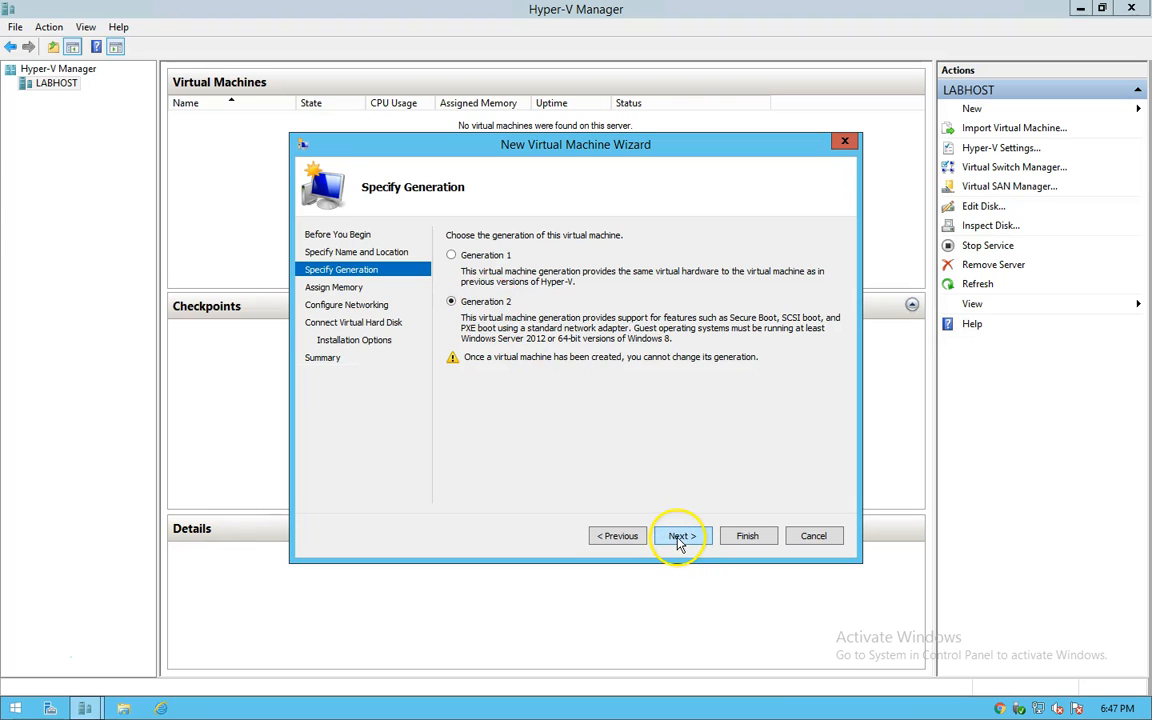
{"action": "left_click", "coordinate": [677, 540]}
{"action": "type", "text": "1024"}
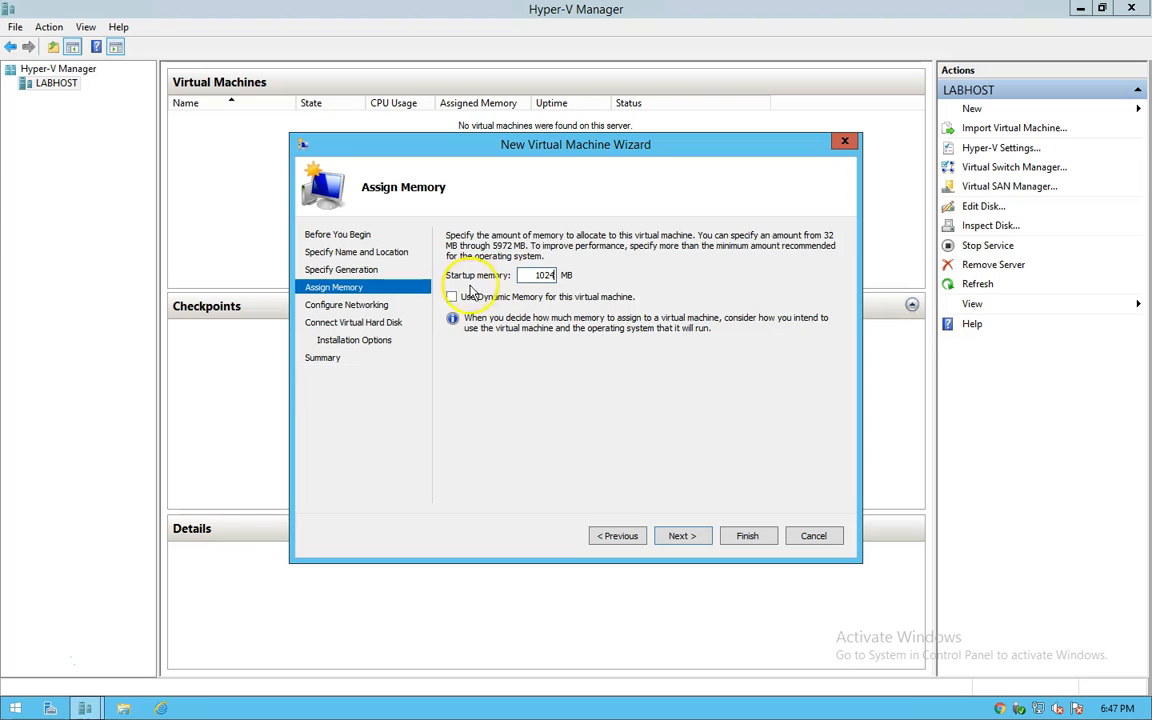
{"action": "left_click", "coordinate": [451, 297]}
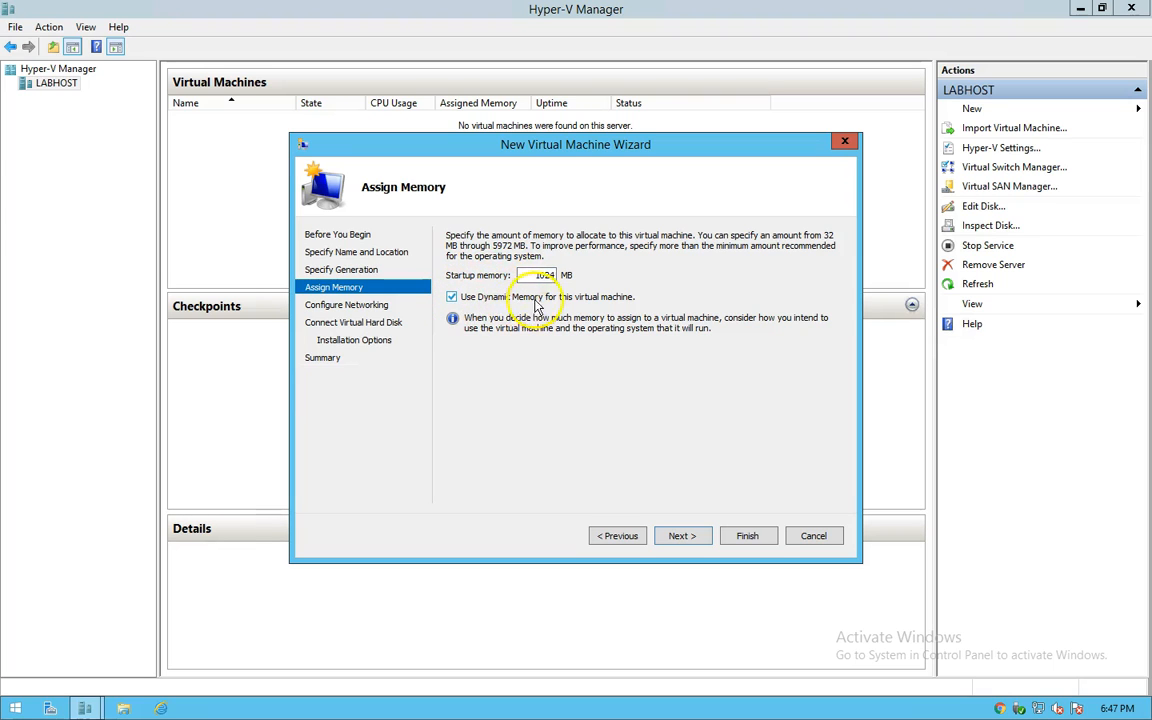
Step: Connect the VM to the Realtek PCIe FE Family Controller virtual switch
{"action": "left_click", "coordinate": [680, 536]}
{"action": "left_click", "coordinate": [515, 268]}
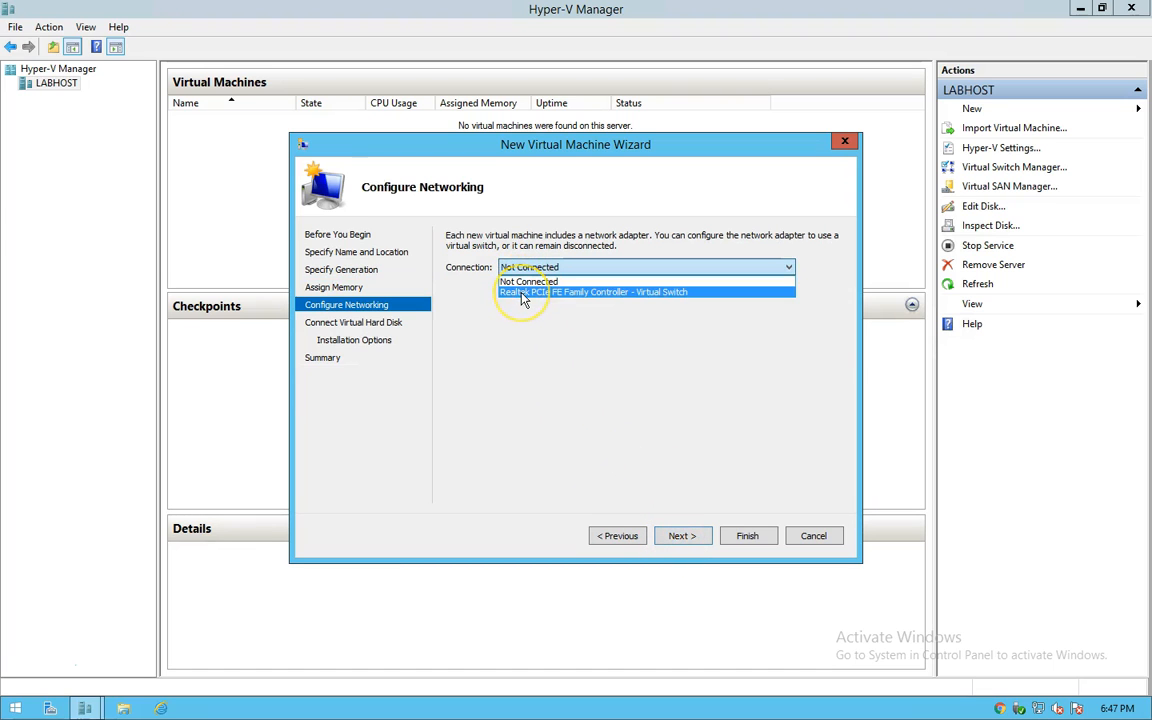
{"action": "left_click", "coordinate": [522, 292]}
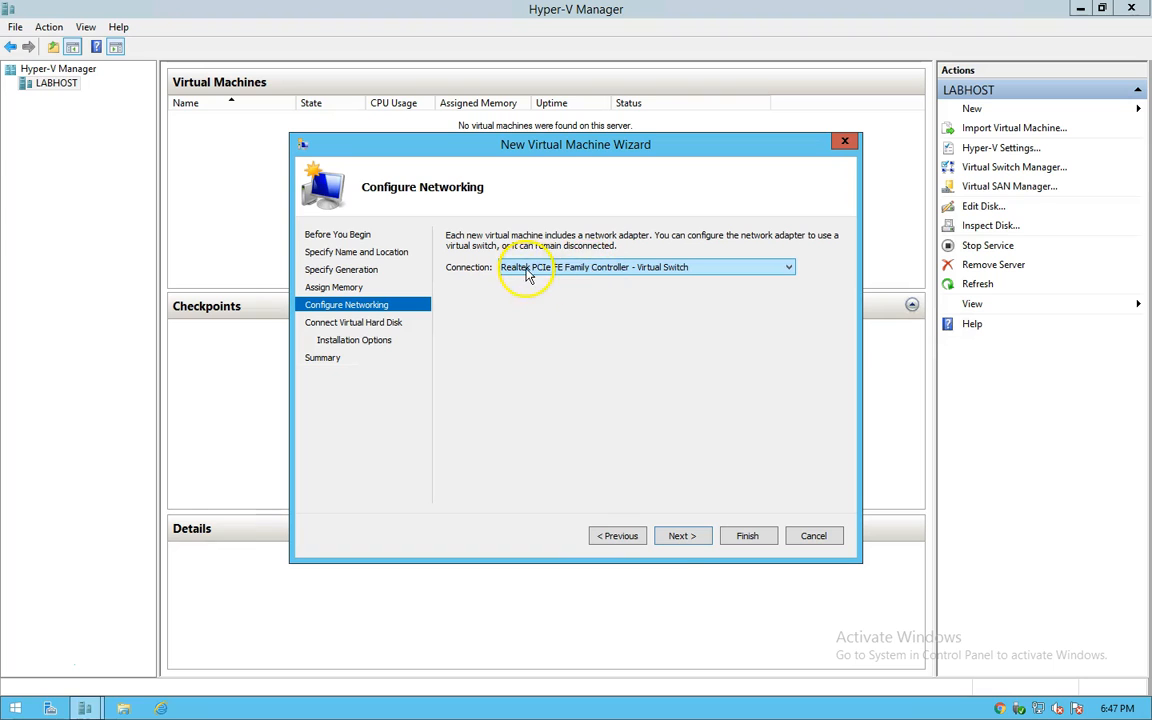
{"action": "left_click", "coordinate": [680, 536]}
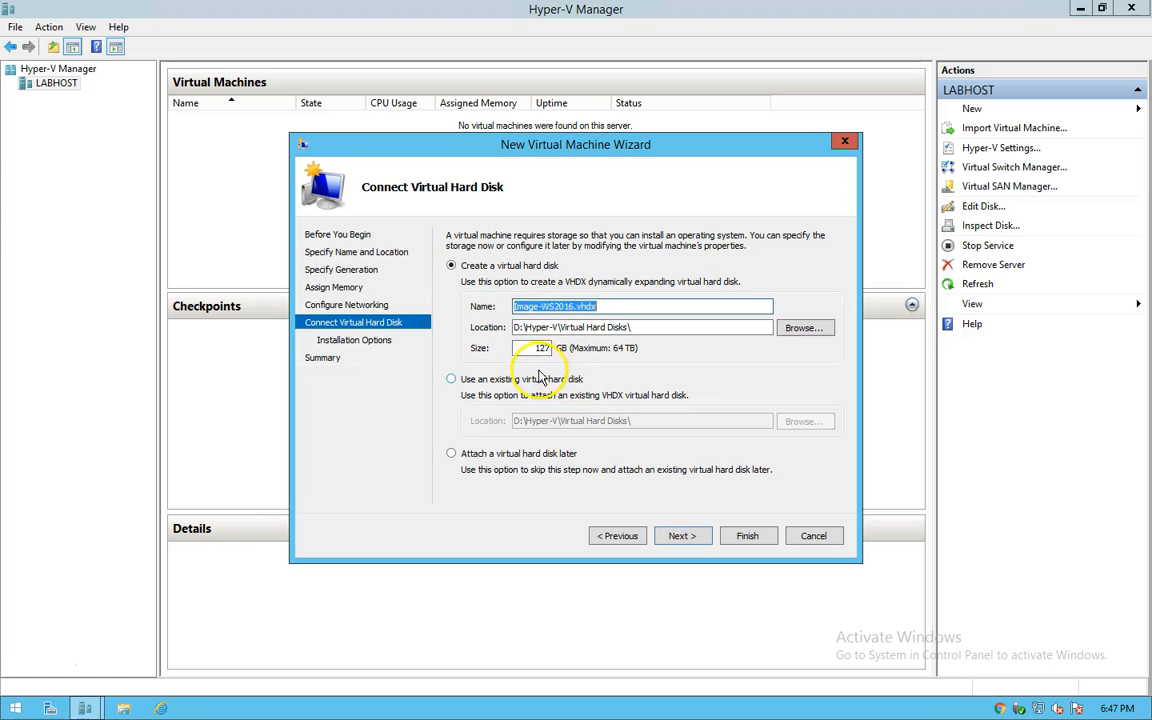
Step: Give the VM a 30 GB virtual disk, defer the OS install, and finish creating it
{"action": "double_click", "coordinate": [541, 348]}
{"action": "type", "text": "30"}
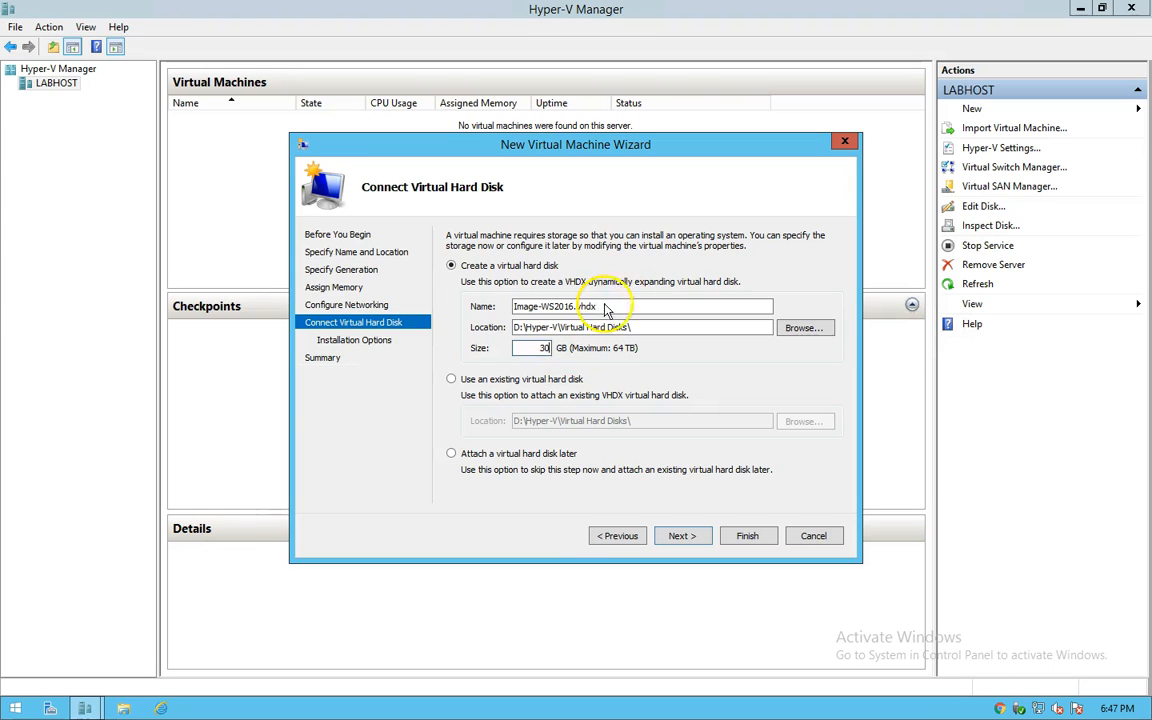
{"action": "left_click", "coordinate": [678, 537]}
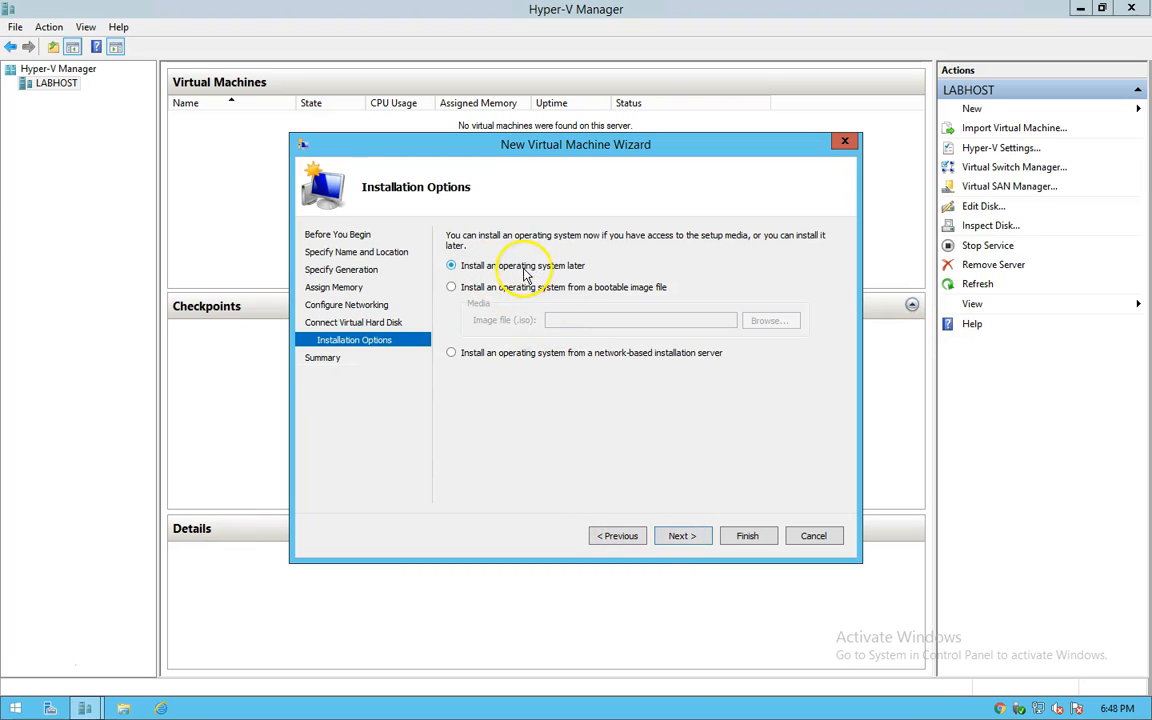
{"action": "left_click", "coordinate": [681, 537]}
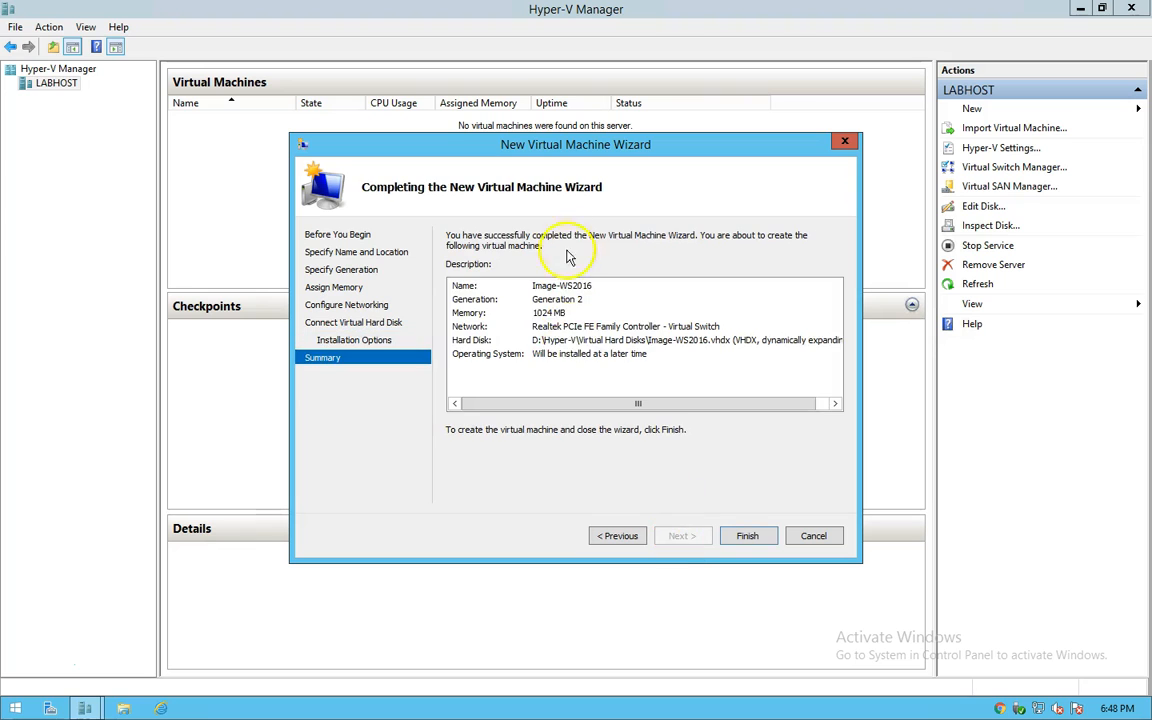
{"action": "left_click", "coordinate": [745, 535]}
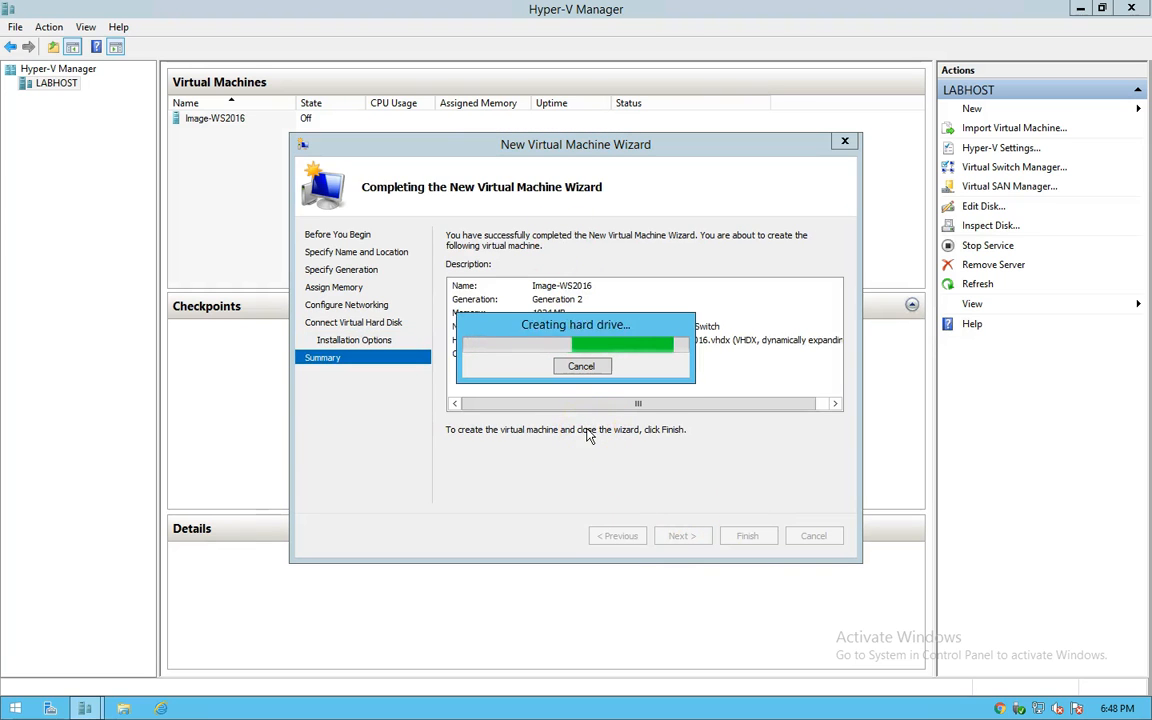
{"action": "left_click", "coordinate": [210, 120]}
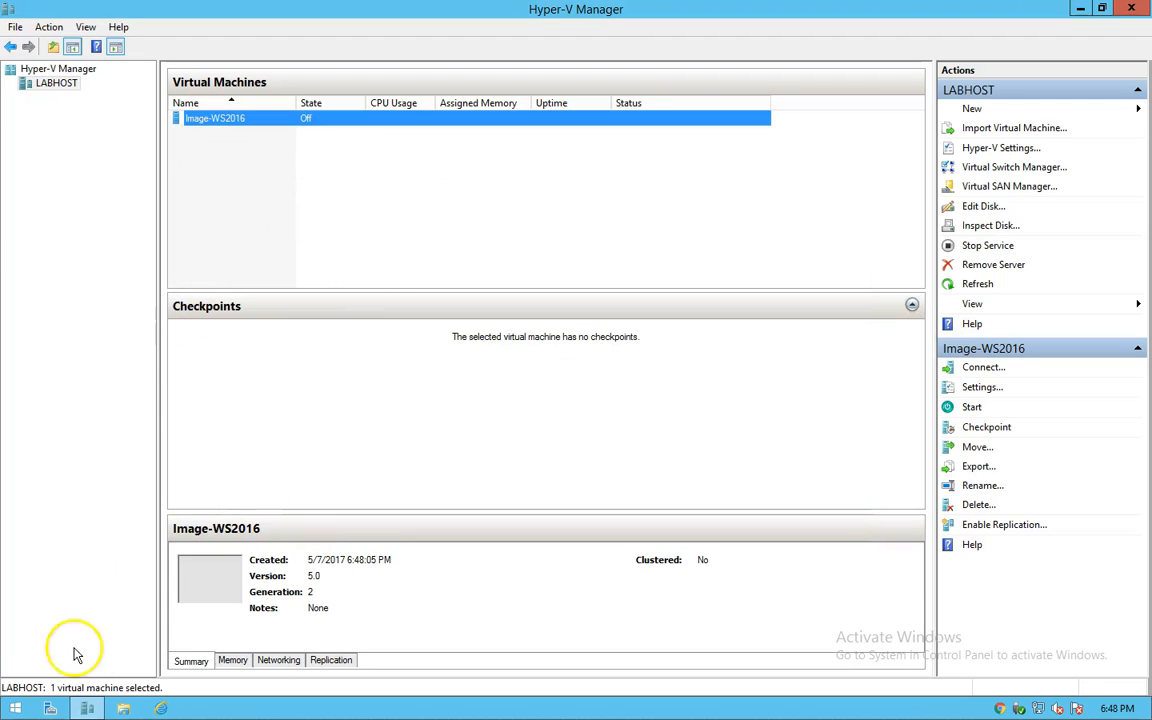
{"action": "left_click", "coordinate": [121, 708]}
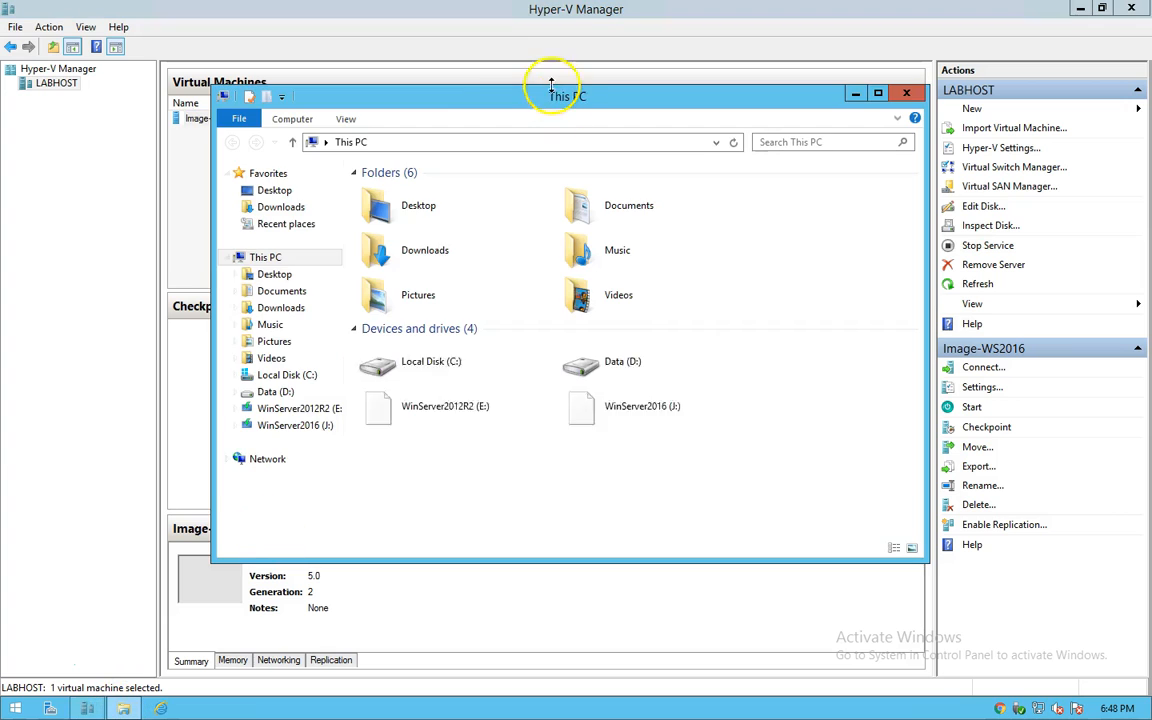
{"action": "left_click_drag", "start_coordinate": [447, 93], "coordinate": [543, 105]}
{"action": "left_click", "coordinate": [735, 383]}
{"action": "double_click", "coordinate": [735, 383]}
{"action": "double_click", "coordinate": [478, 224]}
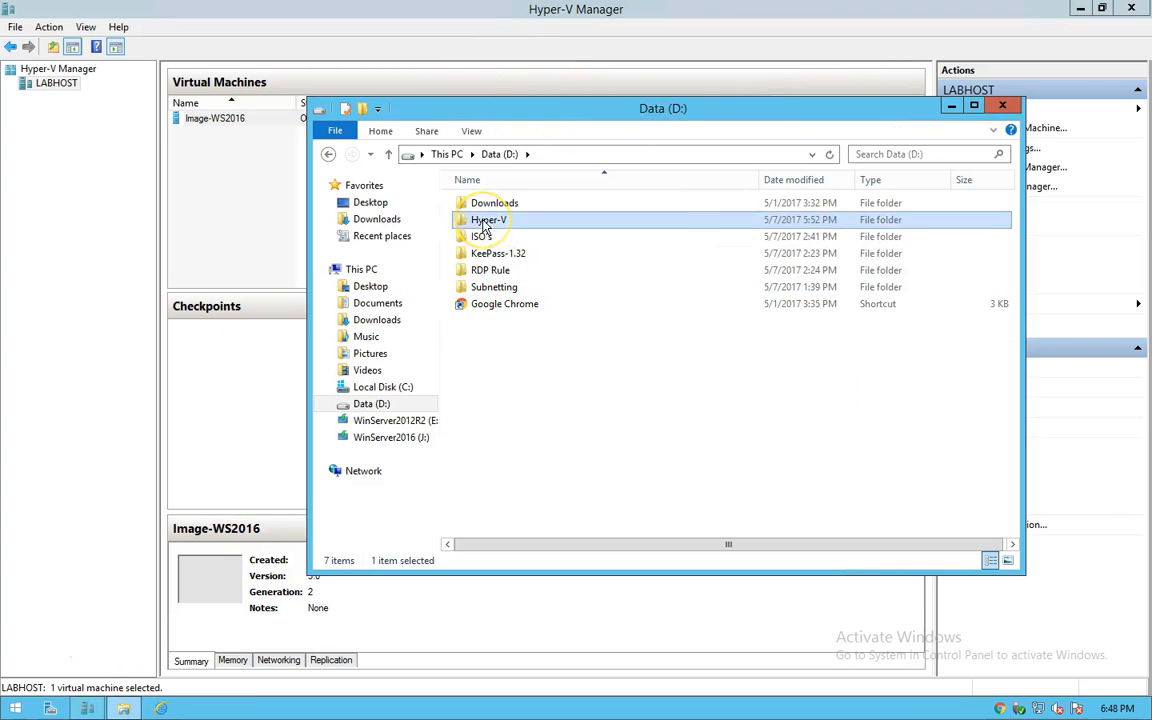
{"action": "double_click", "coordinate": [489, 221]}
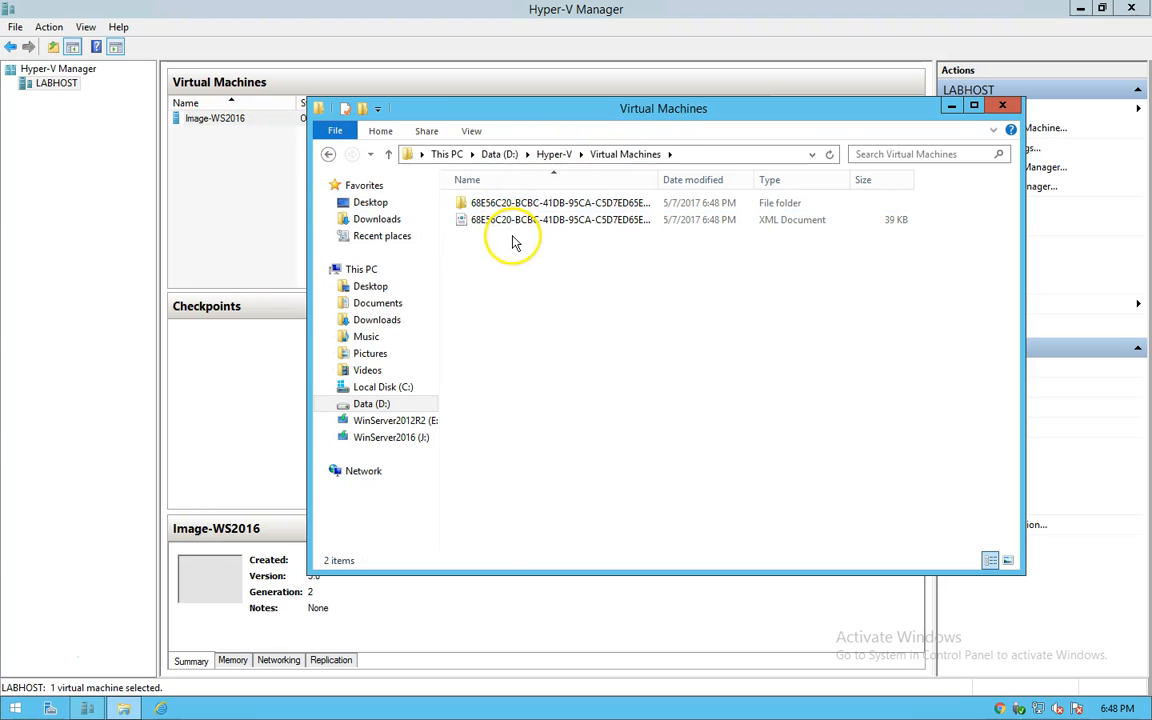
{"action": "left_click", "coordinate": [555, 154]}
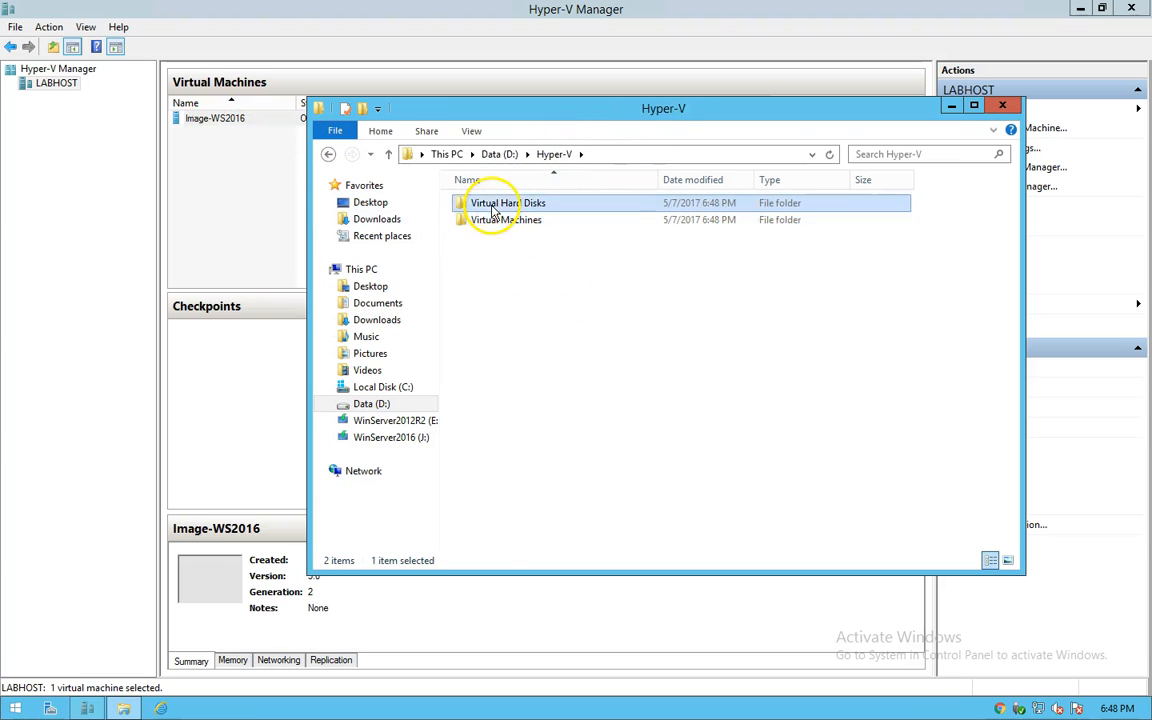
{"action": "double_click", "coordinate": [492, 205]}
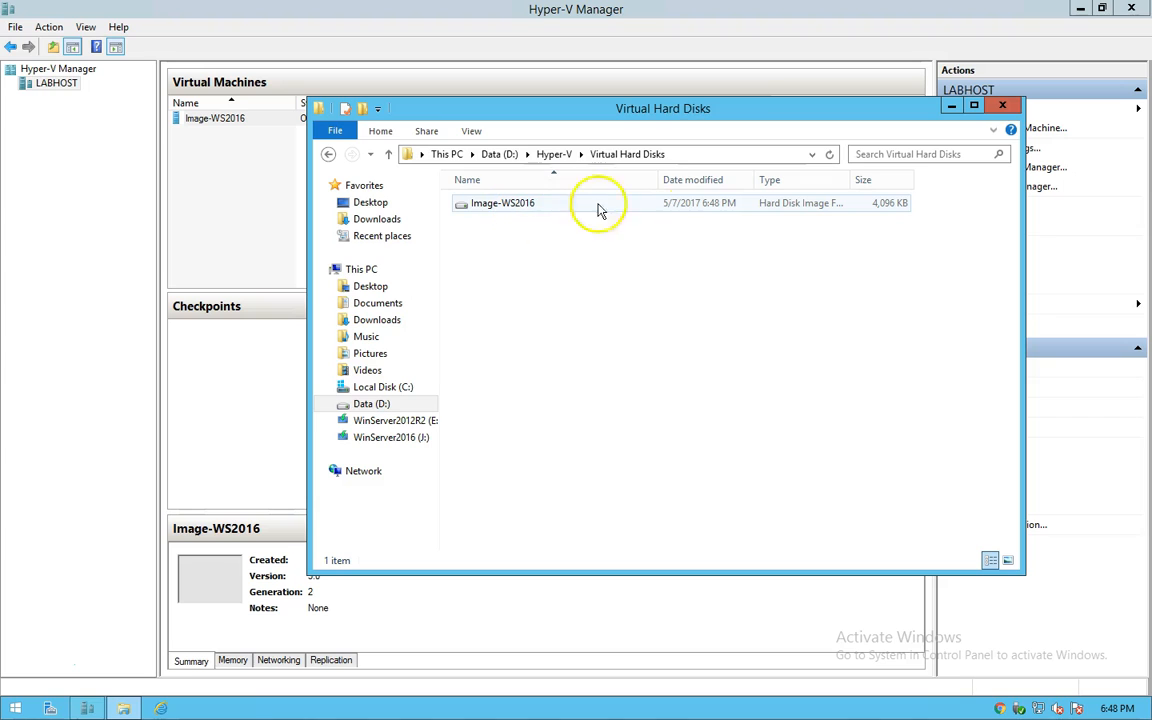
{"action": "left_click", "coordinate": [902, 206]}
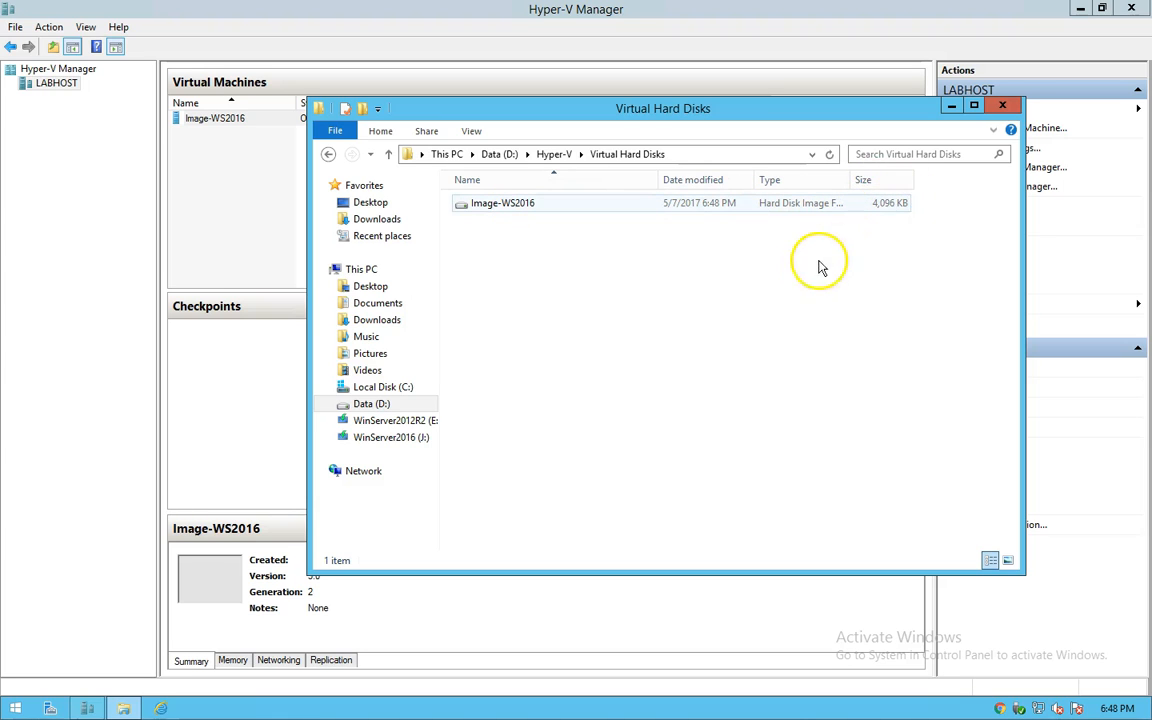
{"action": "left_click", "coordinate": [997, 108]}
Step: In Image-WS2016's settings, add a DVD drive to the SCSI controller using an image file
{"action": "left_click", "coordinate": [238, 193]}
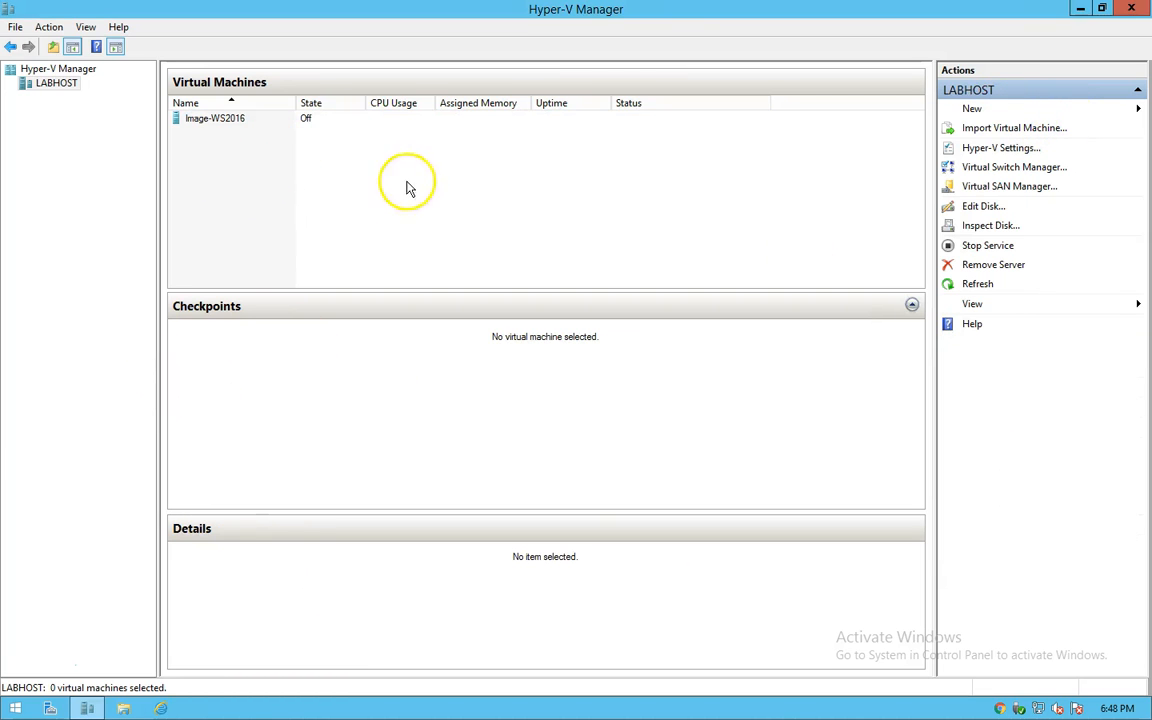
{"action": "right_click", "coordinate": [212, 123]}
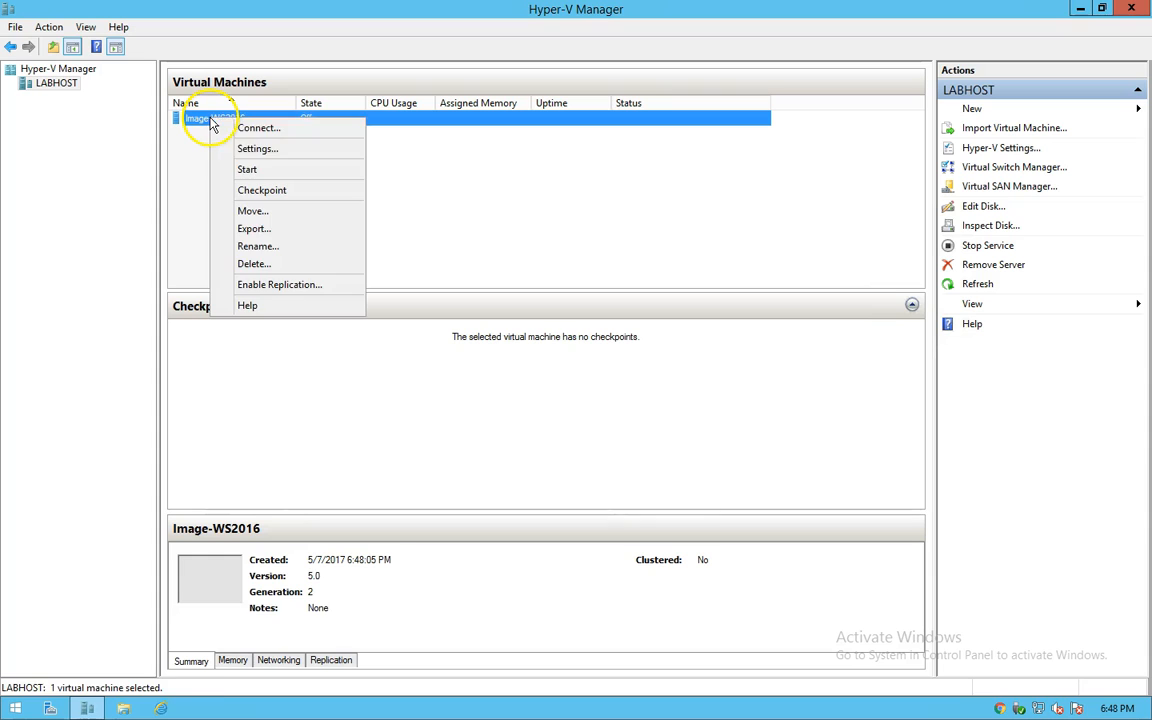
{"action": "left_click", "coordinate": [256, 148]}
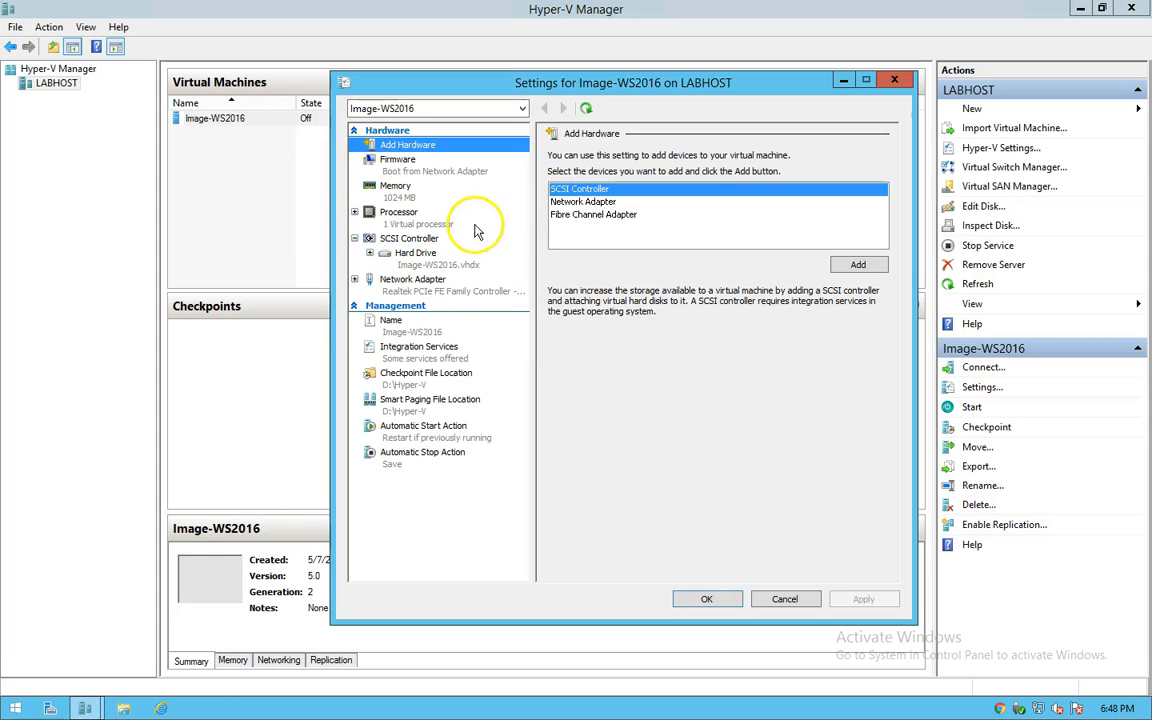
{"action": "left_click", "coordinate": [397, 241]}
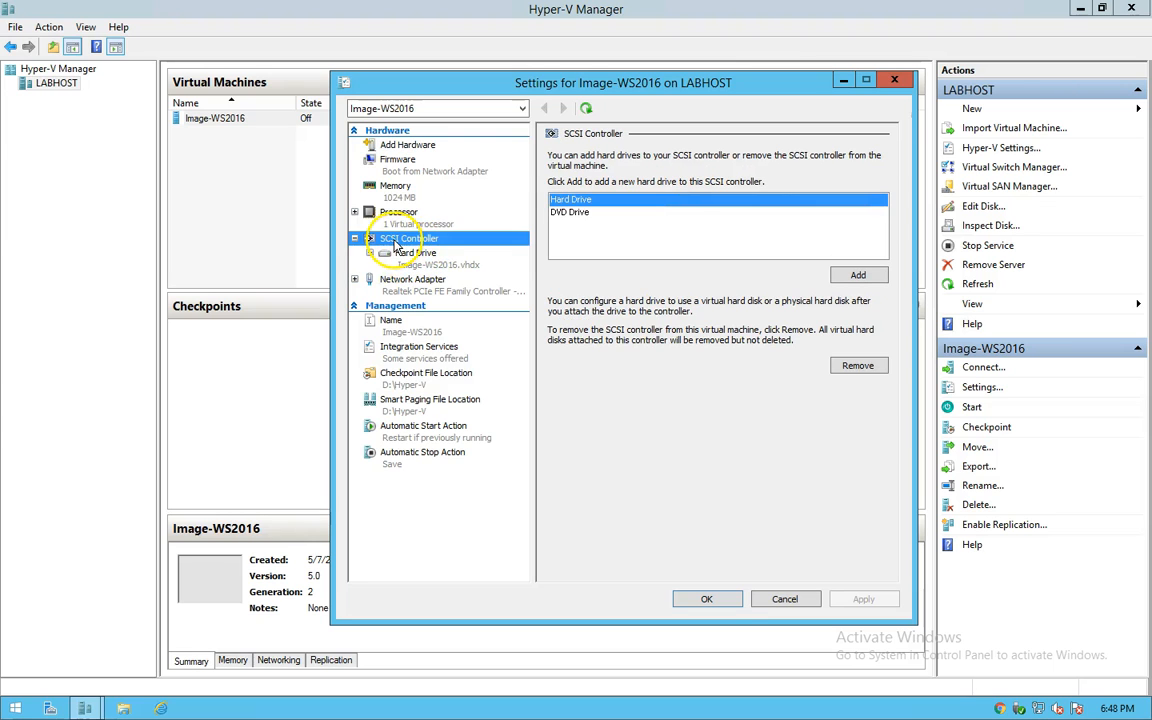
{"action": "left_click", "coordinate": [568, 214]}
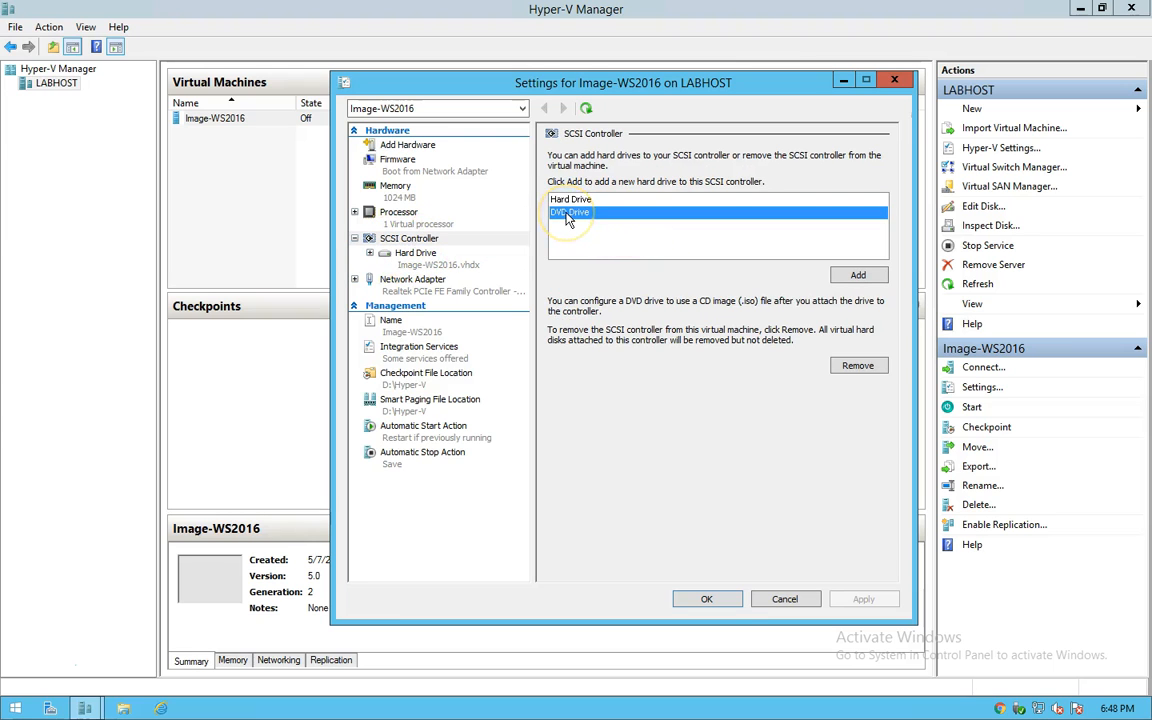
{"action": "left_click", "coordinate": [858, 278]}
{"action": "left_click", "coordinate": [586, 262]}
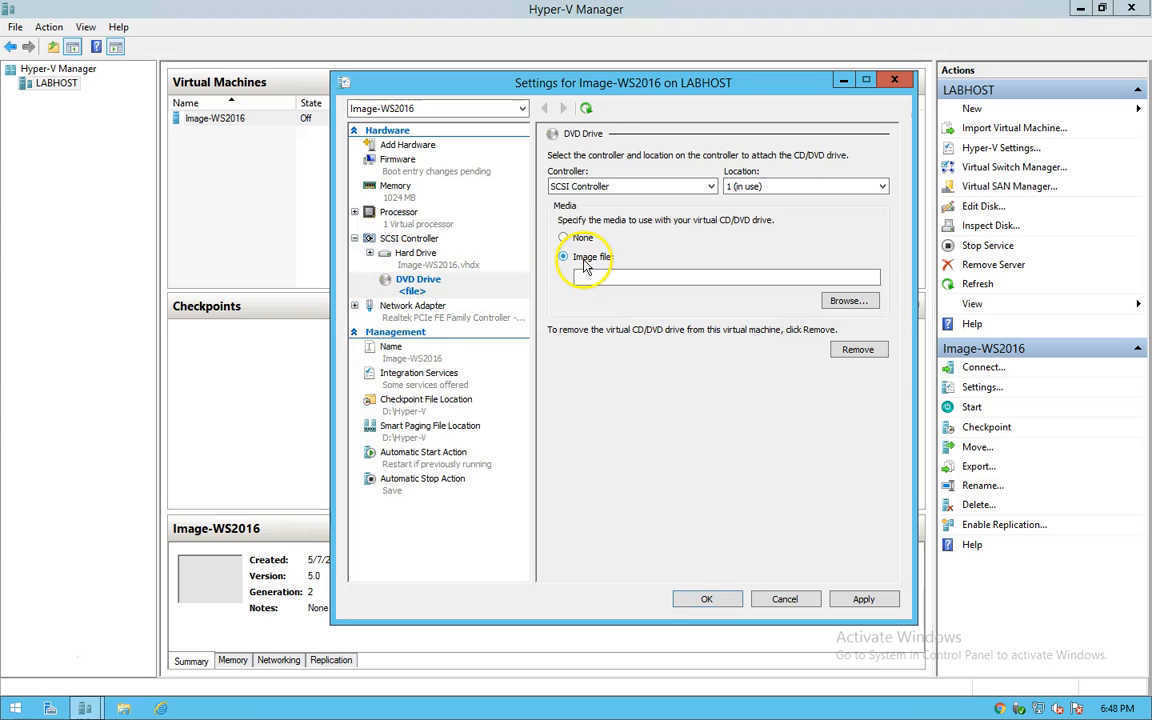
Step: Attach the Windows Server 2016 ISO from D:\ISO's\WS2016 and apply the change
{"action": "left_click", "coordinate": [846, 301]}
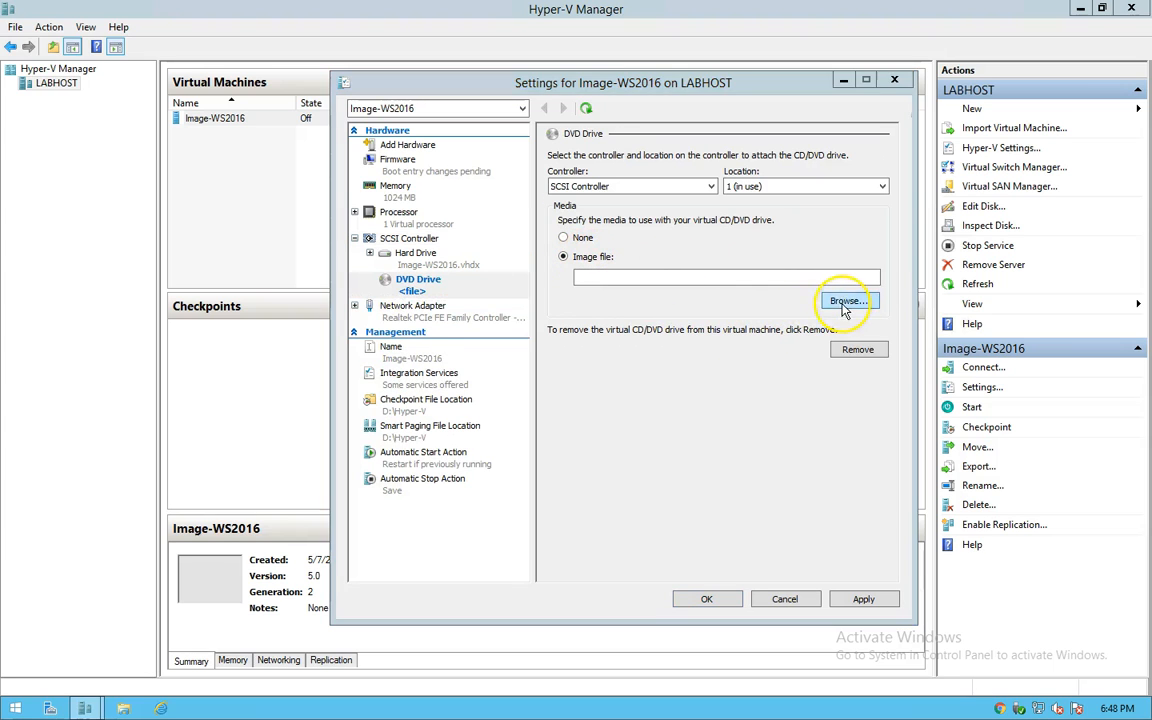
{"action": "double_click", "coordinate": [736, 384]}
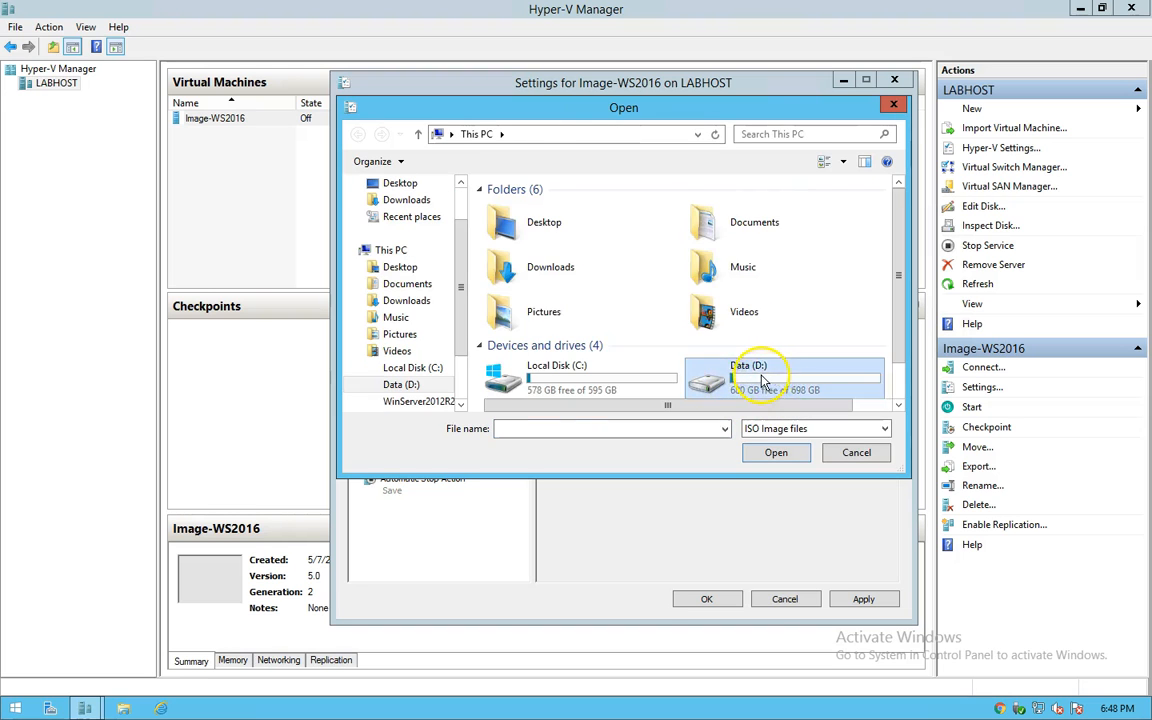
{"action": "double_click", "coordinate": [508, 240]}
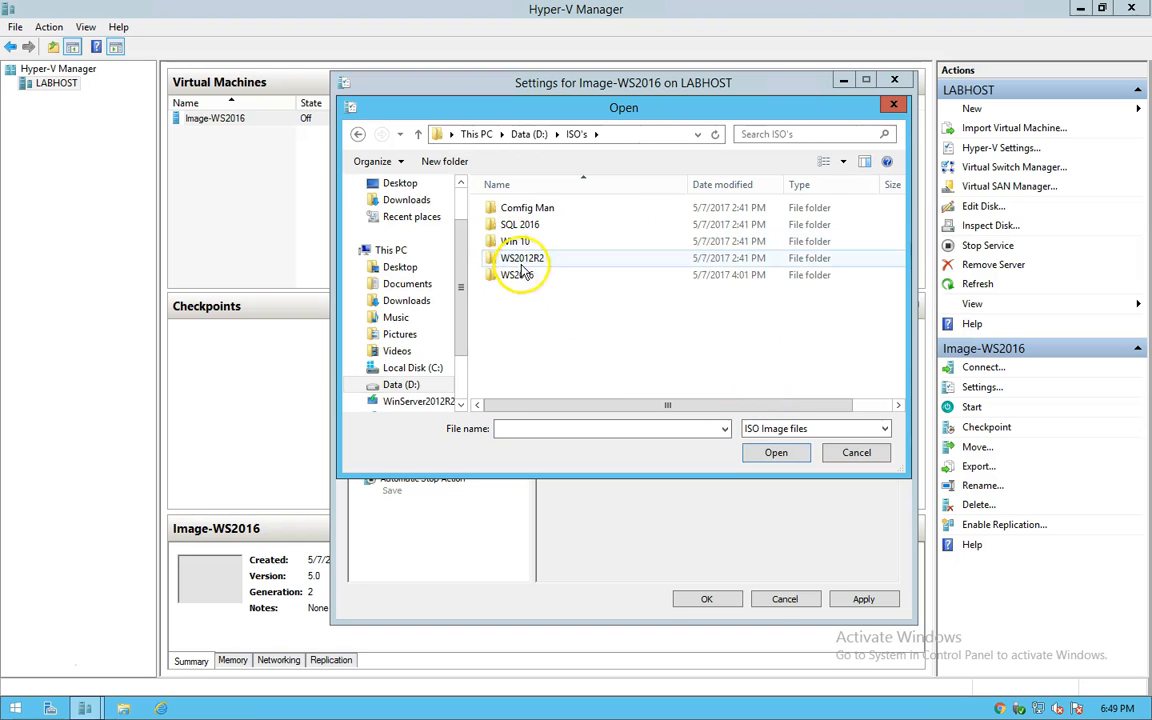
{"action": "double_click", "coordinate": [519, 274]}
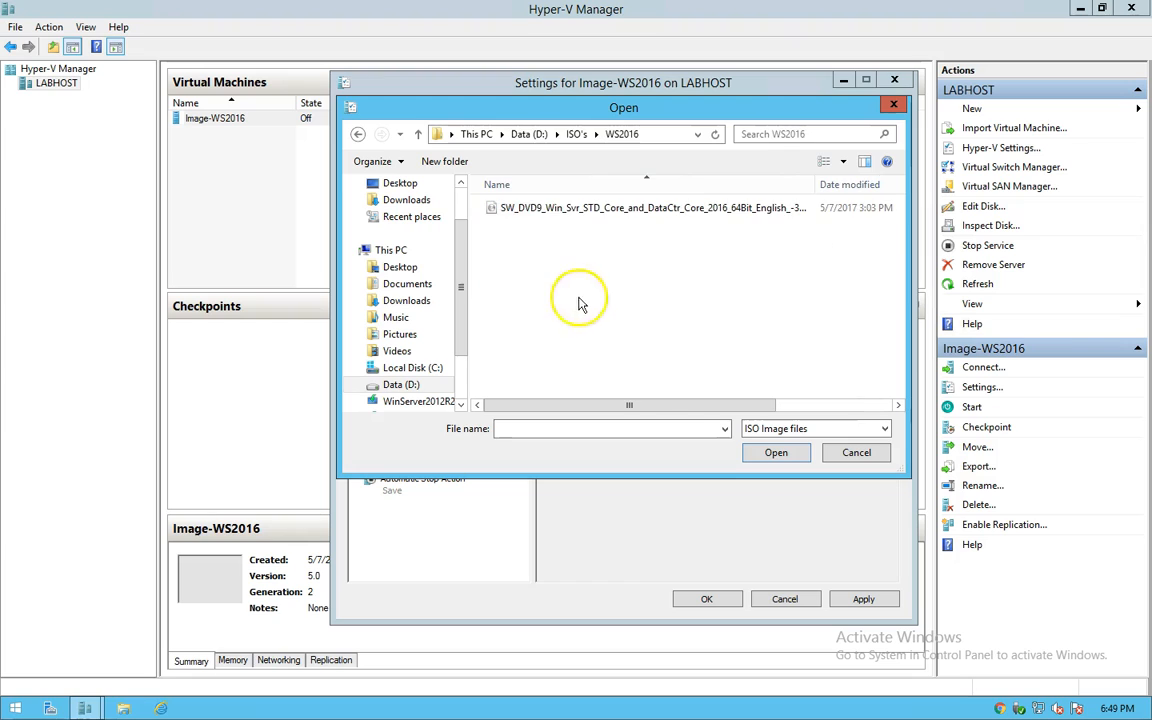
{"action": "double_click", "coordinate": [545, 210]}
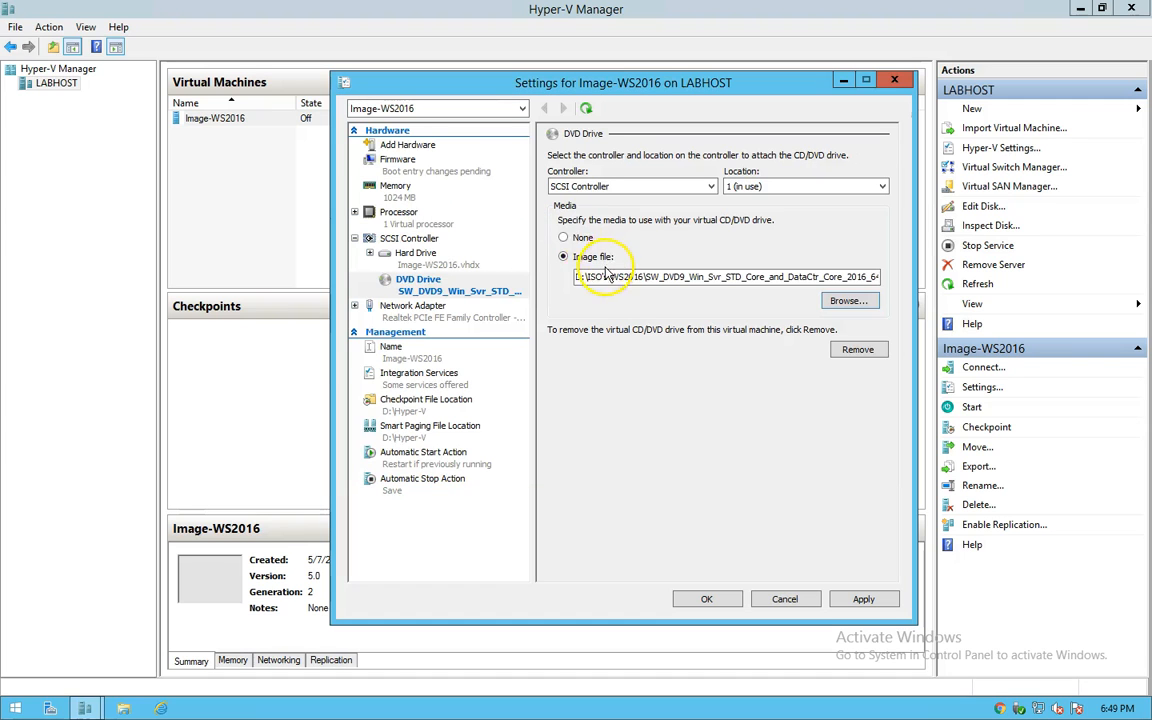
{"action": "left_click", "coordinate": [856, 602]}
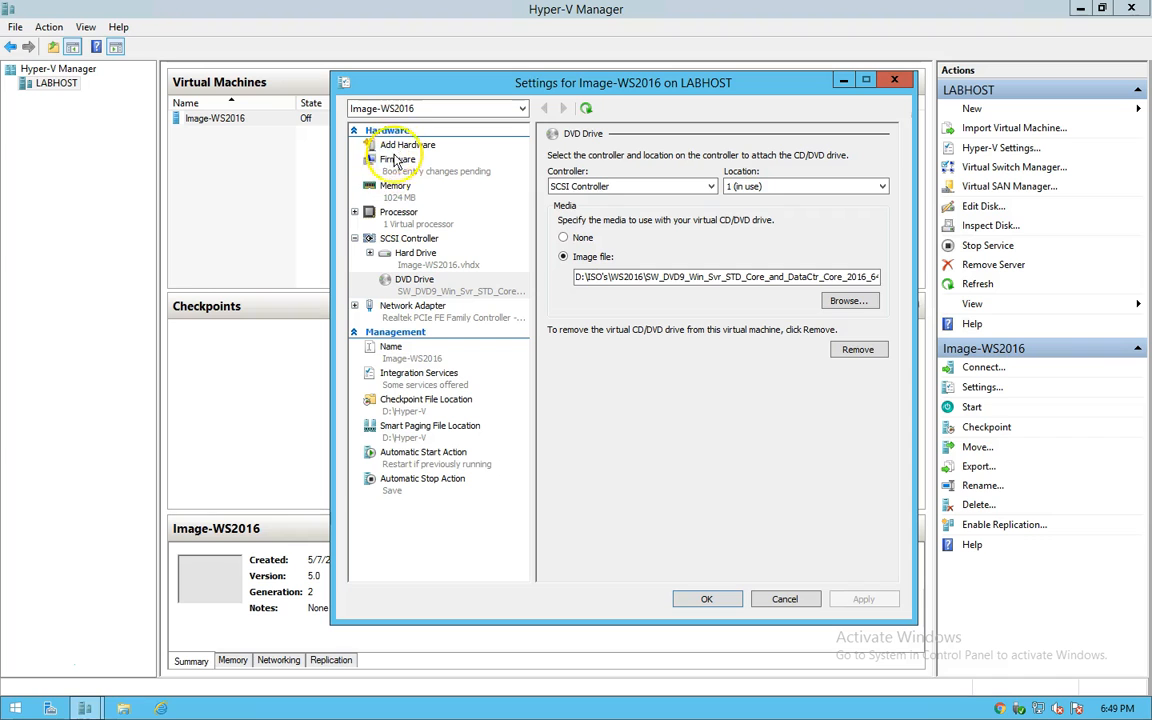
Step: In Firmware, move the DVD Drive to first boot place and the Network Adapter to last
{"action": "left_click", "coordinate": [398, 163]}
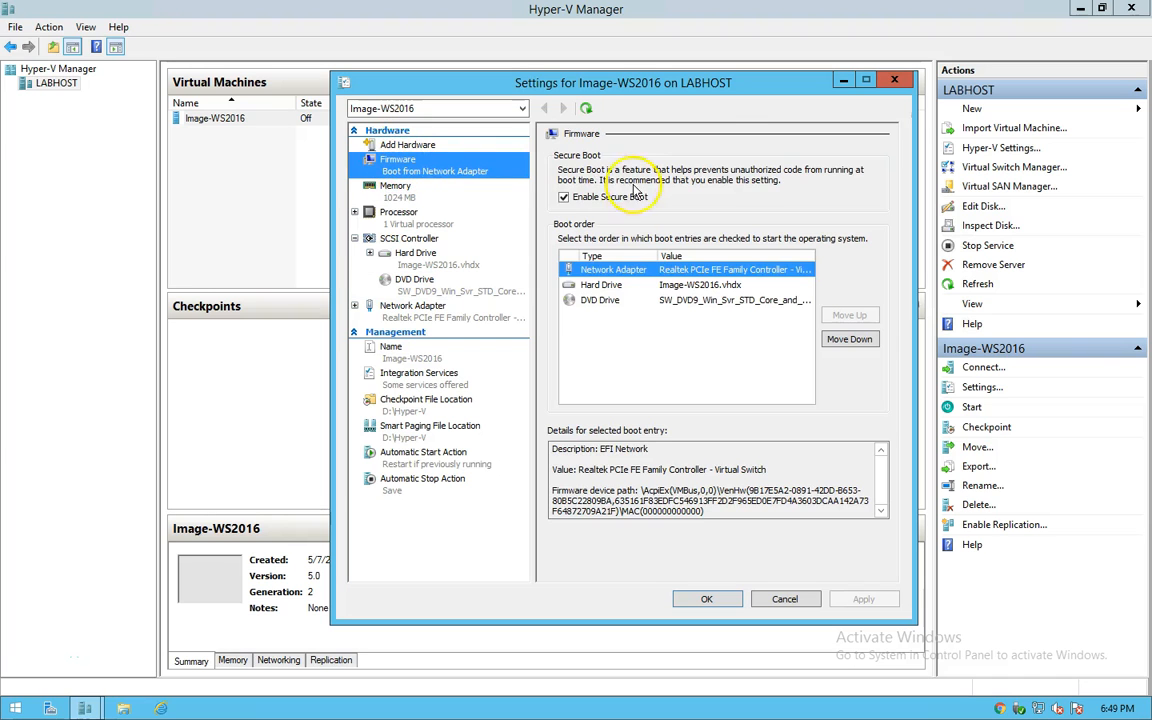
{"action": "left_click", "coordinate": [590, 303]}
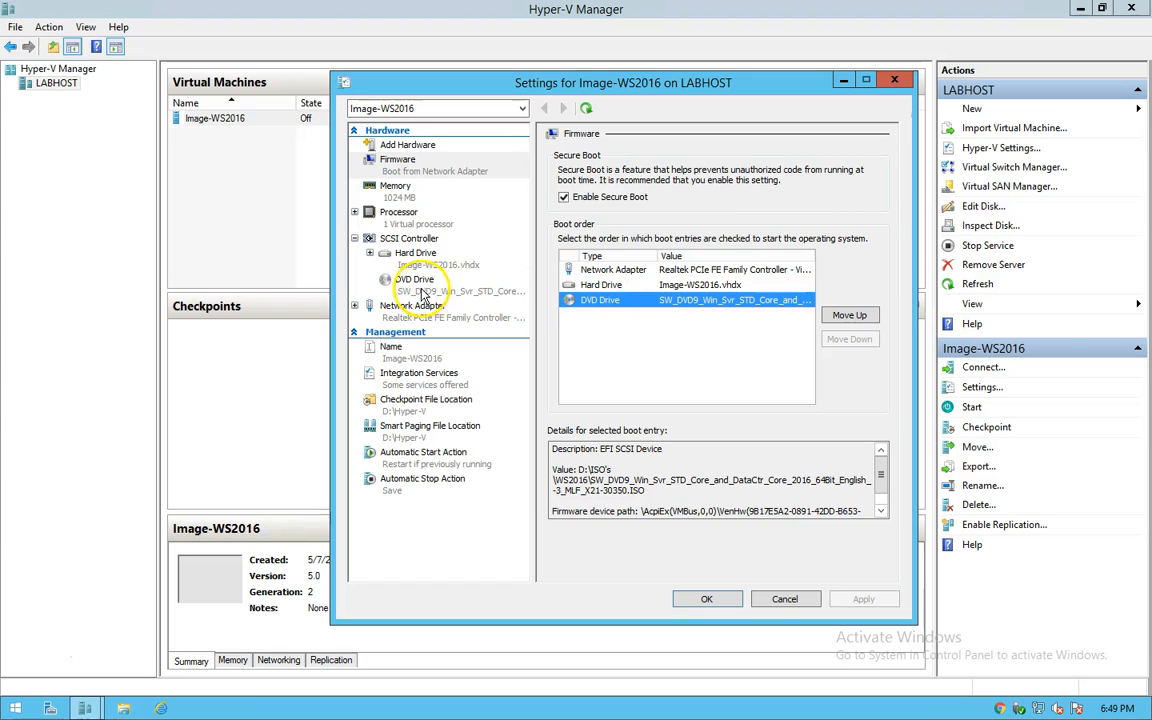
{"action": "left_click", "coordinate": [849, 315]}
{"action": "left_click", "coordinate": [849, 315]}
{"action": "left_click", "coordinate": [770, 286]}
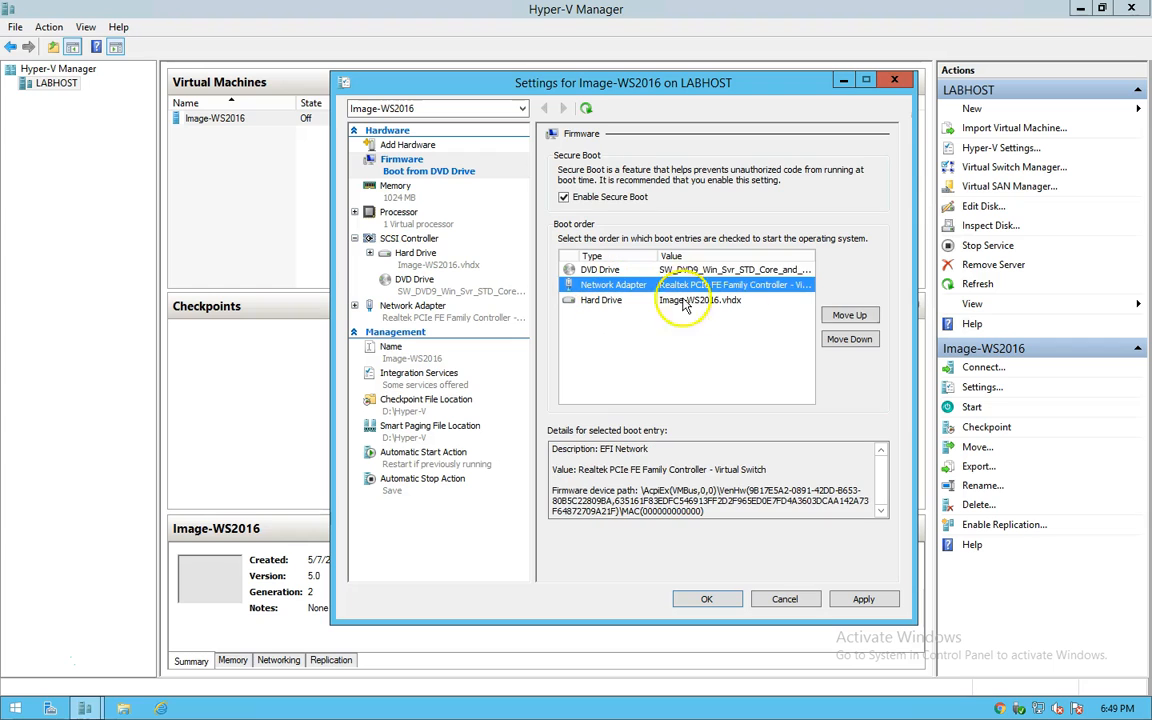
{"action": "left_click", "coordinate": [845, 342]}
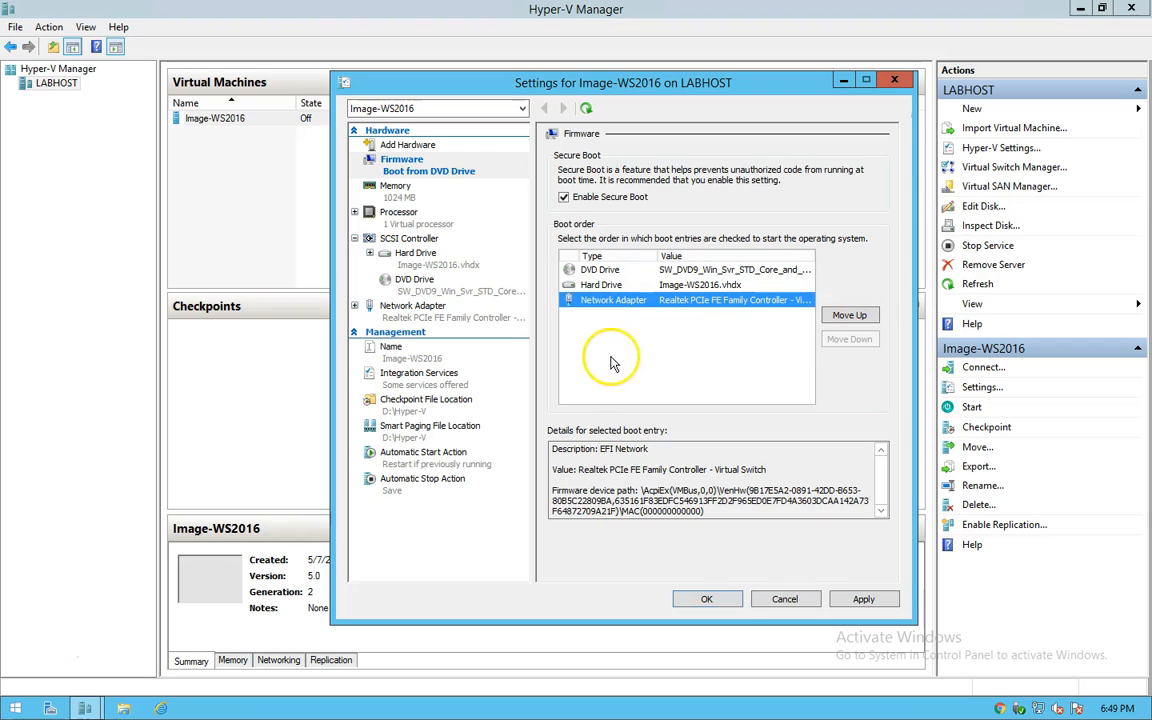
Step: Review the DVD drive, hard drive and network adapter boot entries
{"action": "left_click", "coordinate": [592, 270]}
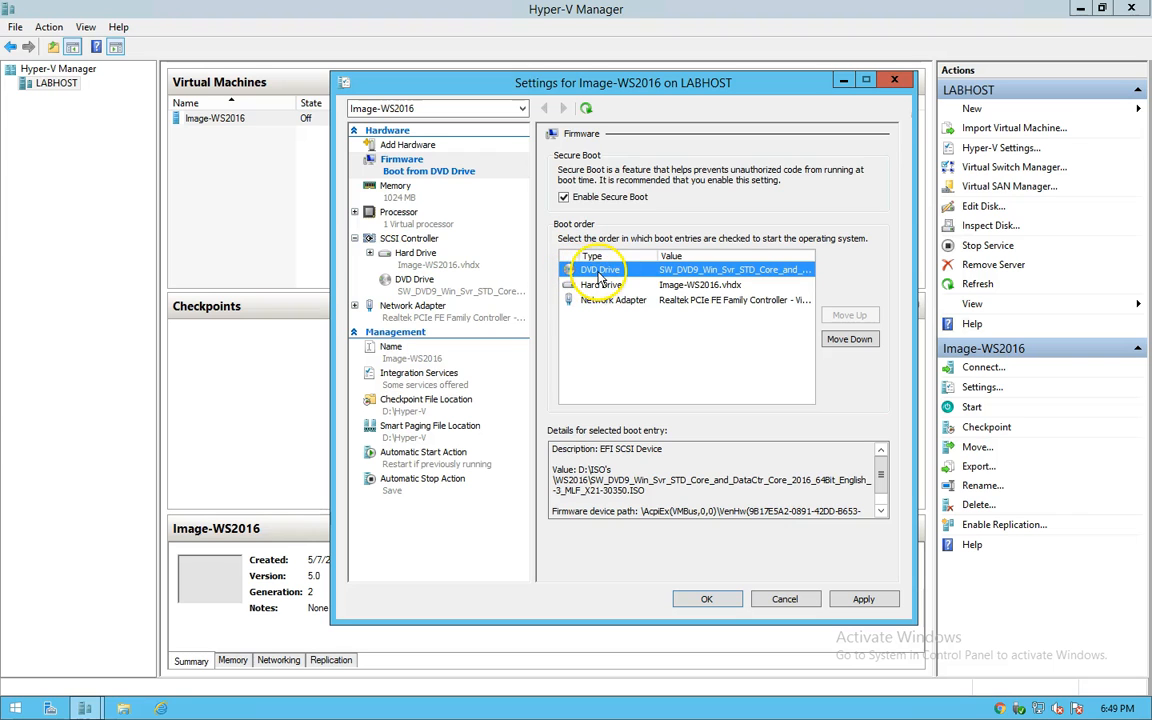
{"action": "left_click", "coordinate": [596, 286]}
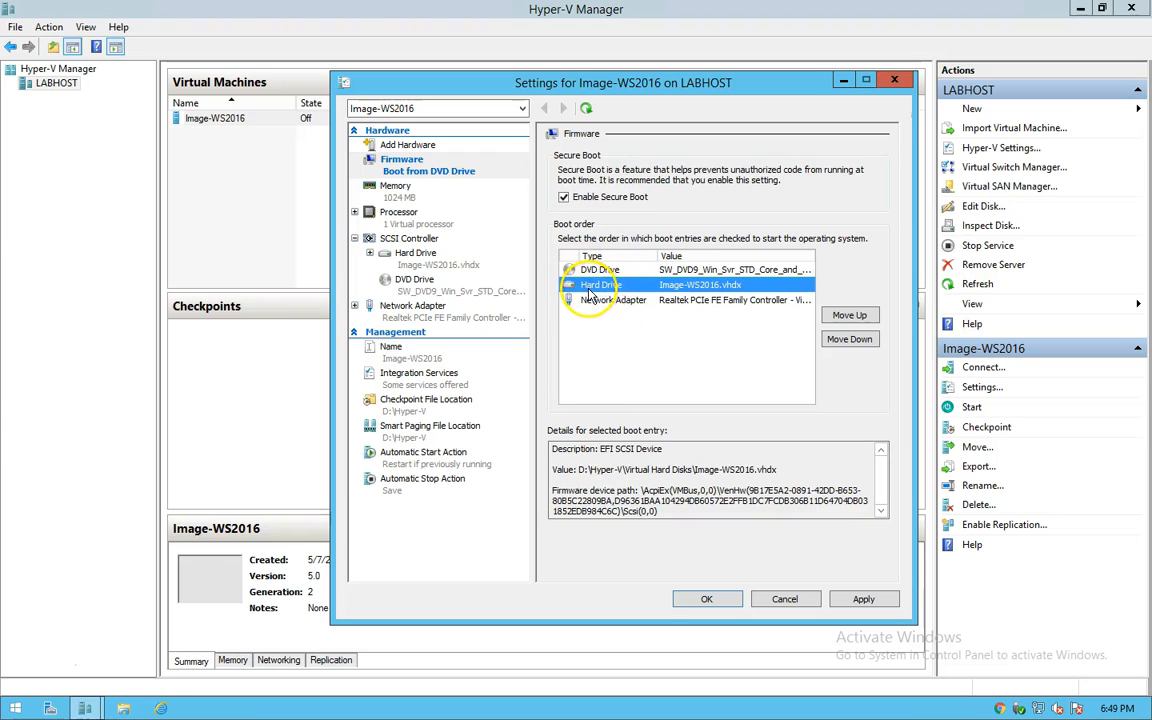
{"action": "left_click", "coordinate": [592, 300]}
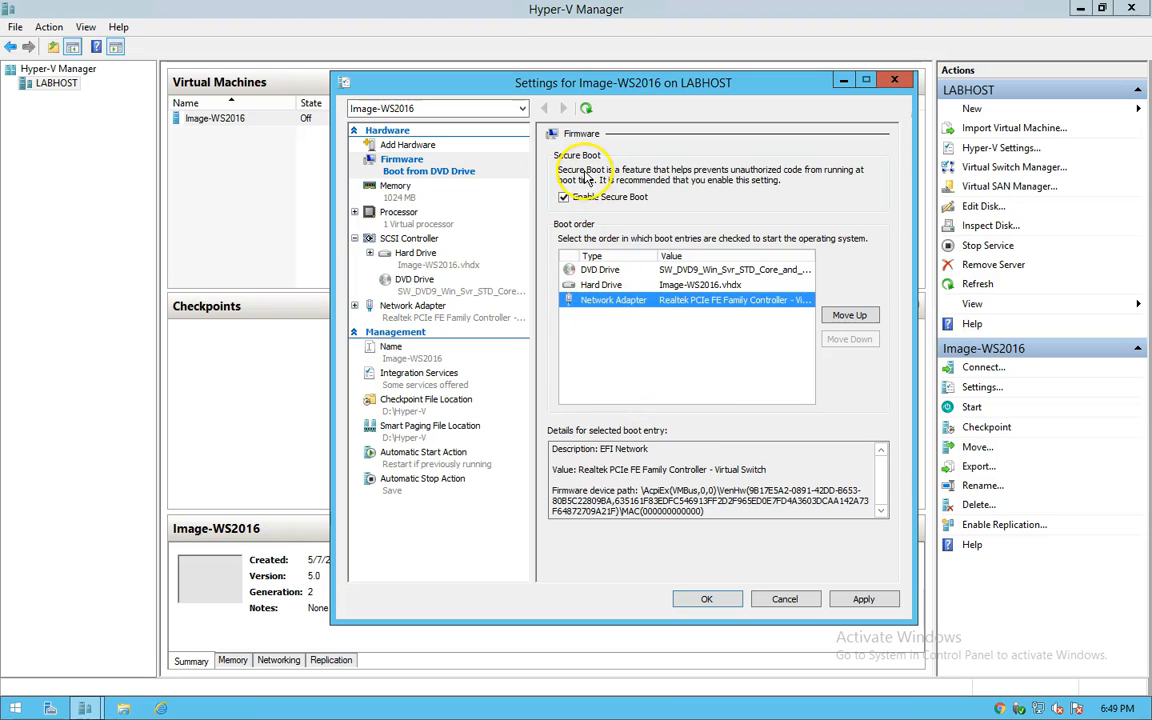
{"action": "left_click", "coordinate": [362, 186]}
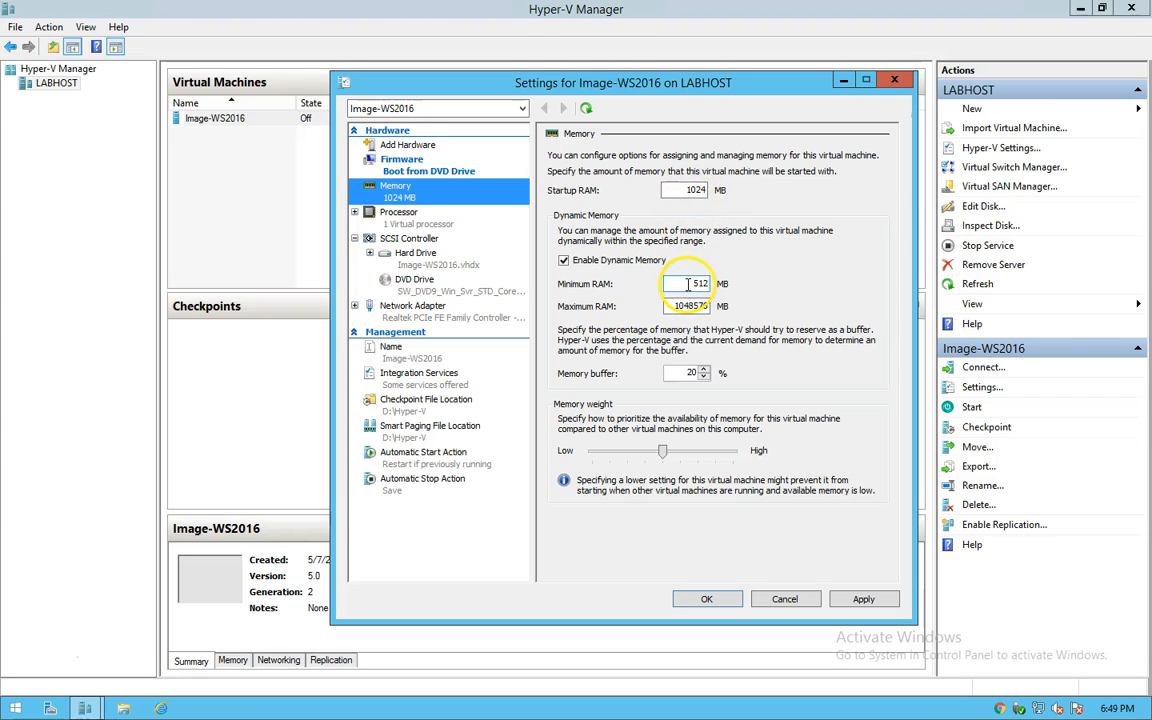
Step: Keep Minimum RAM at 512 MB and set Maximum RAM to 2048 MB
{"action": "left_click_drag", "start_coordinate": [688, 285], "coordinate": [722, 287]}
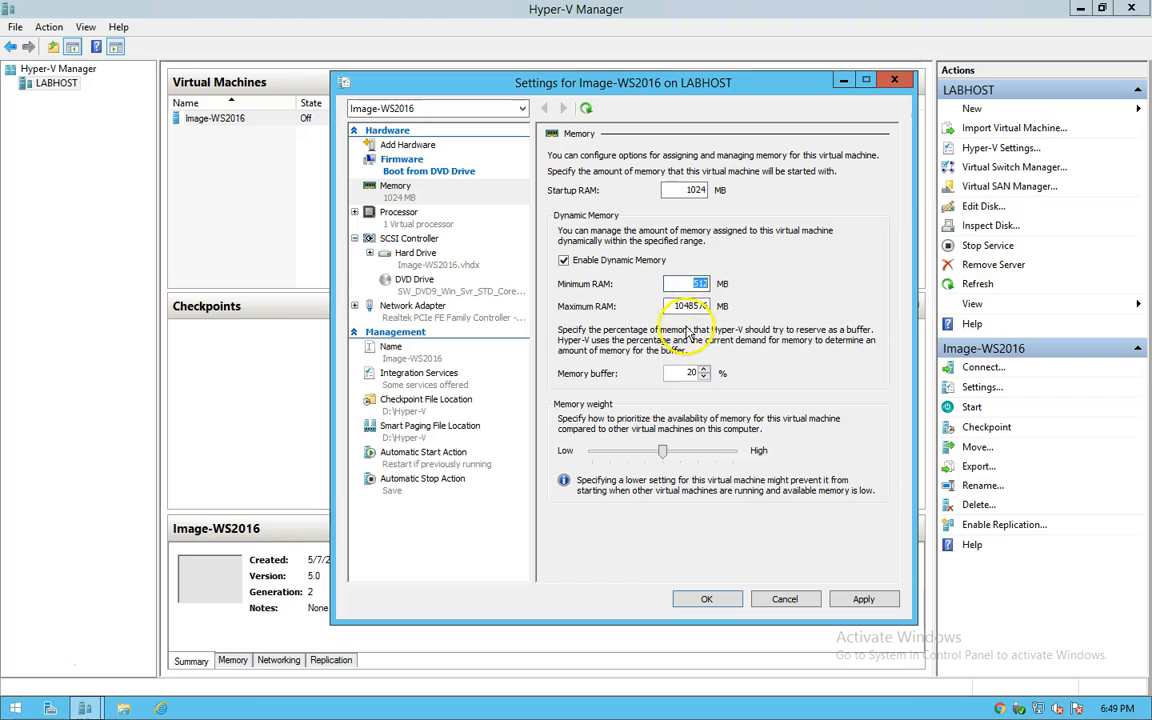
{"action": "left_click_drag", "start_coordinate": [680, 306], "coordinate": [744, 313]}
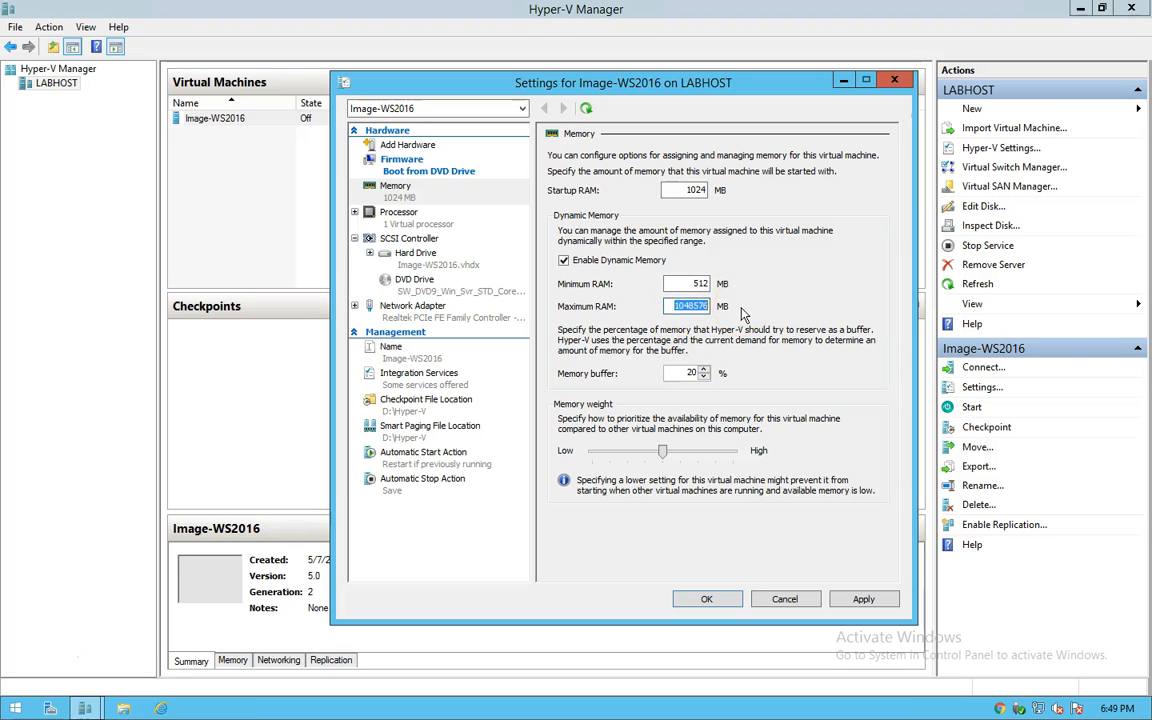
{"action": "type", "text": "204"}
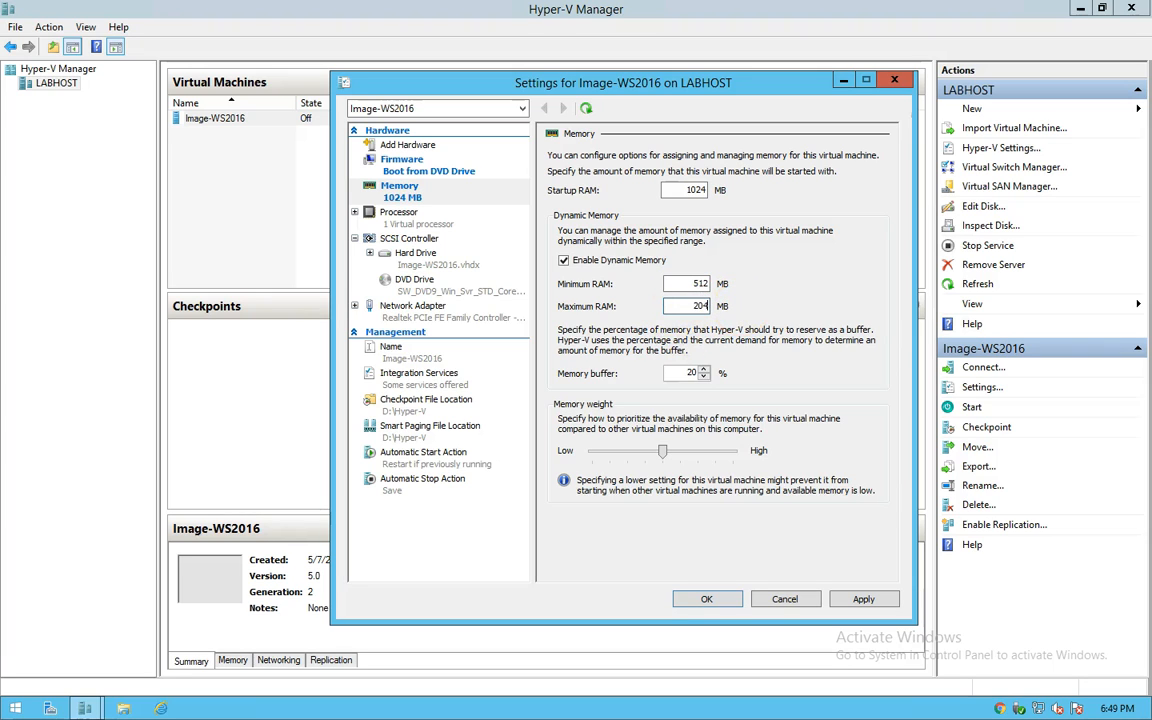
{"action": "type", "text": "8"}
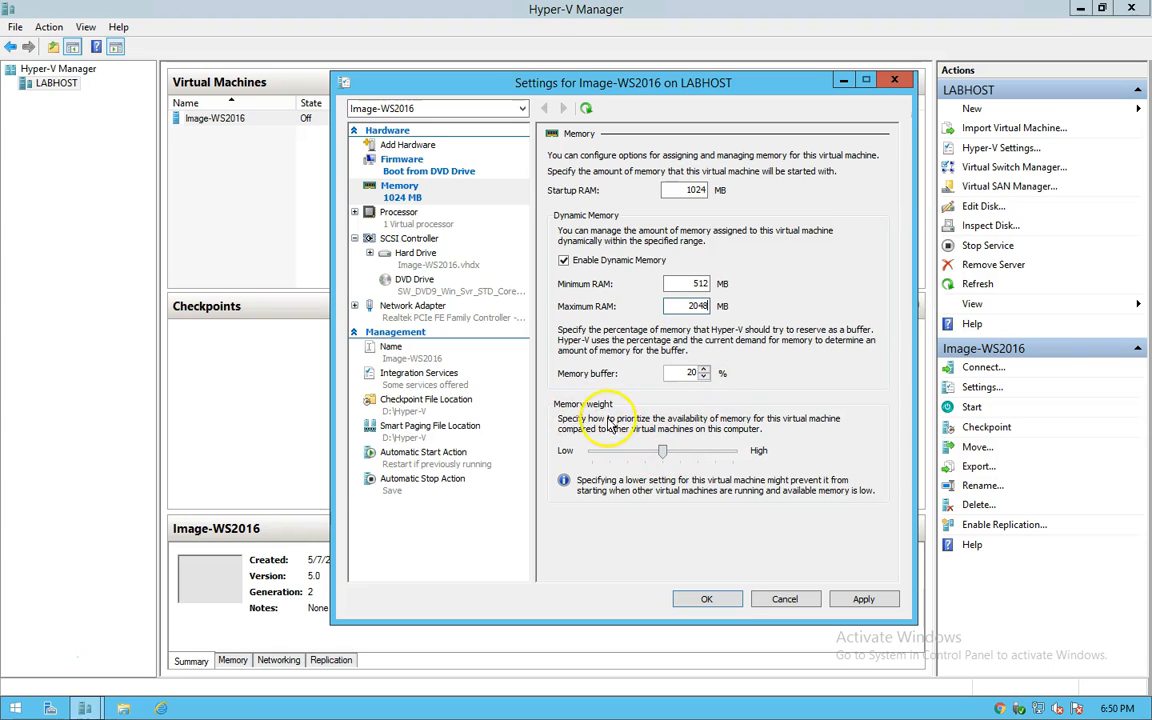
Step: Set Image-WS2016 to 2 virtual processors and check the hard drive and DVD drive settings
{"action": "left_click", "coordinate": [398, 220]}
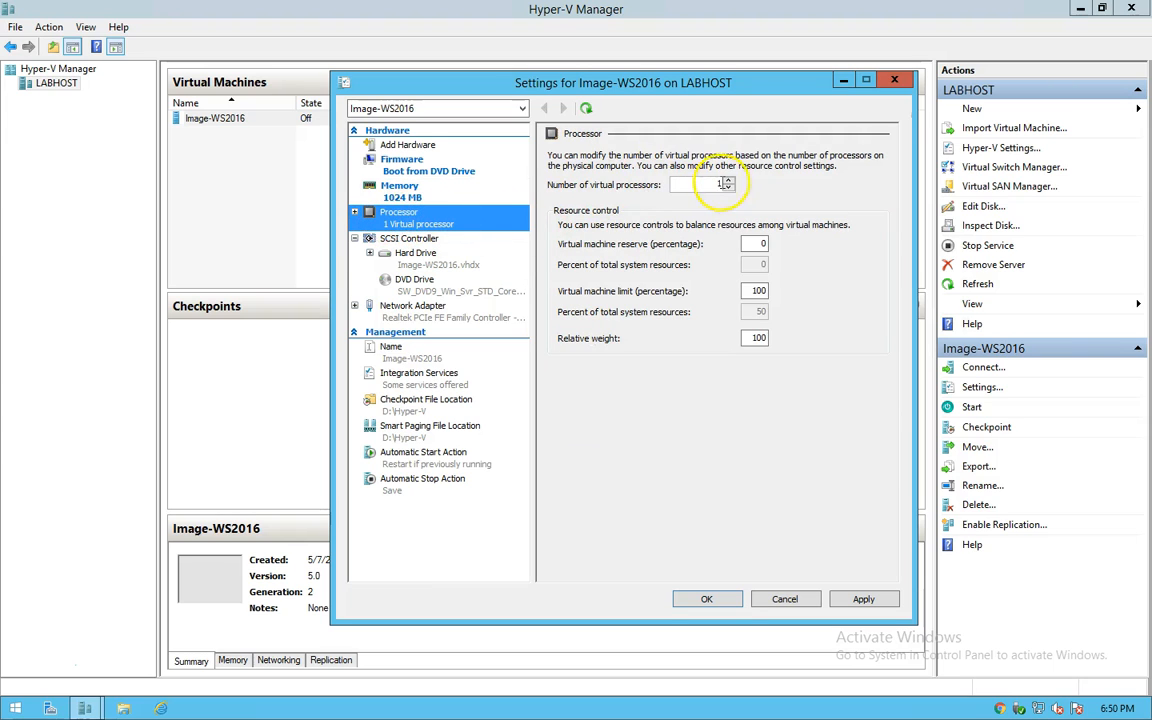
{"action": "left_click", "coordinate": [728, 180]}
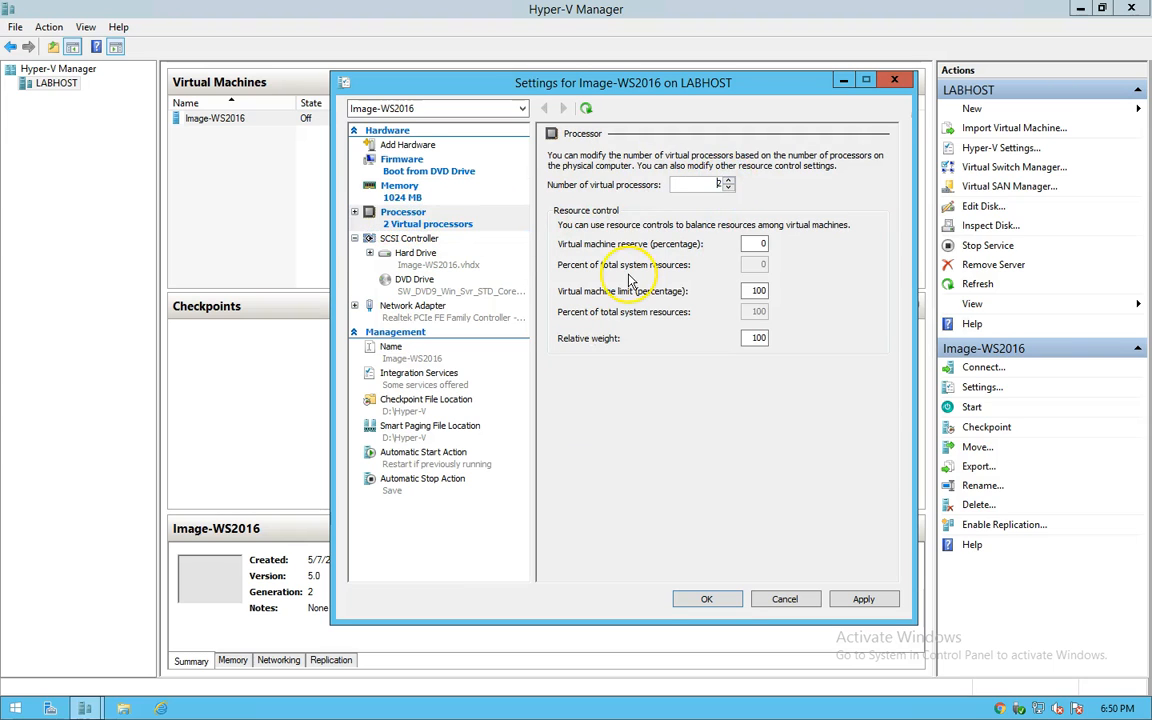
{"action": "left_click", "coordinate": [418, 262]}
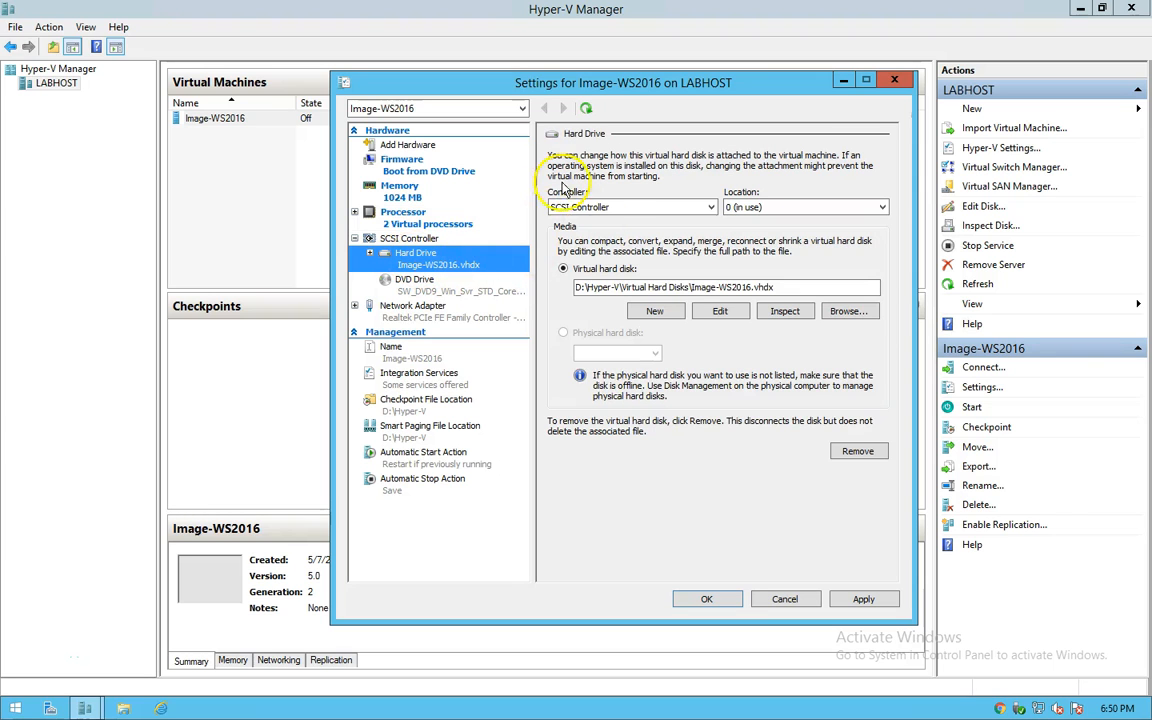
{"action": "left_click", "coordinate": [430, 289]}
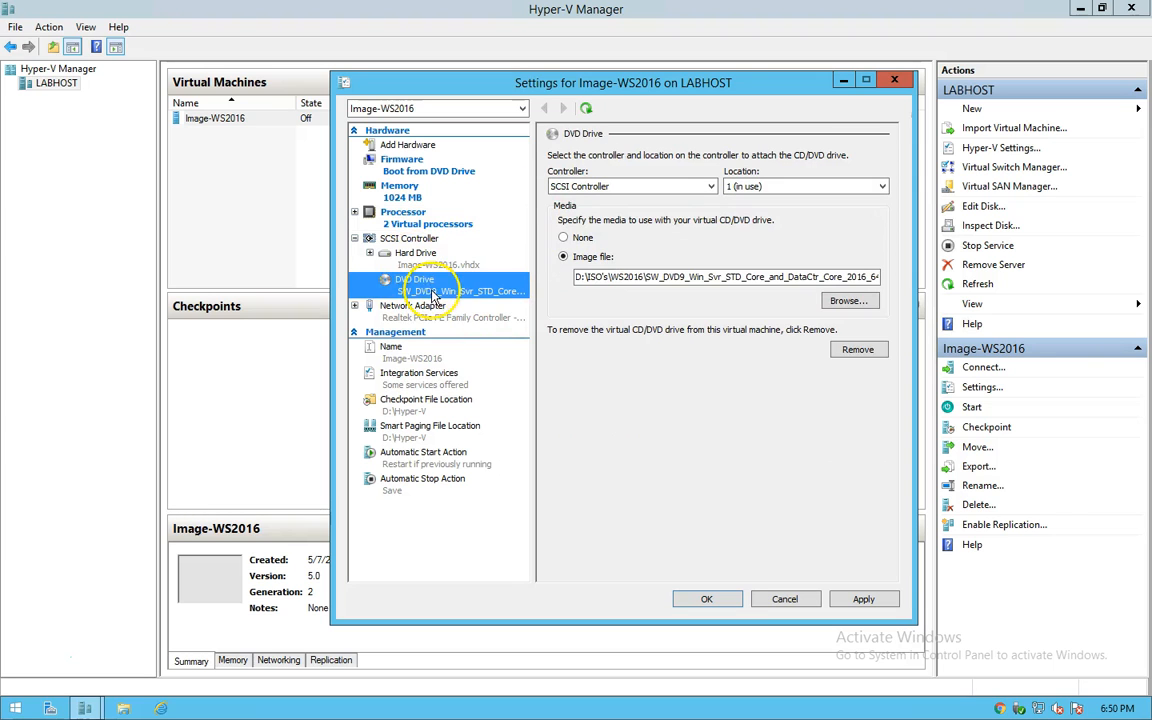
Step: Enable Guest services so all integration services are offered
{"action": "left_click", "coordinate": [400, 380]}
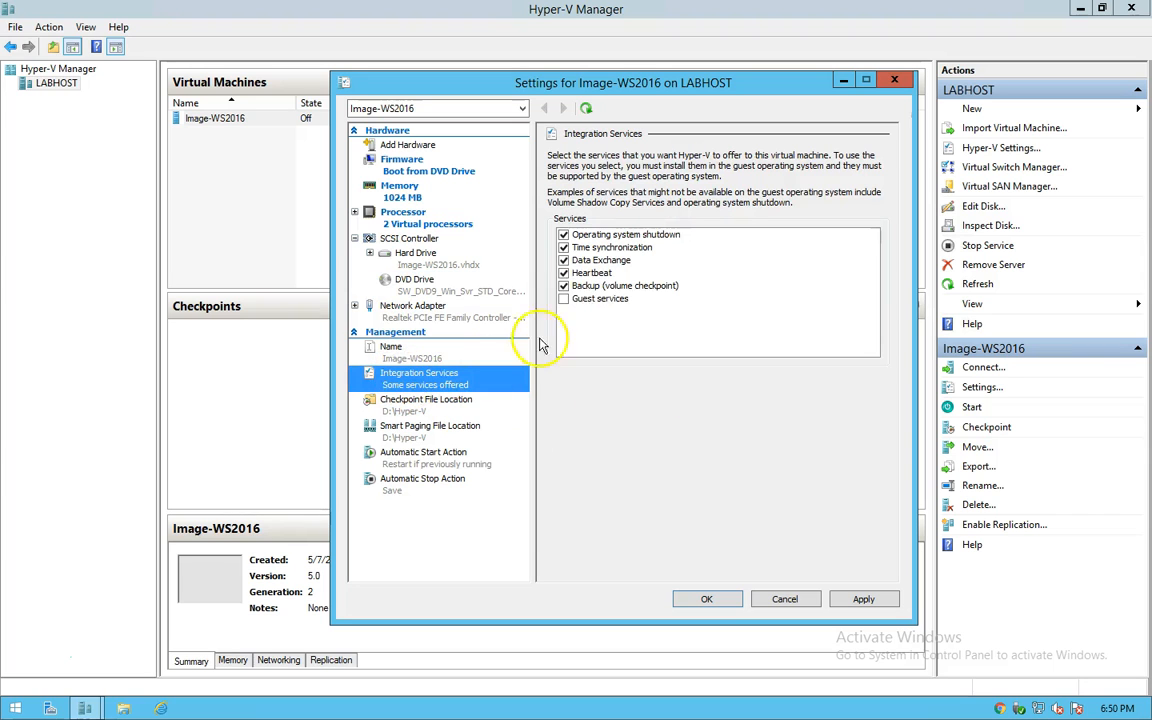
{"action": "left_click", "coordinate": [563, 298]}
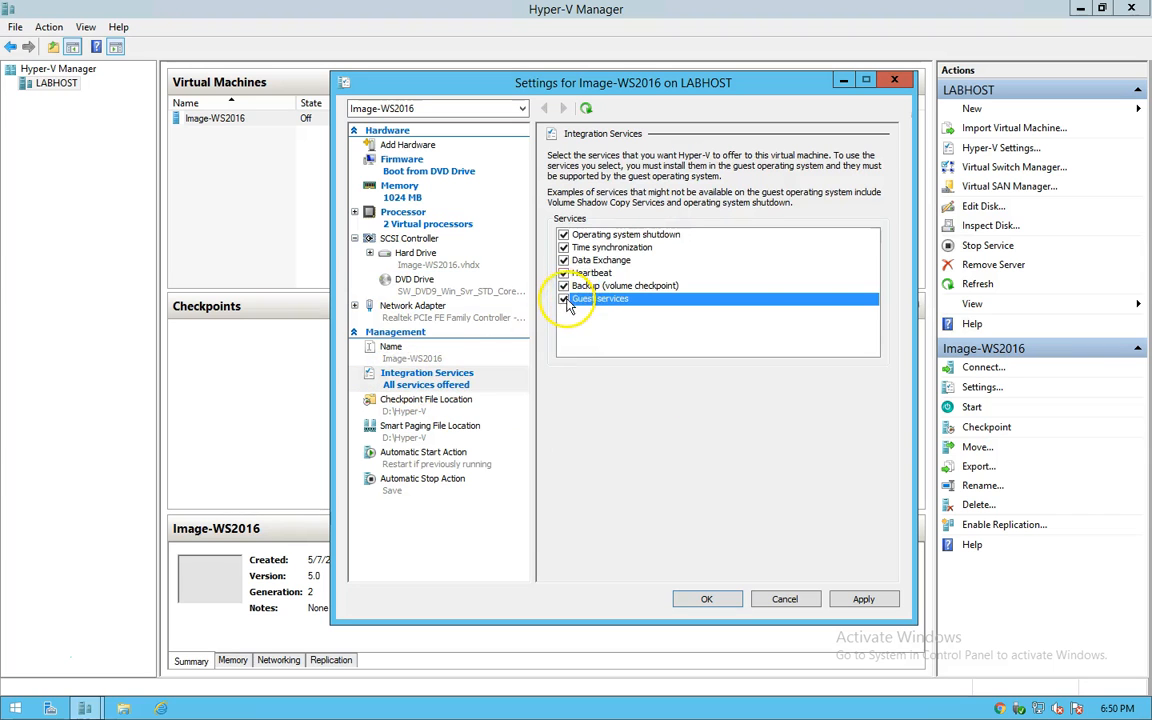
{"action": "left_click", "coordinate": [395, 462]}
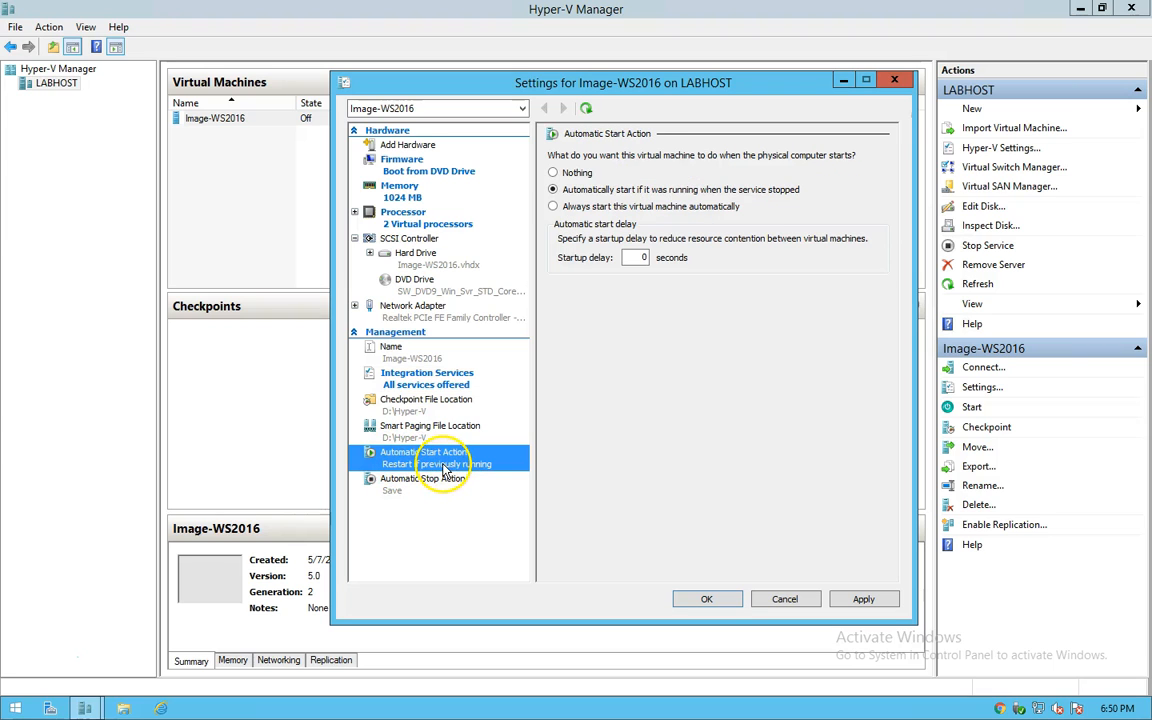
Step: Set Automatic Start Action to restart only if previously running, with a 0-second startup delay
{"action": "left_click", "coordinate": [619, 332]}
{"action": "left_click", "coordinate": [581, 208]}
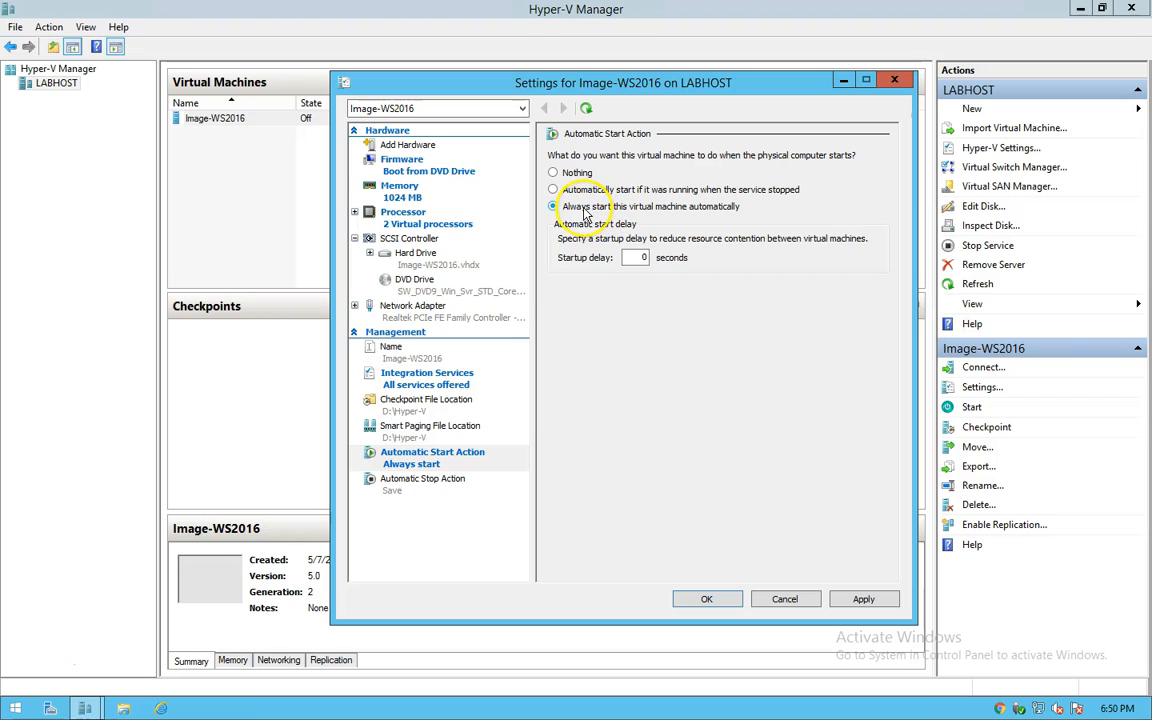
{"action": "double_click", "coordinate": [643, 257]}
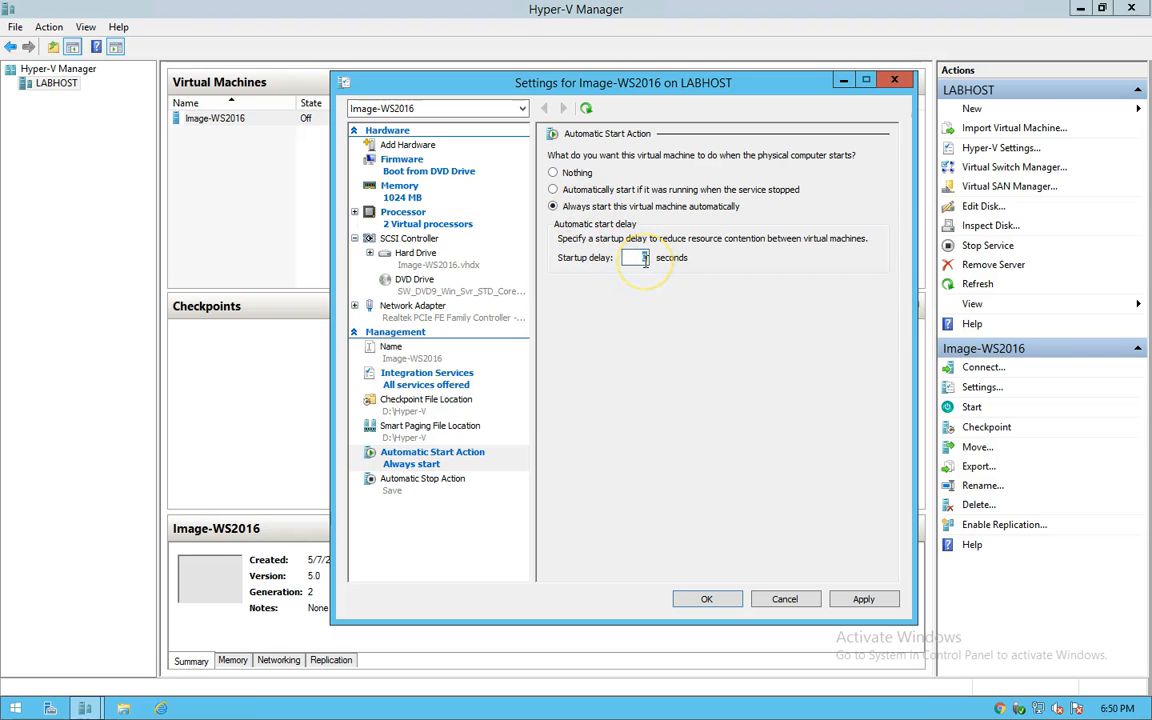
{"action": "left_click", "coordinate": [647, 300]}
{"action": "left_click", "coordinate": [640, 312]}
{"action": "left_click", "coordinate": [645, 336]}
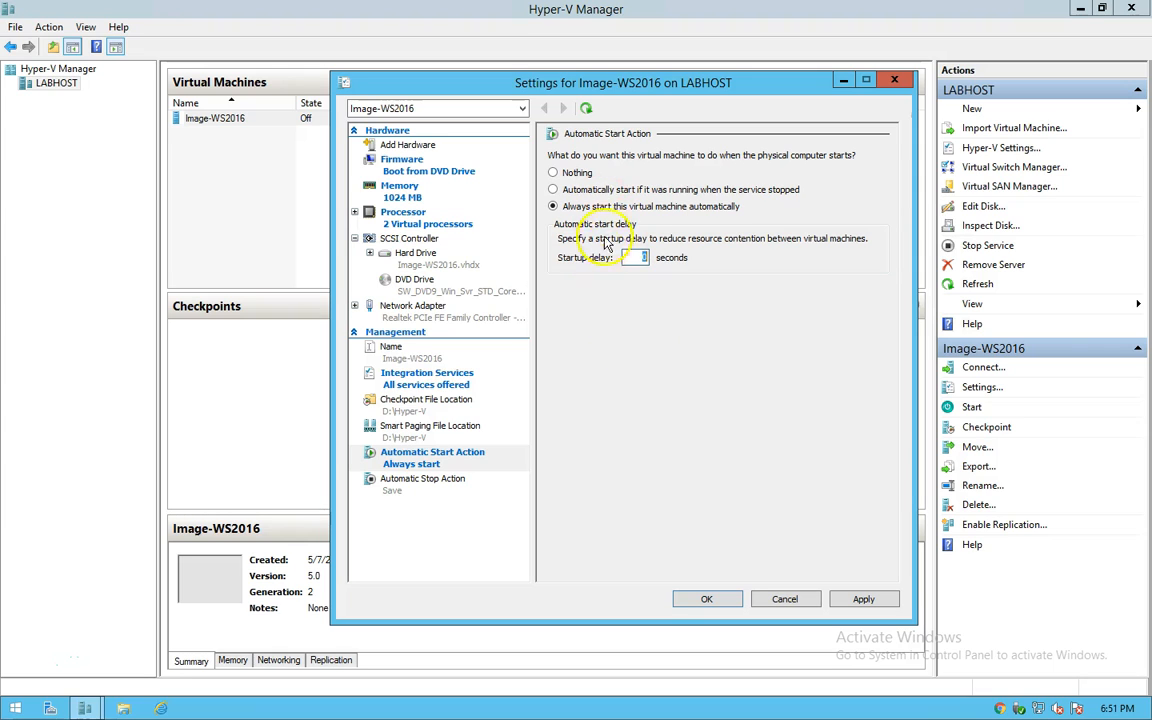
{"action": "left_click", "coordinate": [556, 189]}
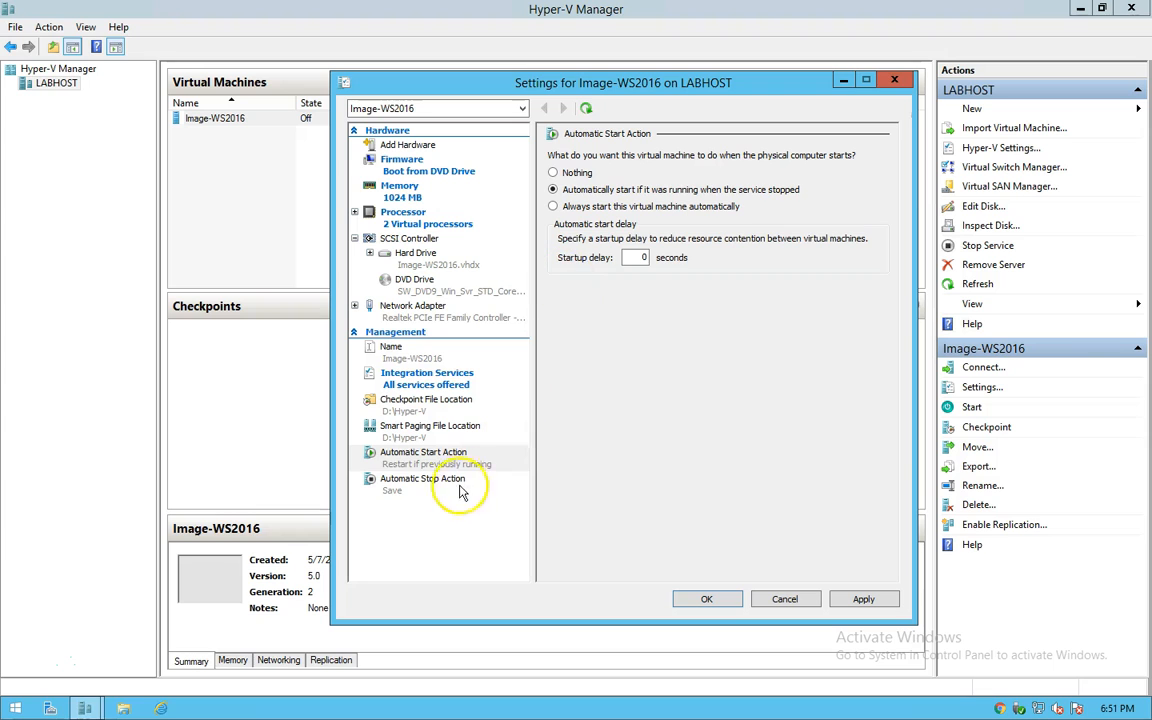
Step: Set Automatic Stop Action to shut down the guest OS, apply it, and close the settings
{"action": "left_click", "coordinate": [421, 485]}
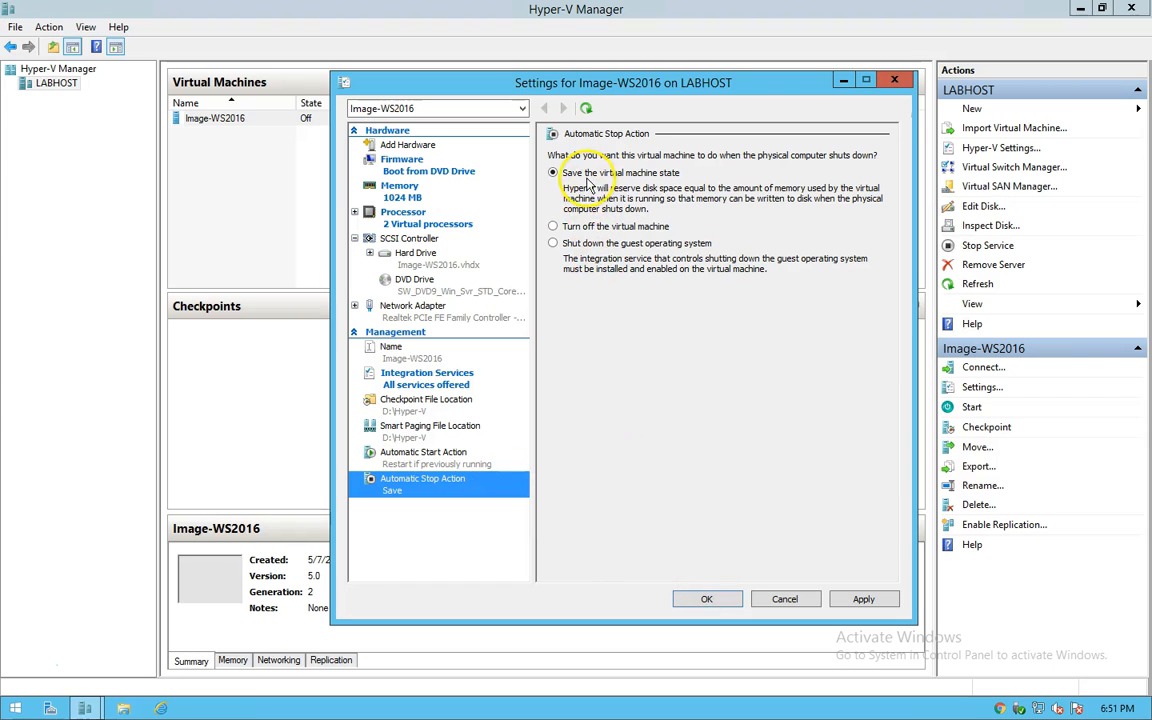
{"action": "left_click", "coordinate": [558, 243]}
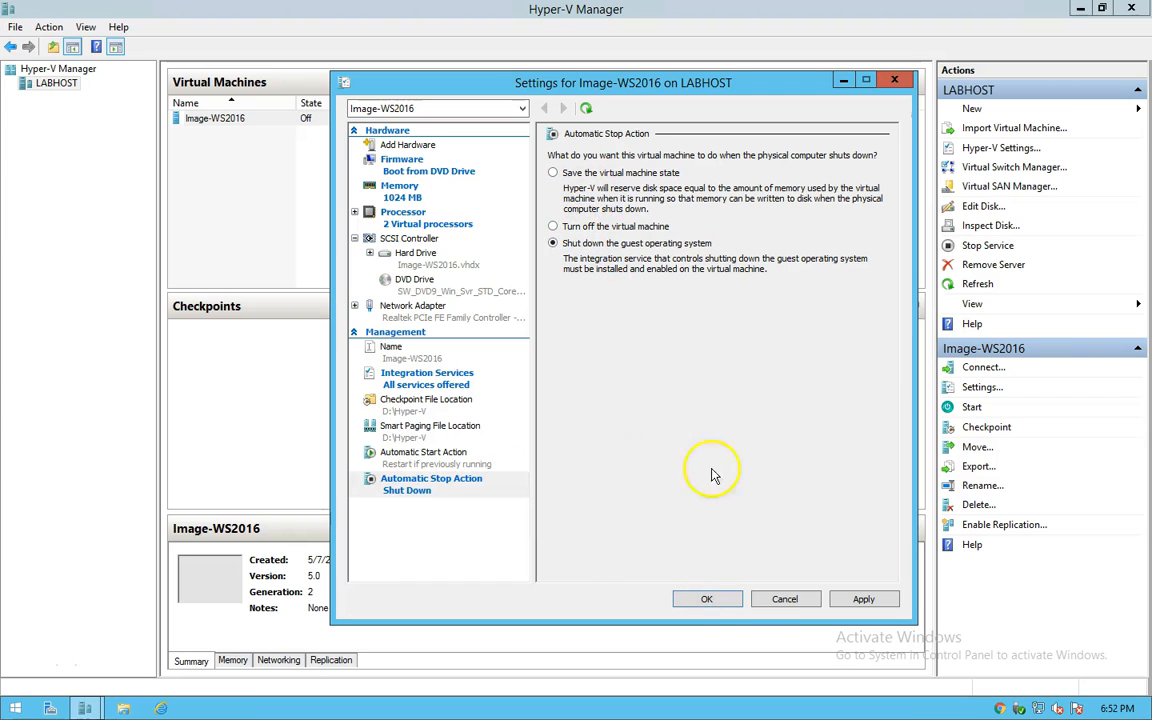
{"action": "left_click", "coordinate": [862, 600]}
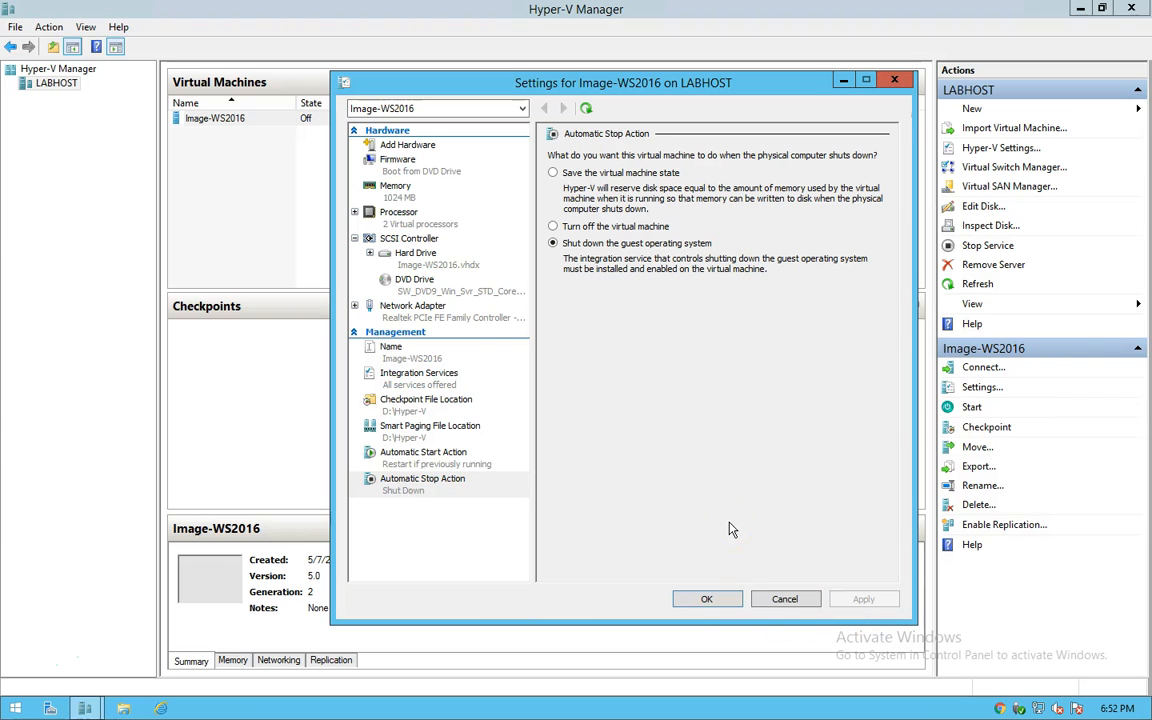
{"action": "left_click", "coordinate": [739, 604]}
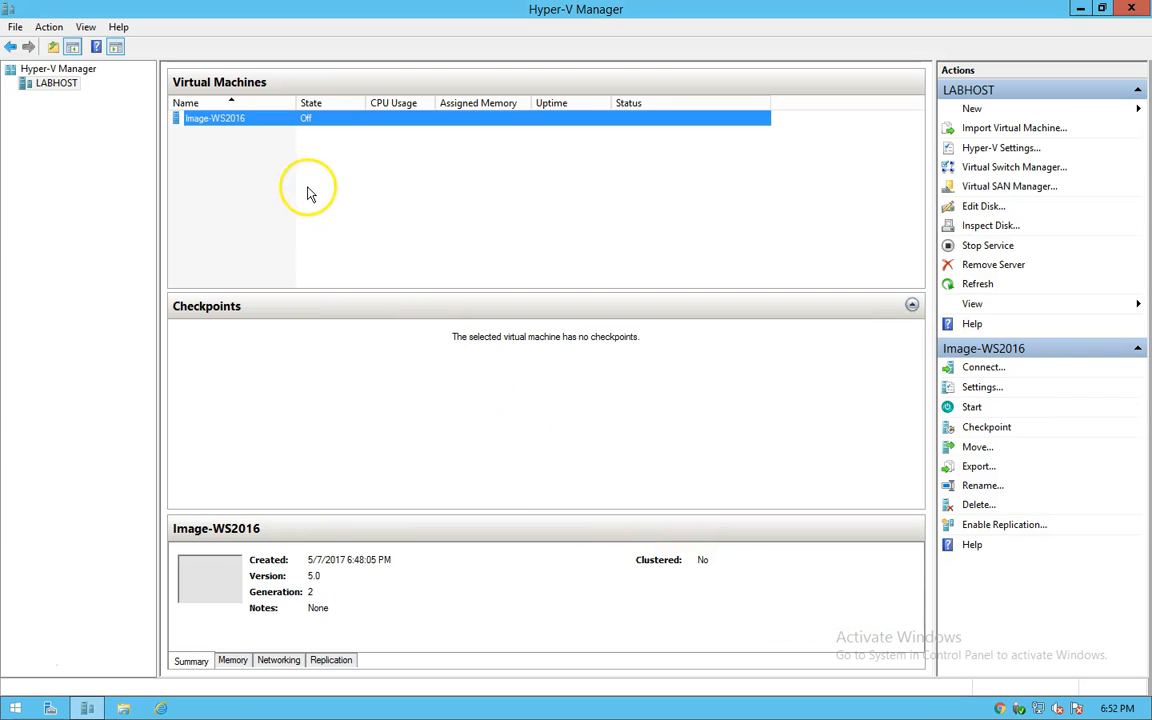
Step: Connect to Image-WS2016, power it on, and boot from the DVD into Windows Server 2016 Setup
{"action": "right_click", "coordinate": [236, 123]}
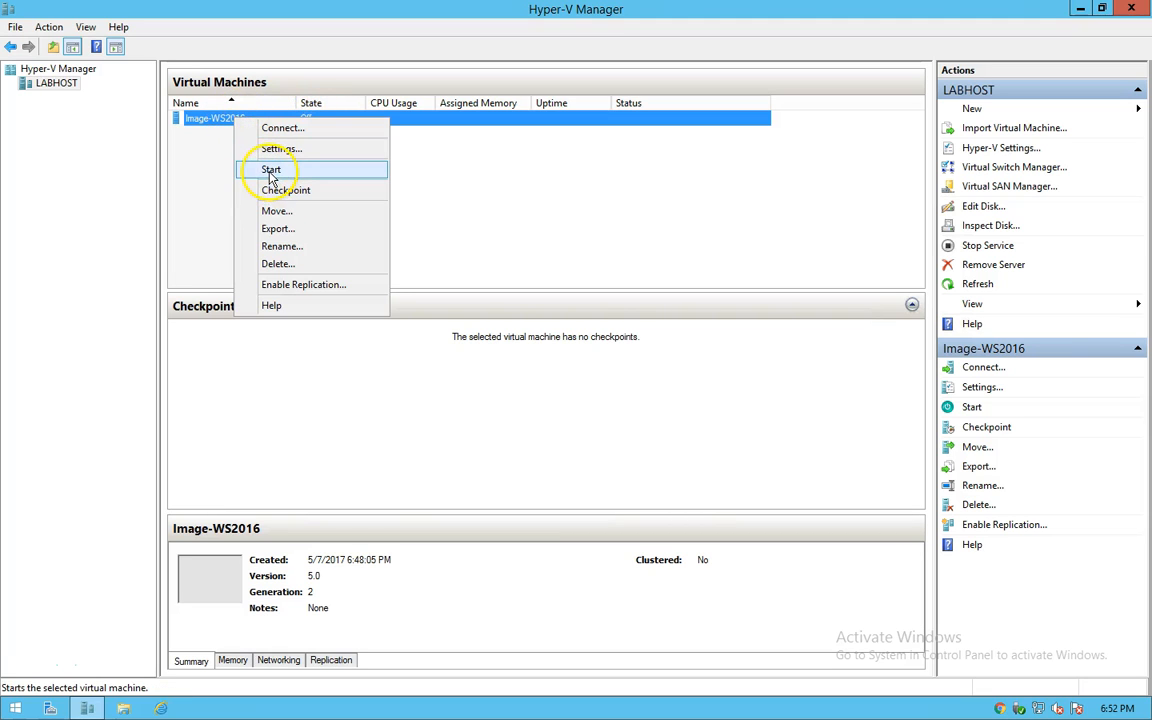
{"action": "left_click", "coordinate": [224, 148]}
{"action": "left_click", "coordinate": [222, 118]}
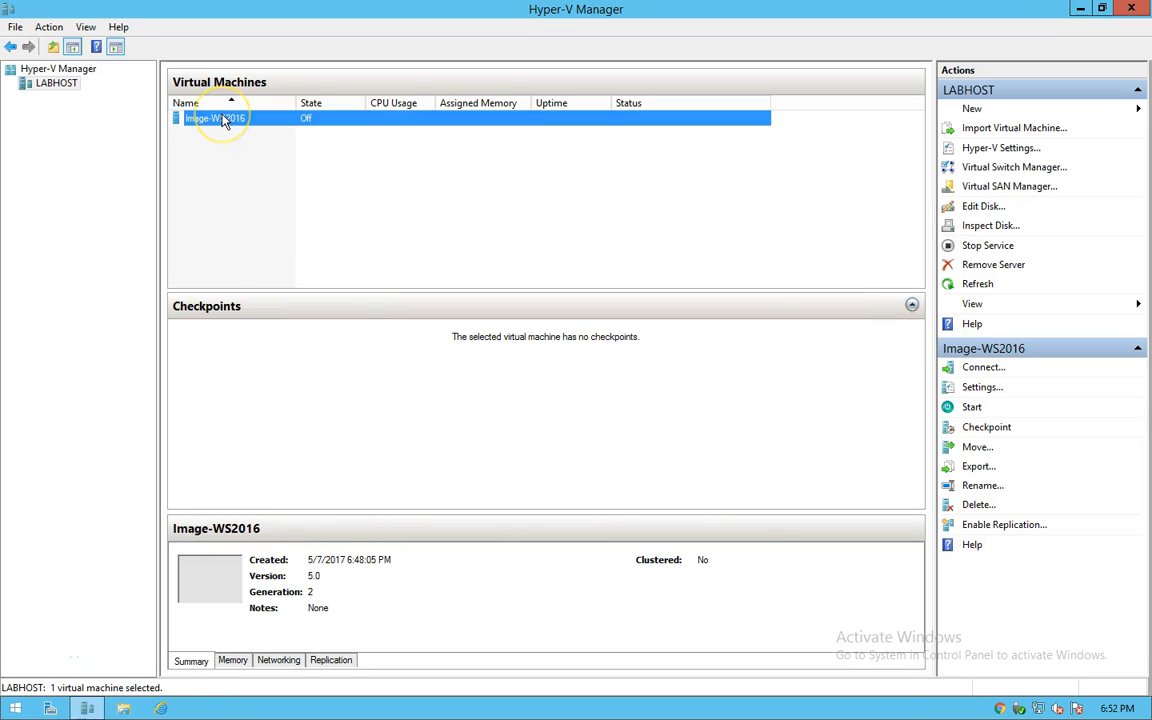
{"action": "double_click", "coordinate": [222, 118]}
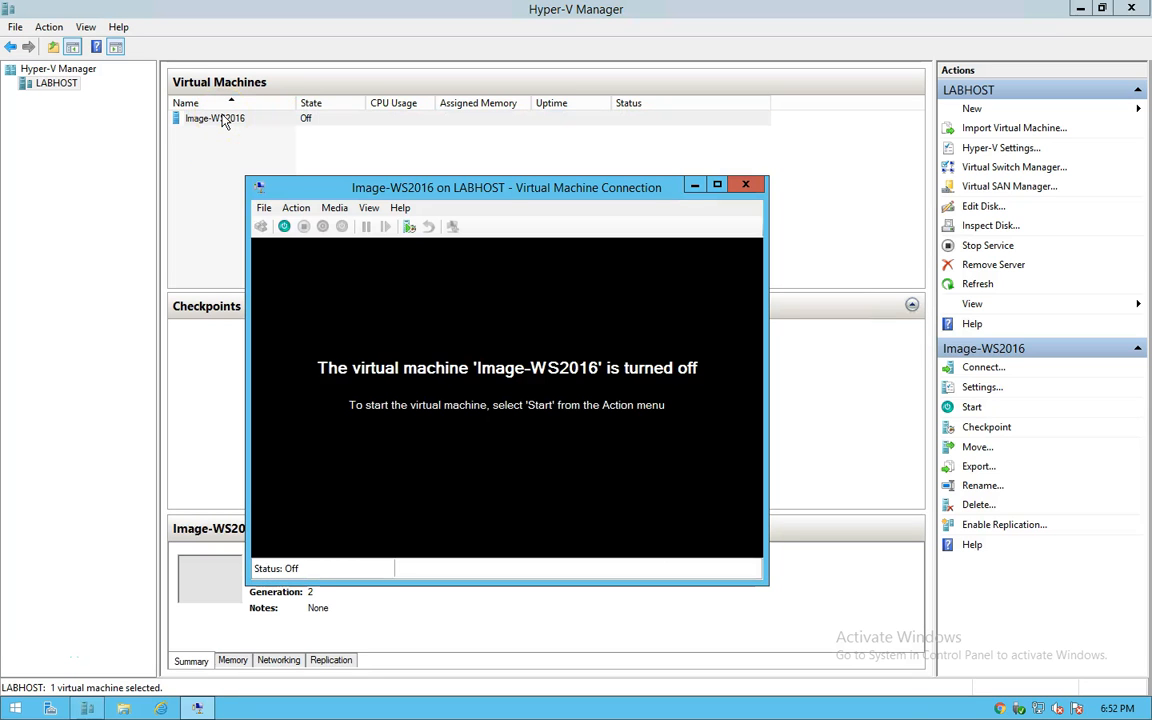
{"action": "left_click", "coordinate": [285, 228]}
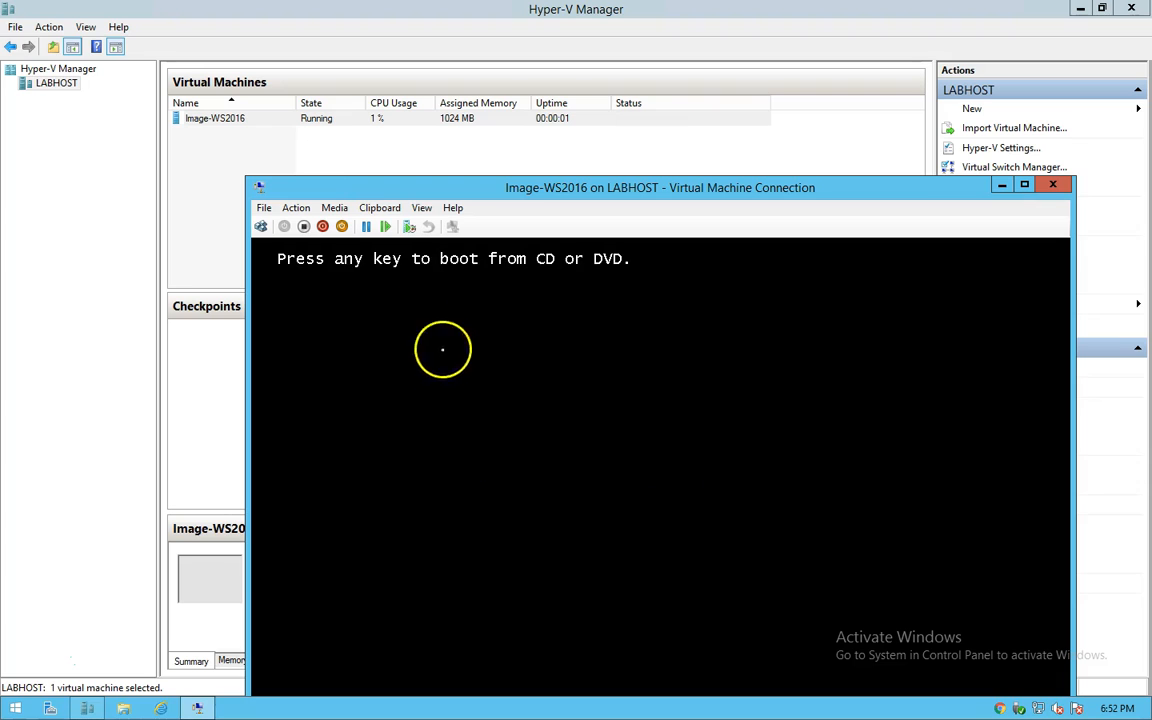
{"action": "key", "text": "Return"}
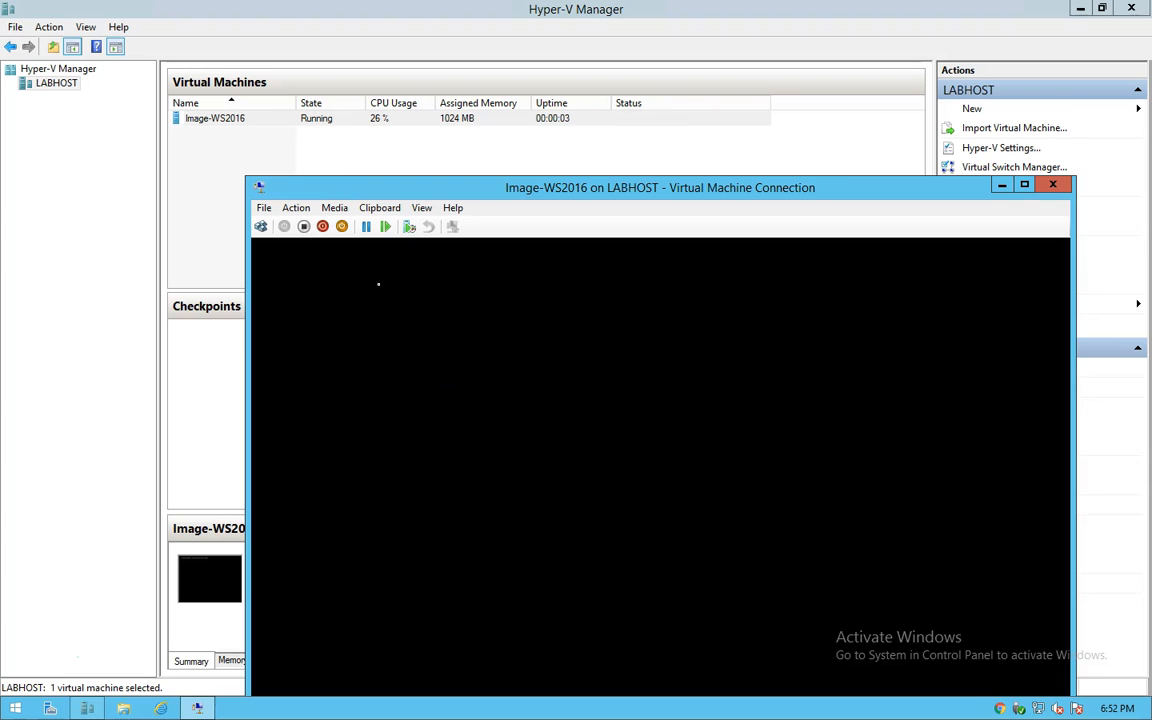
{"action": "left_click_drag", "start_coordinate": [481, 187], "coordinate": [403, 29]}
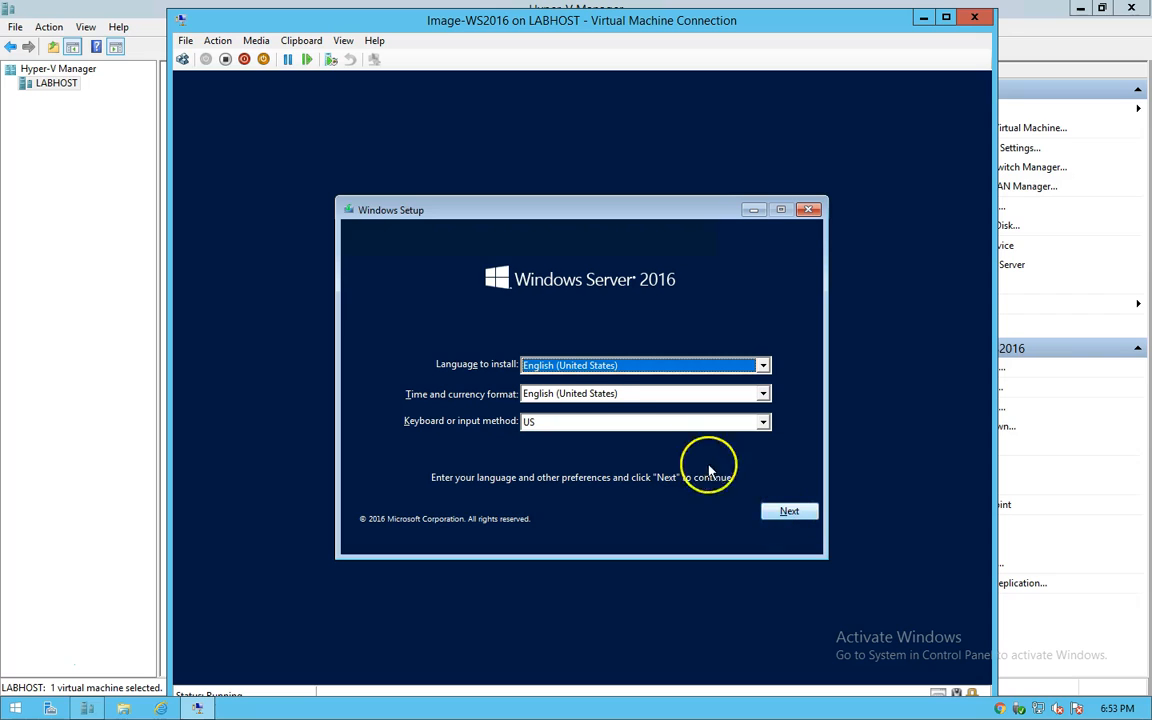
Step: Keep the default language settings, start the install, and choose Windows Server 2016 Standard (Desktop Experience)
{"action": "left_click", "coordinate": [782, 513]}
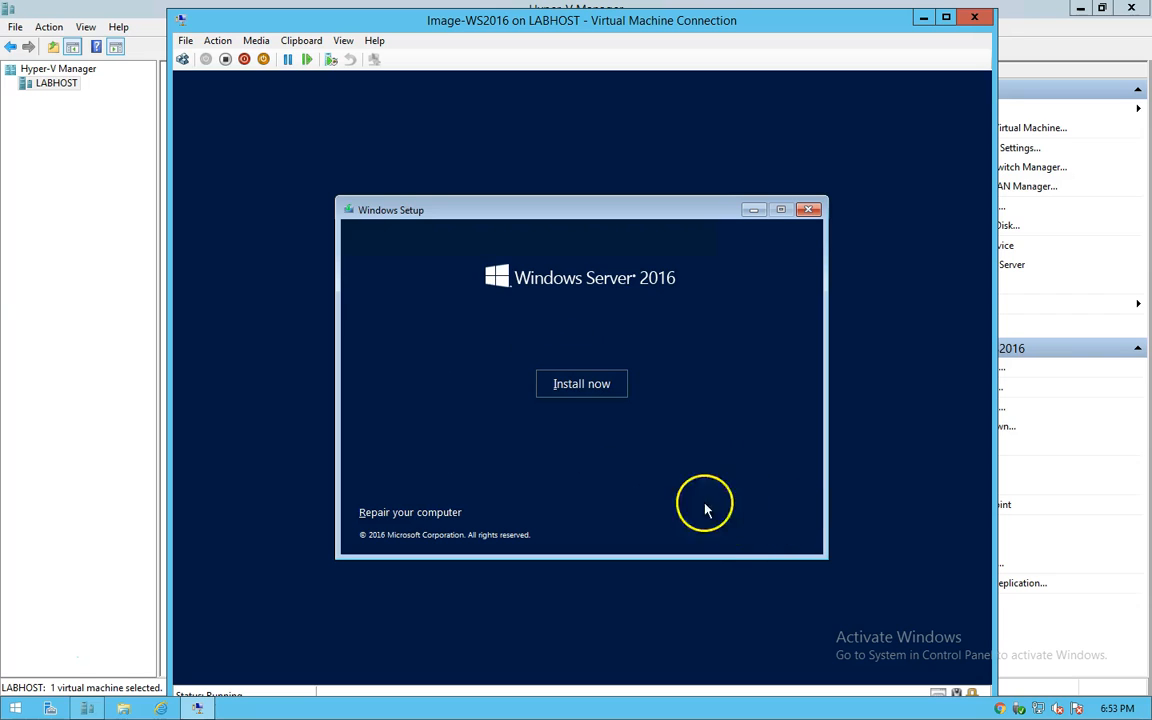
{"action": "left_click", "coordinate": [581, 384]}
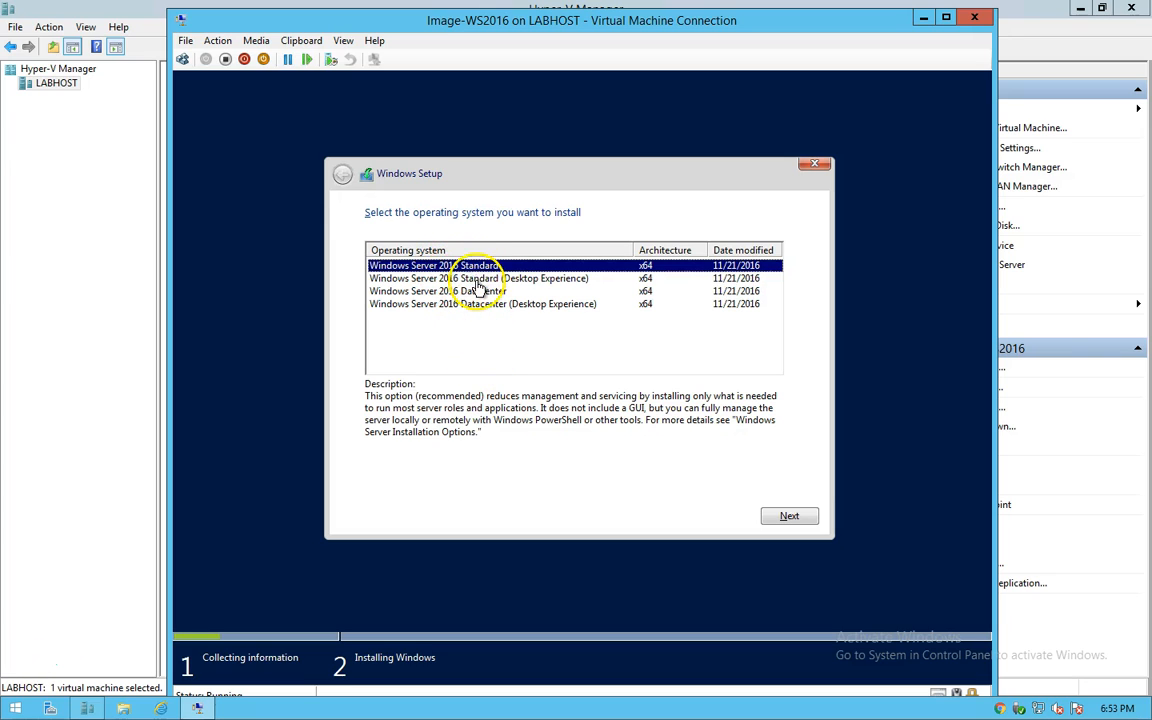
{"action": "left_click", "coordinate": [473, 280]}
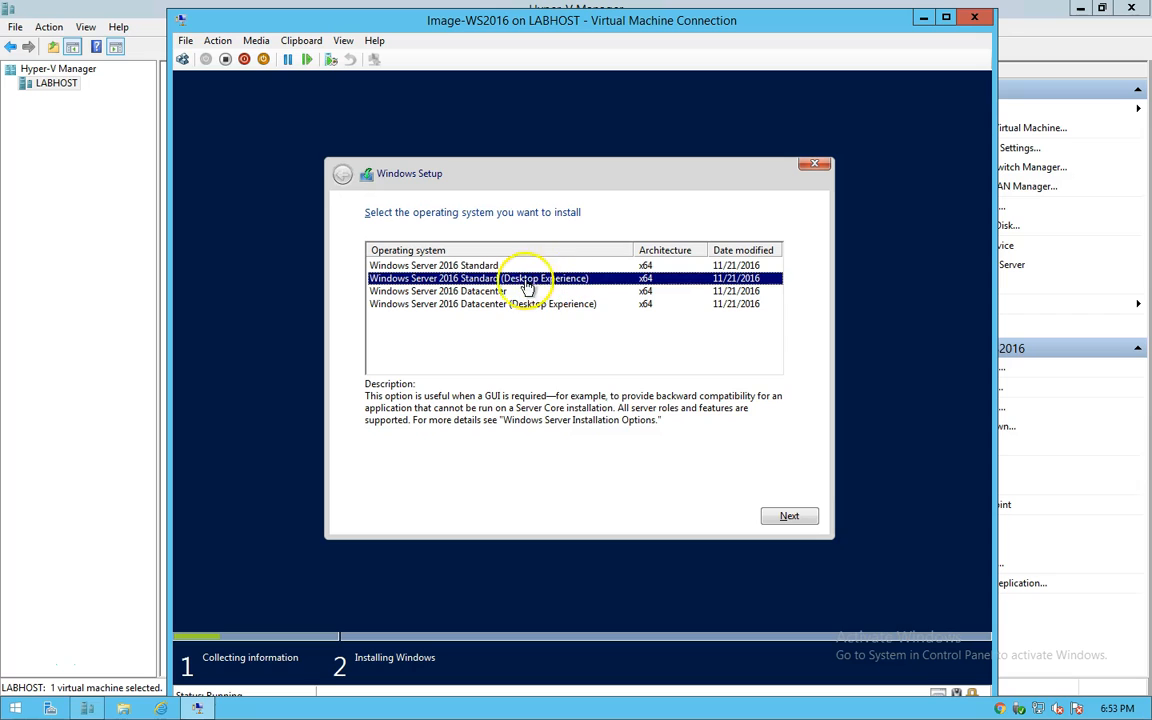
{"action": "left_click", "coordinate": [465, 266]}
{"action": "left_click", "coordinate": [458, 291]}
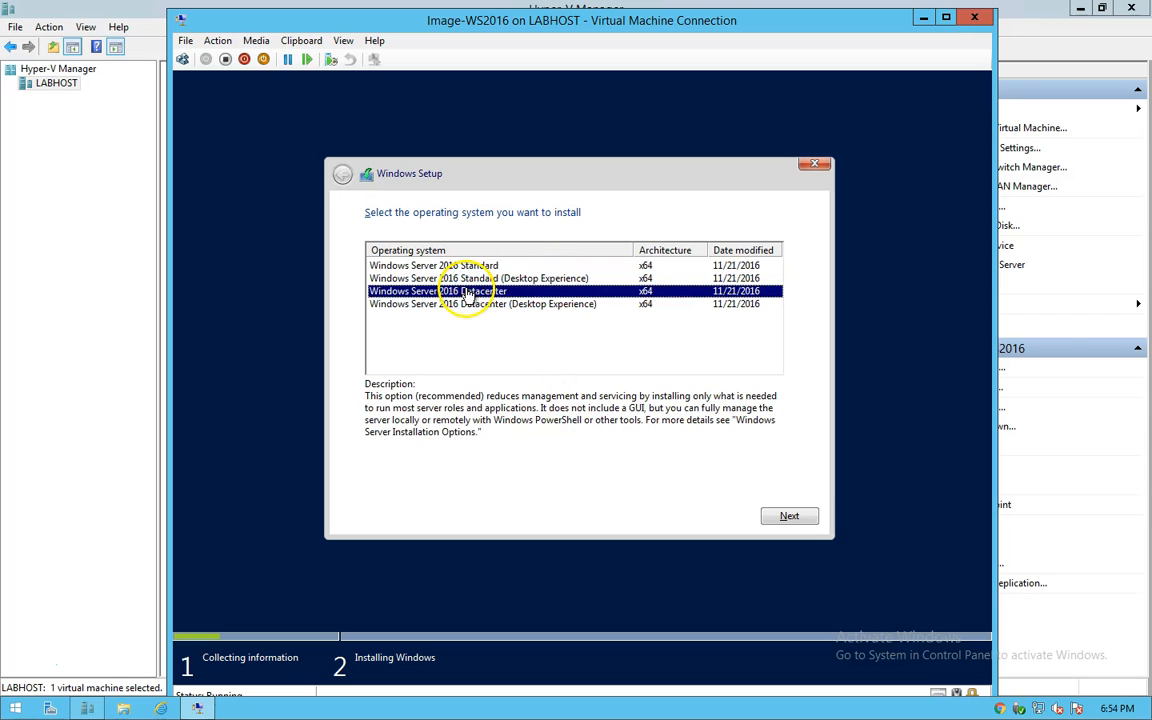
{"action": "left_click", "coordinate": [508, 278]}
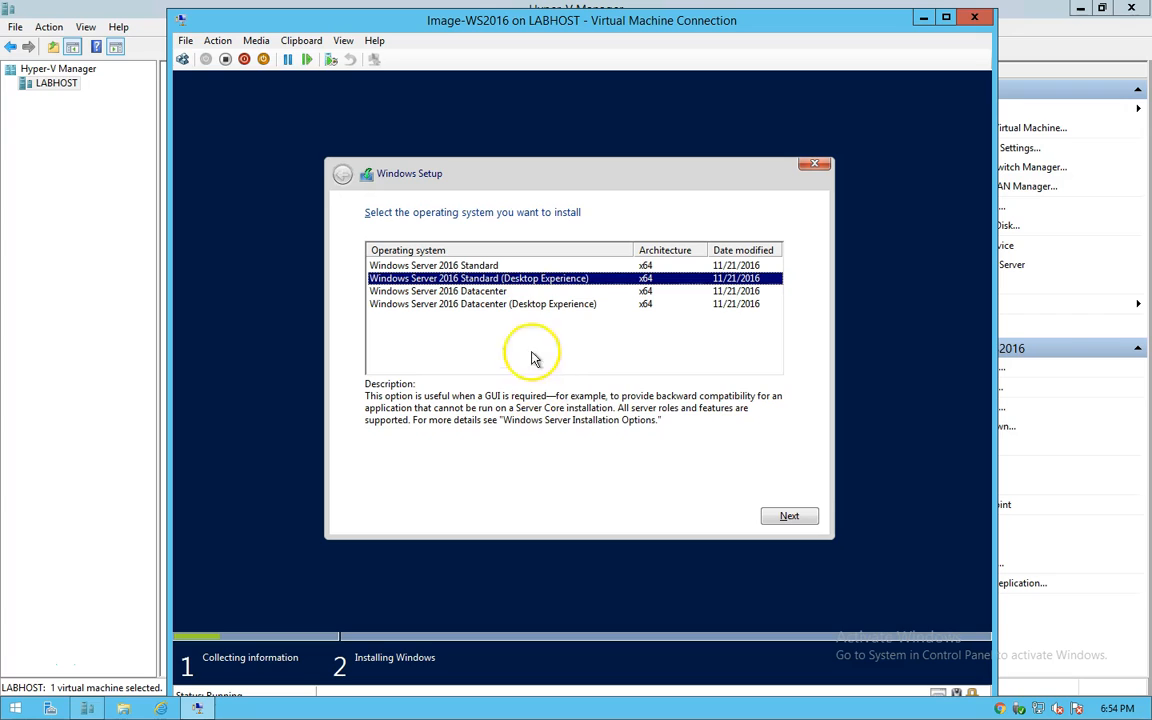
{"action": "left_click", "coordinate": [791, 515]}
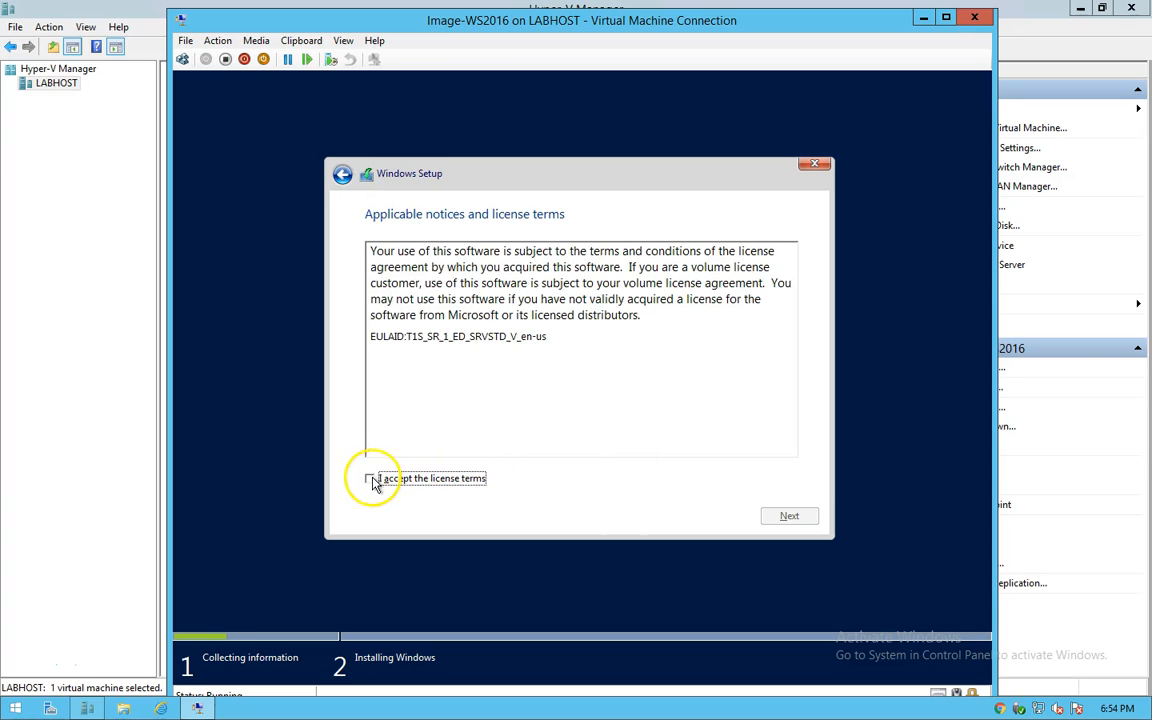
Step: Continue past the license terms and choose 'Custom: Install Windows only (advanced)'
{"action": "left_click", "coordinate": [789, 516]}
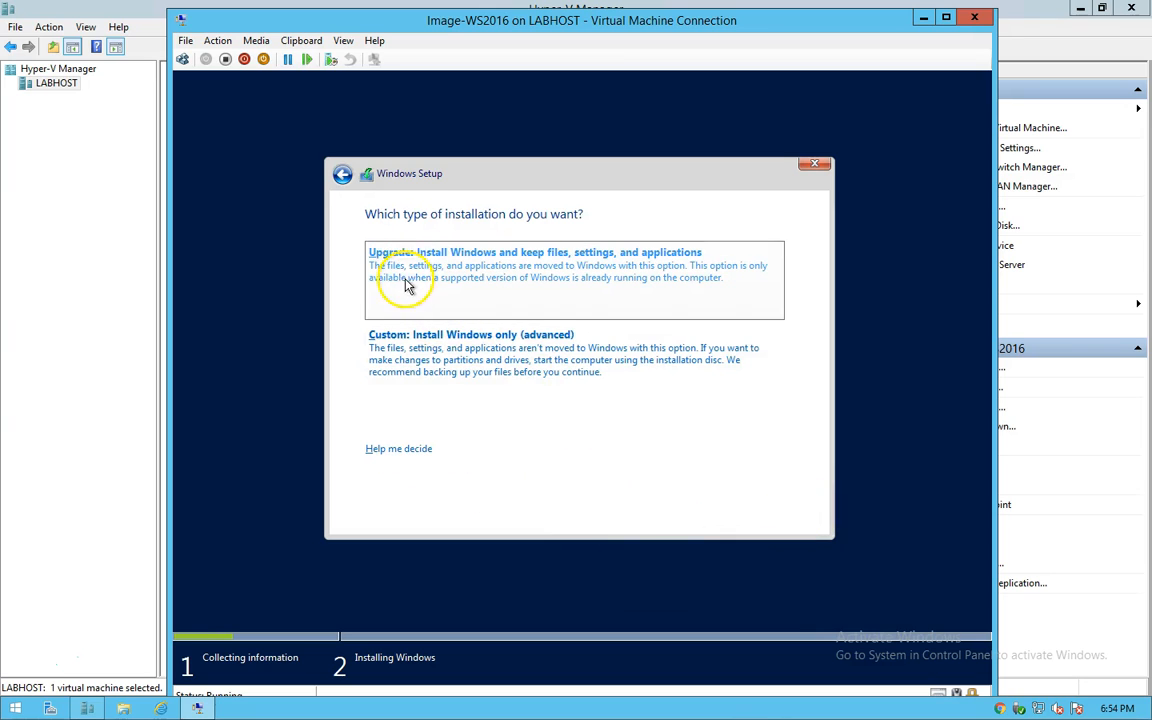
{"action": "left_click", "coordinate": [422, 345]}
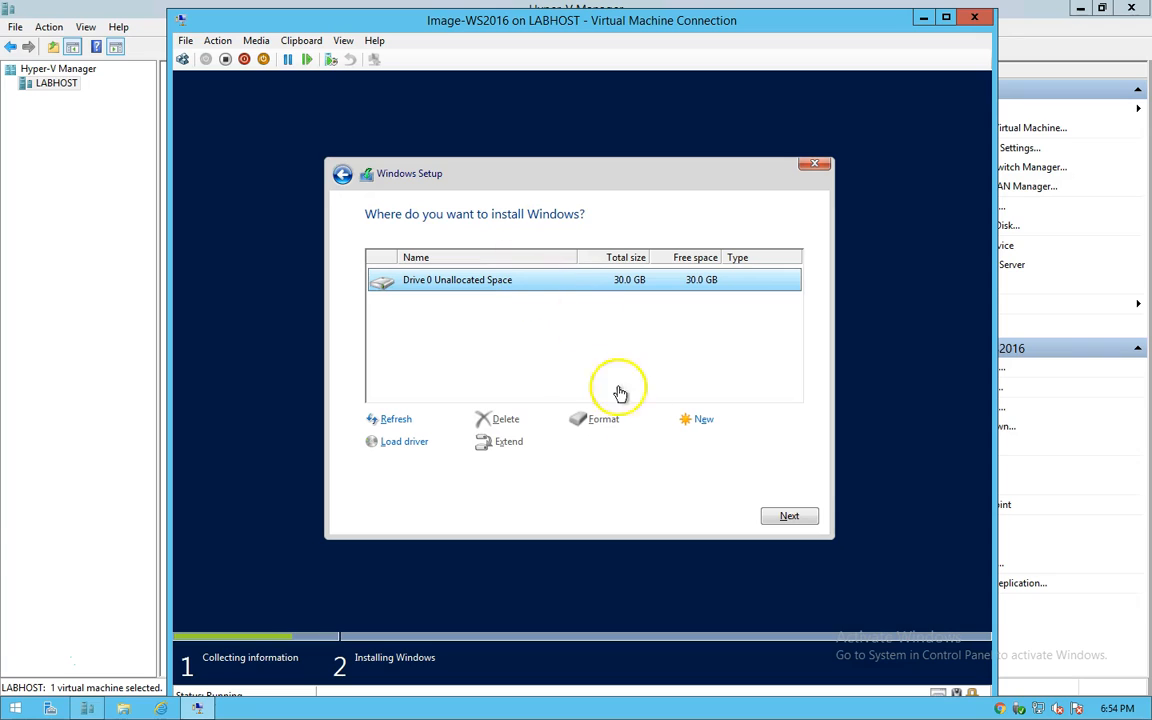
Step: Install Windows onto Drive 0's 30.0 GB unallocated space, then begin setting the Administrator password
{"action": "left_click", "coordinate": [789, 517]}
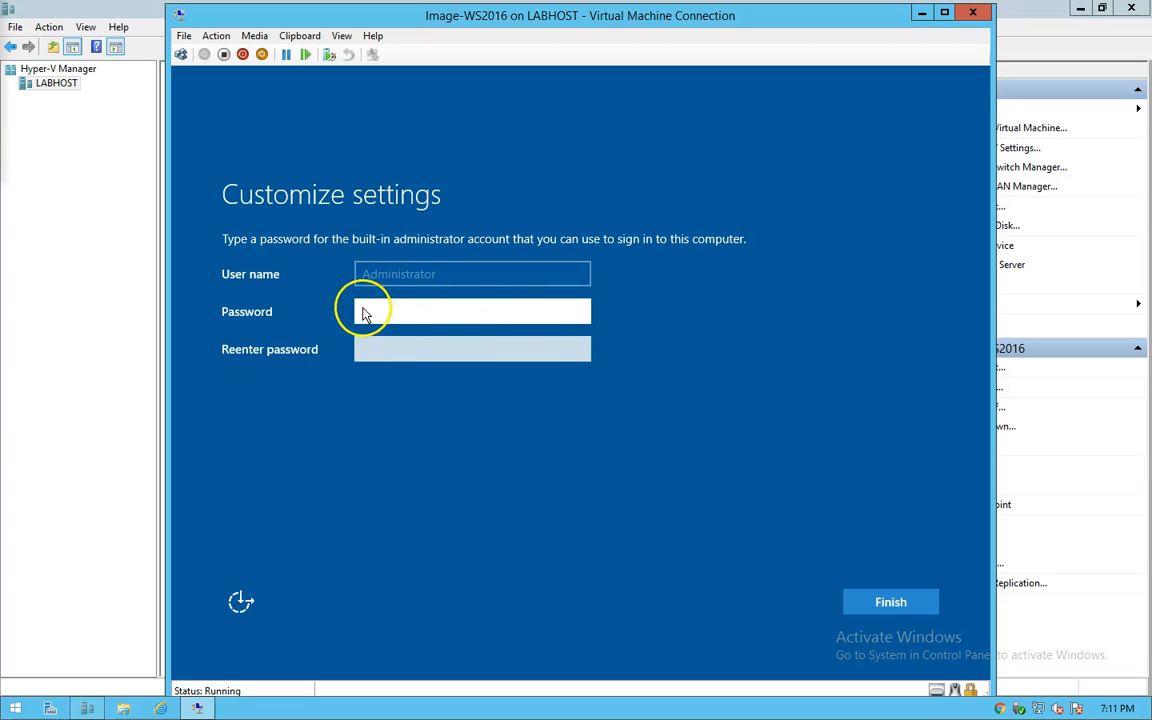
{"action": "left_click", "coordinate": [430, 300]}
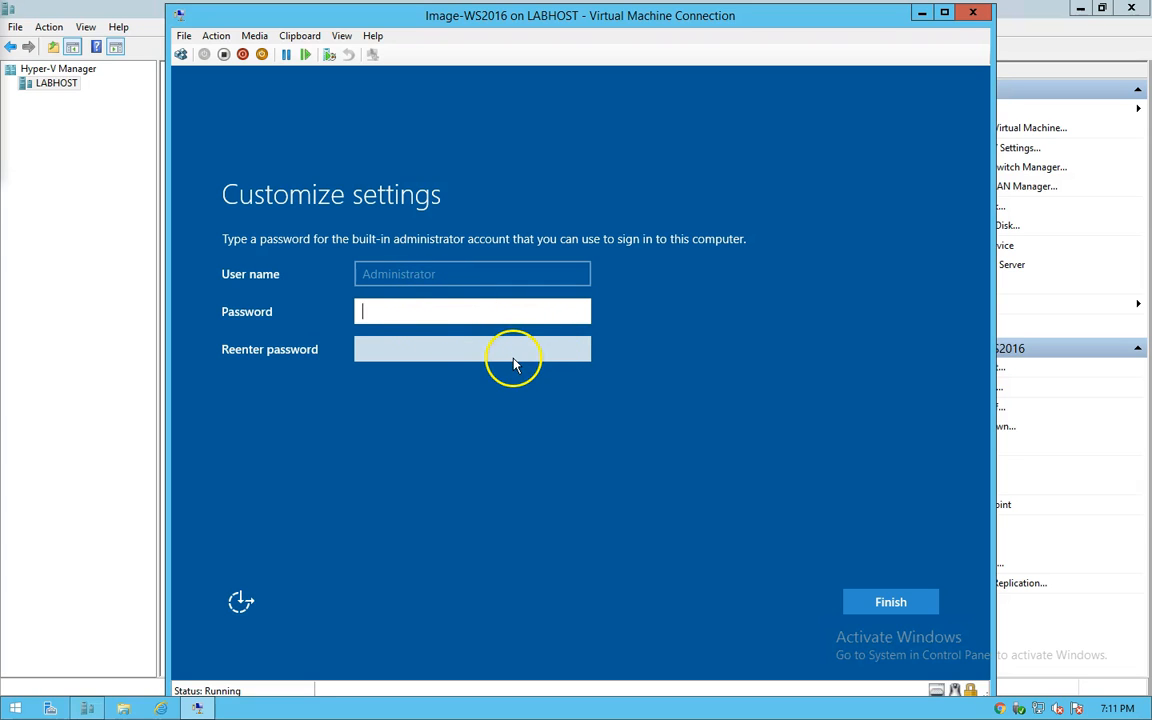
Step: Submit an initial Administrator password, which is rejected for not meeting complexity requirements
{"action": "type", "text": "P"}
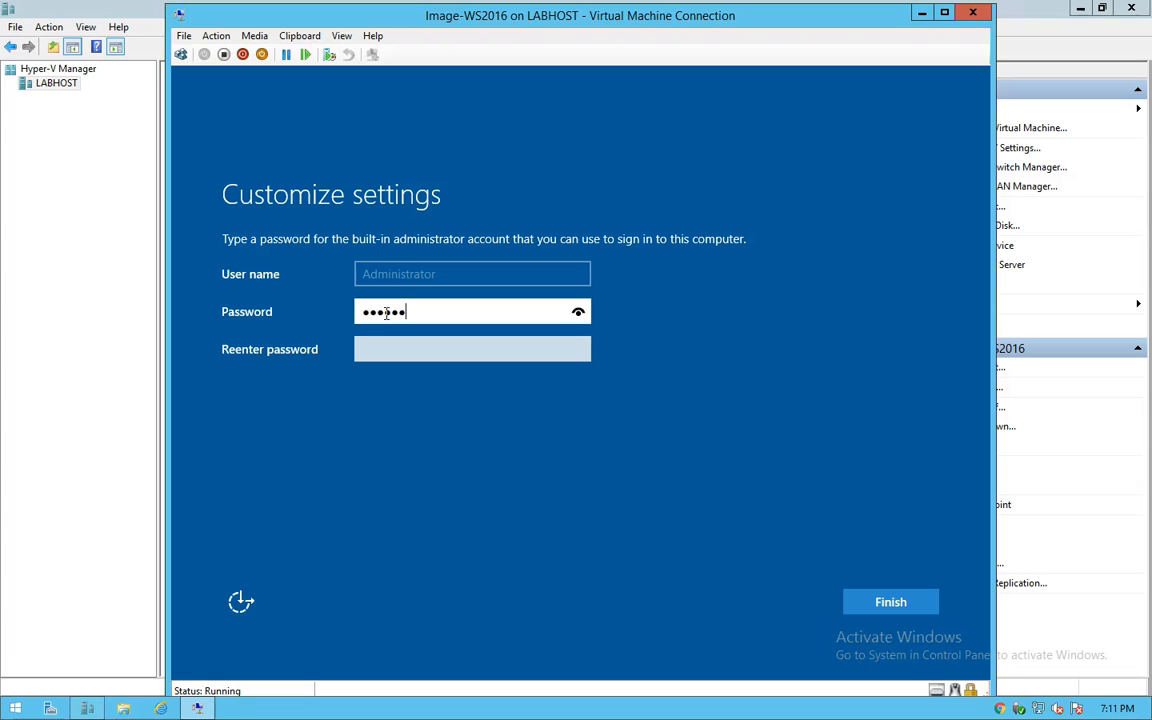
{"action": "left_click_drag", "start_coordinate": [578, 312], "coordinate": [500, 335]}
{"action": "left_click", "coordinate": [463, 348]}
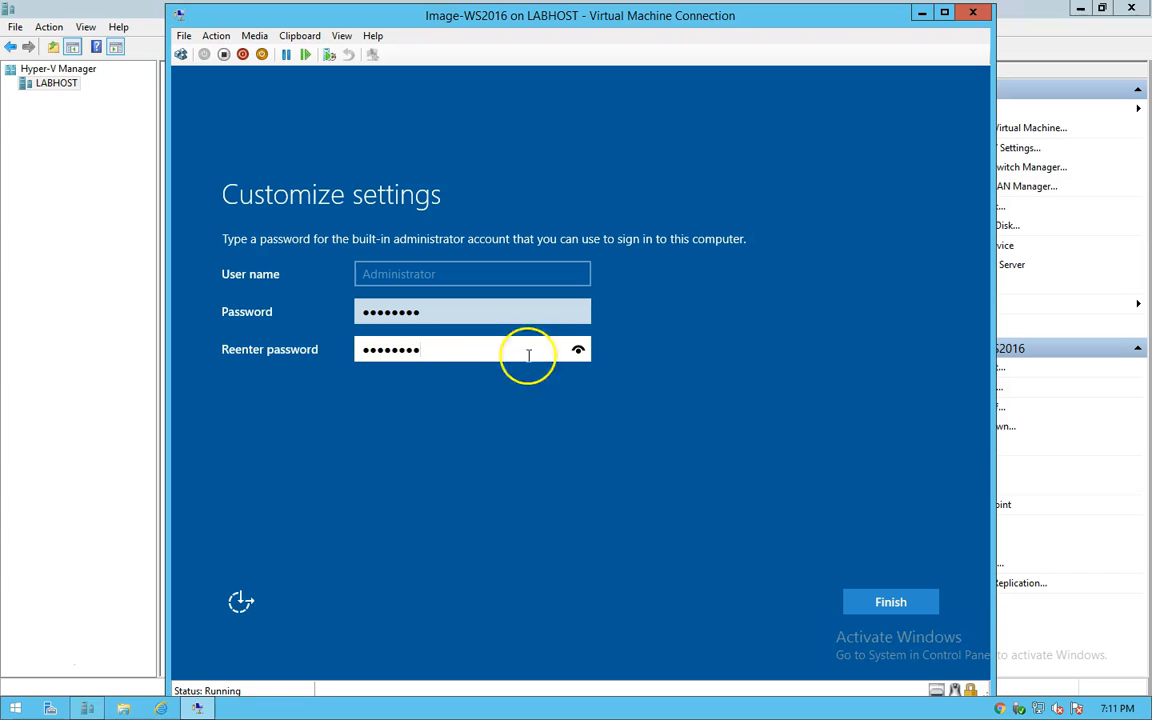
{"action": "left_click", "coordinate": [880, 605]}
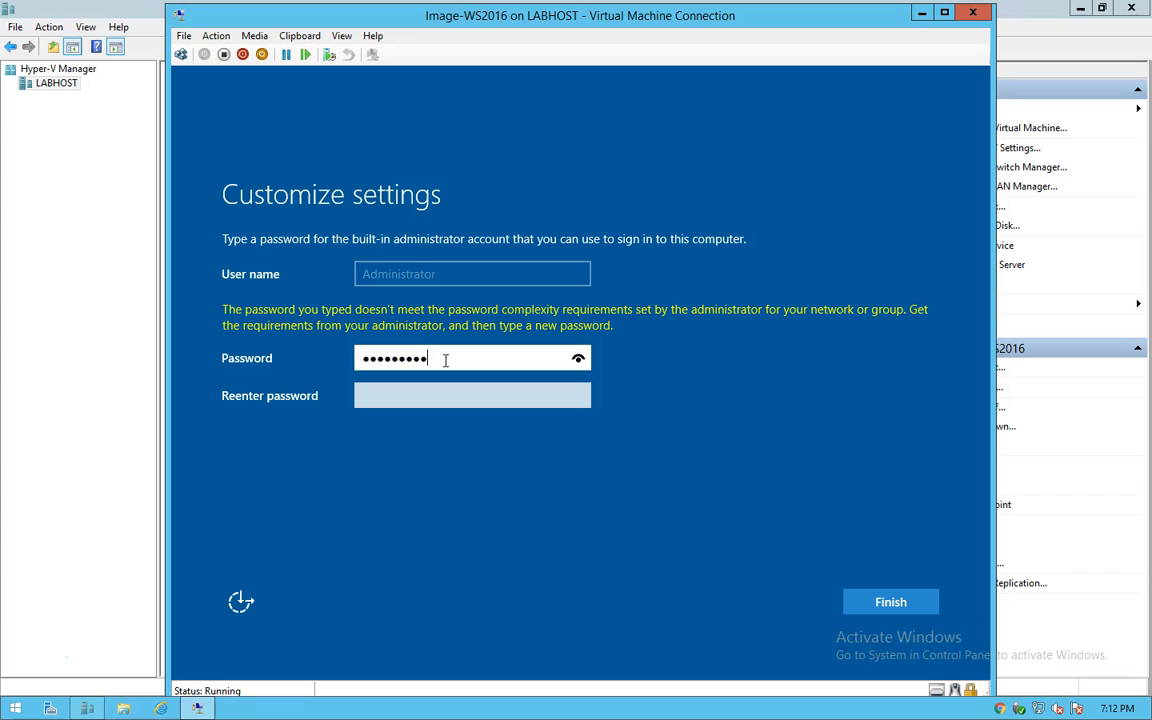
Step: Enter a complex Administrator password in both fields, verify it, and finish the settings
{"action": "left_click", "coordinate": [578, 358]}
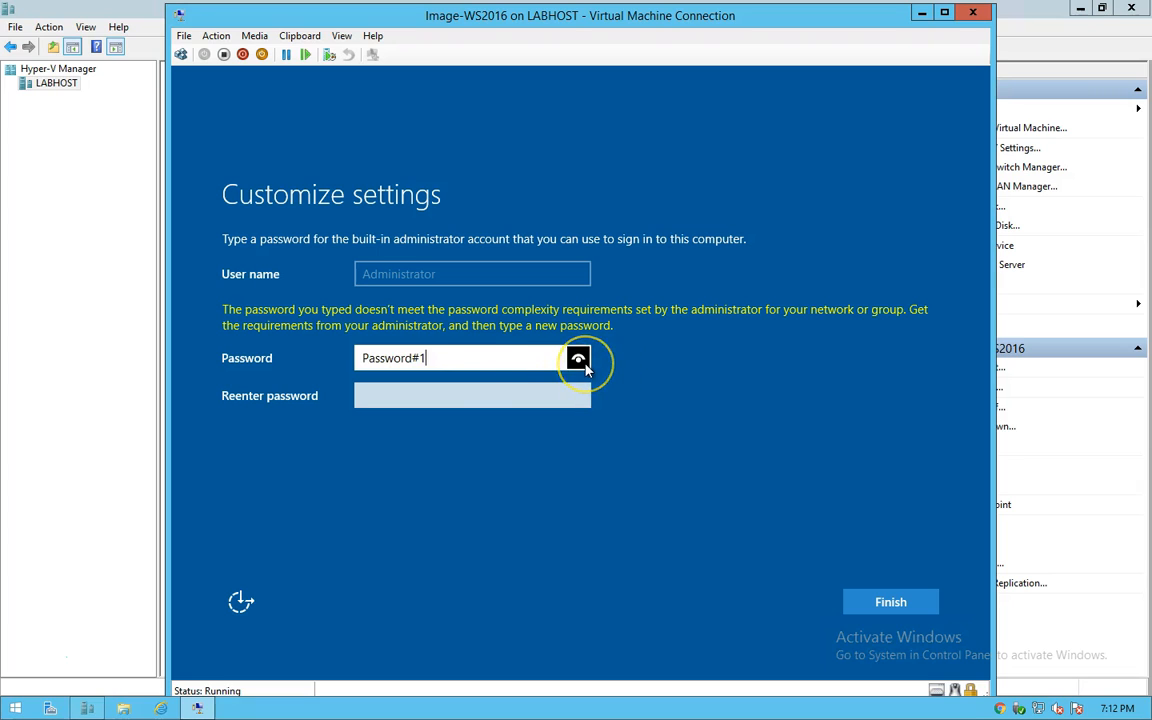
{"action": "left_click", "coordinate": [468, 393]}
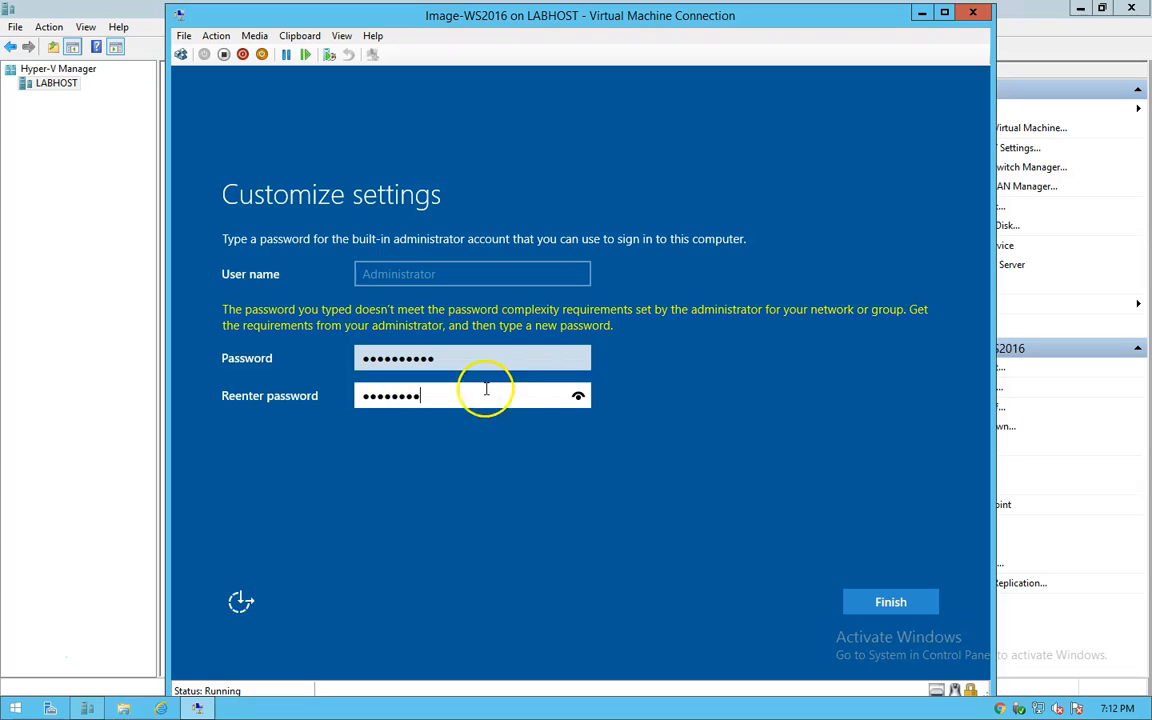
{"action": "type", "text": "Password#1"}
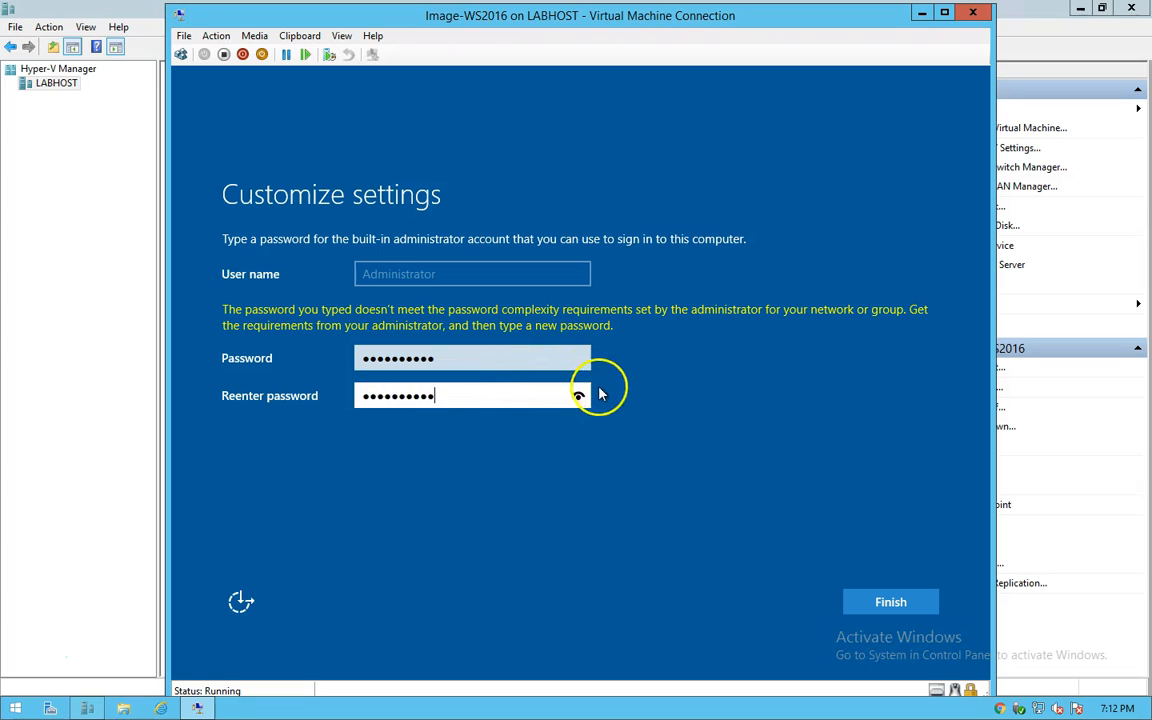
{"action": "left_click", "coordinate": [578, 396]}
{"action": "left_click", "coordinate": [890, 602]}
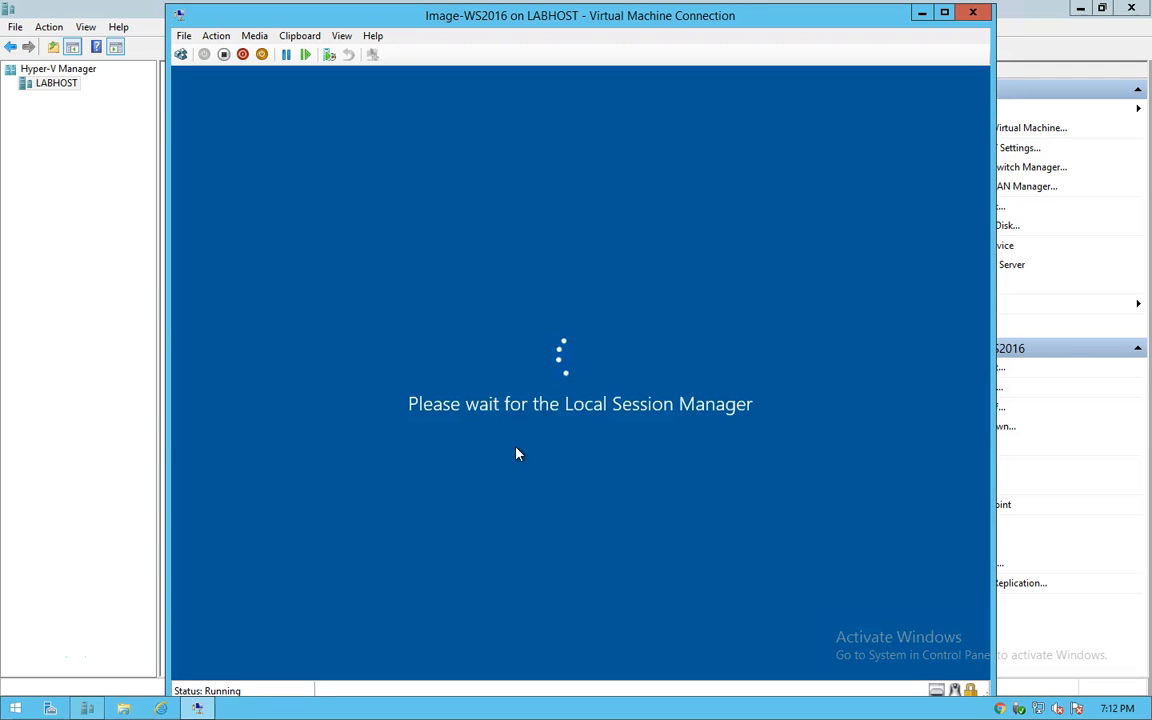
Step: Send Ctrl+Alt+Delete to the VM and sign in as Administrator with the account password
{"action": "left_click", "coordinate": [669, 503]}
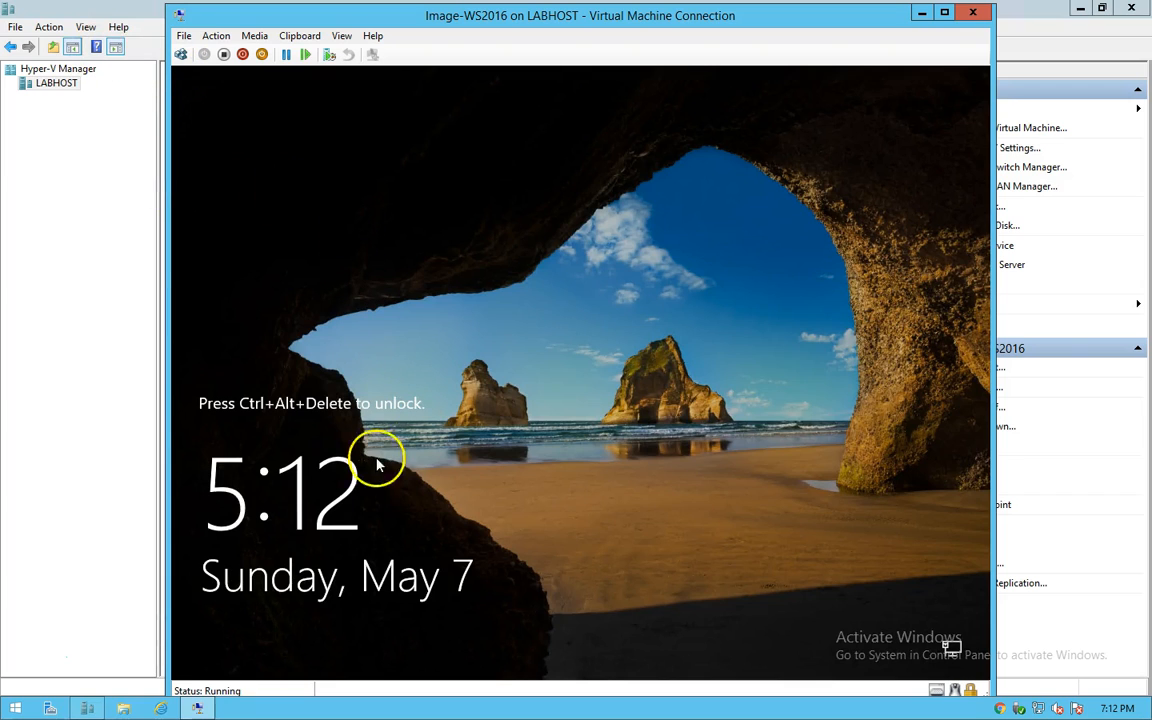
{"action": "left_click", "coordinate": [180, 55]}
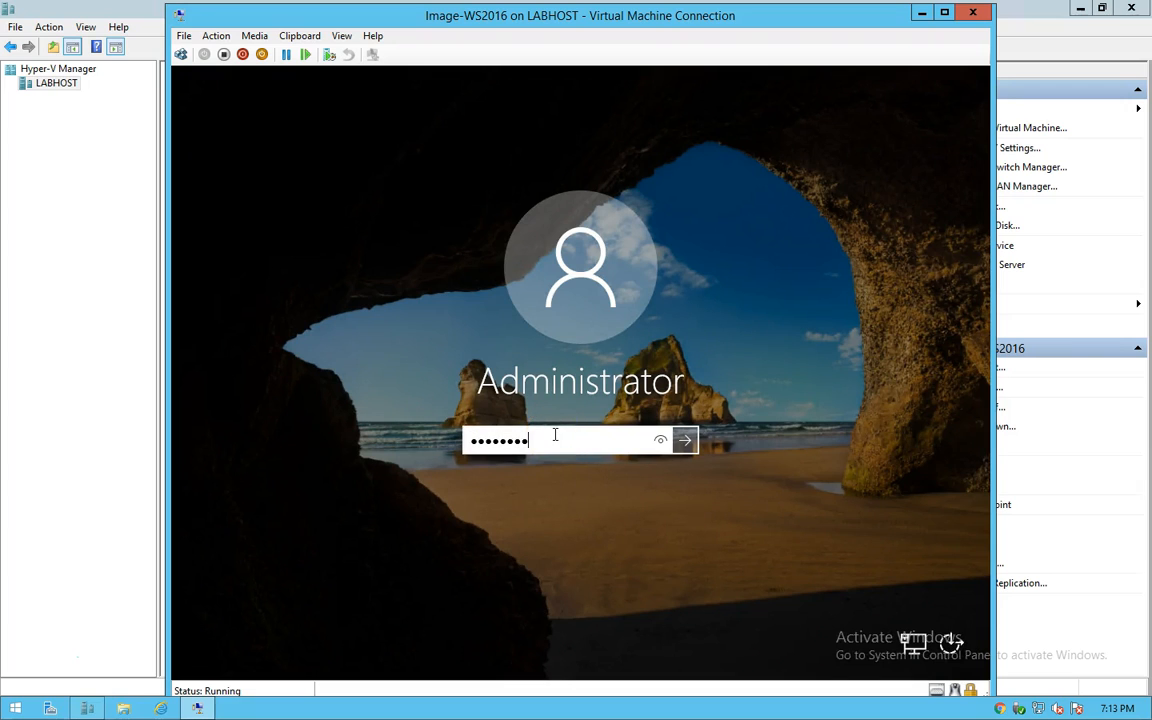
{"action": "left_click", "coordinate": [660, 441]}
{"action": "left_click", "coordinate": [684, 441]}
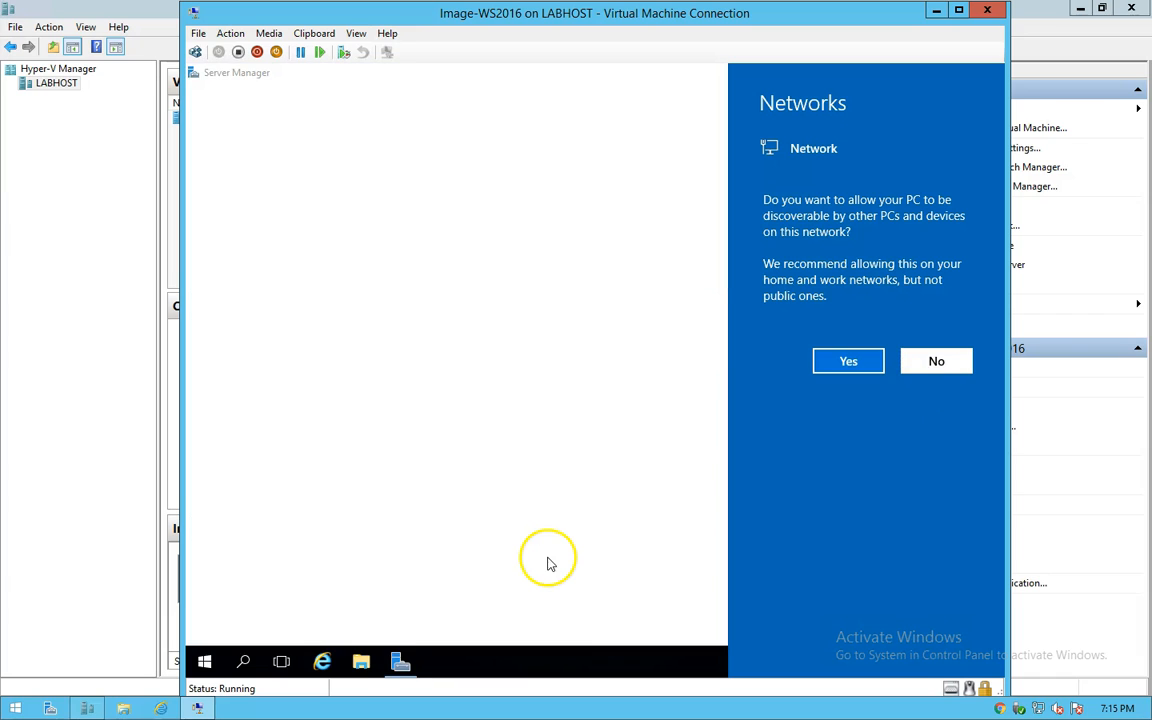
Step: Decline network discoverability, hide the Welcome tile, disable Server Manager auto-start at logon, then close it
{"action": "left_click", "coordinate": [548, 563]}
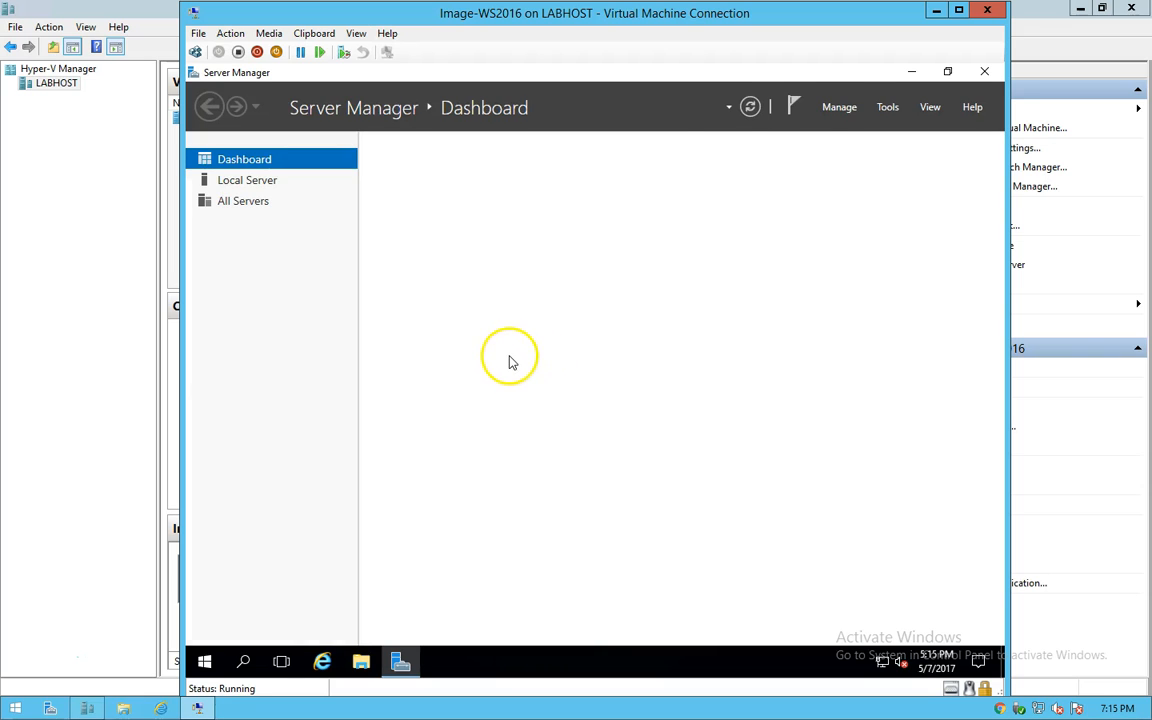
{"action": "left_click", "coordinate": [749, 109]}
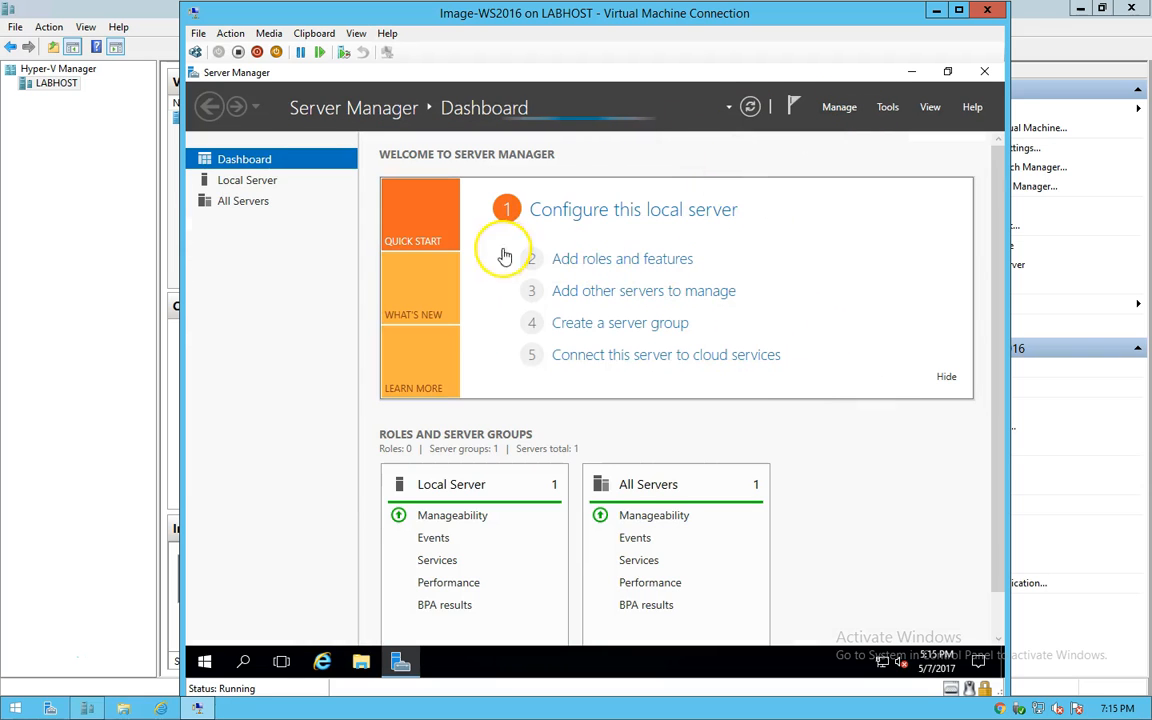
{"action": "left_click", "coordinate": [944, 382]}
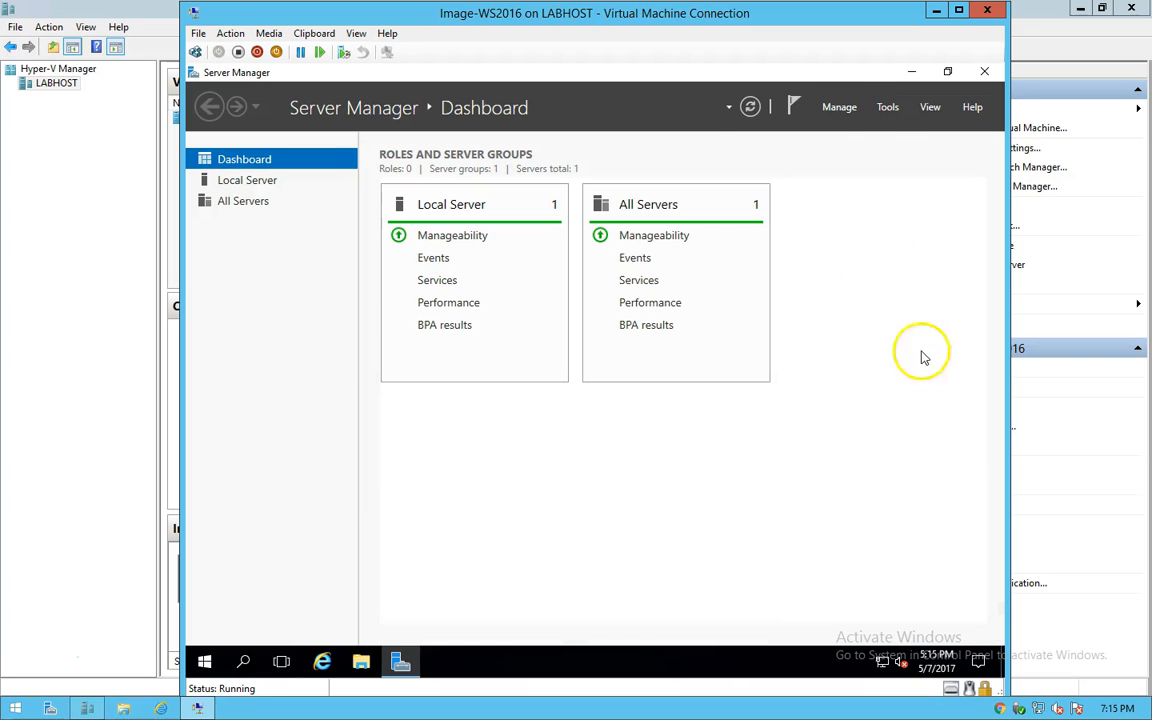
{"action": "left_click", "coordinate": [841, 110]}
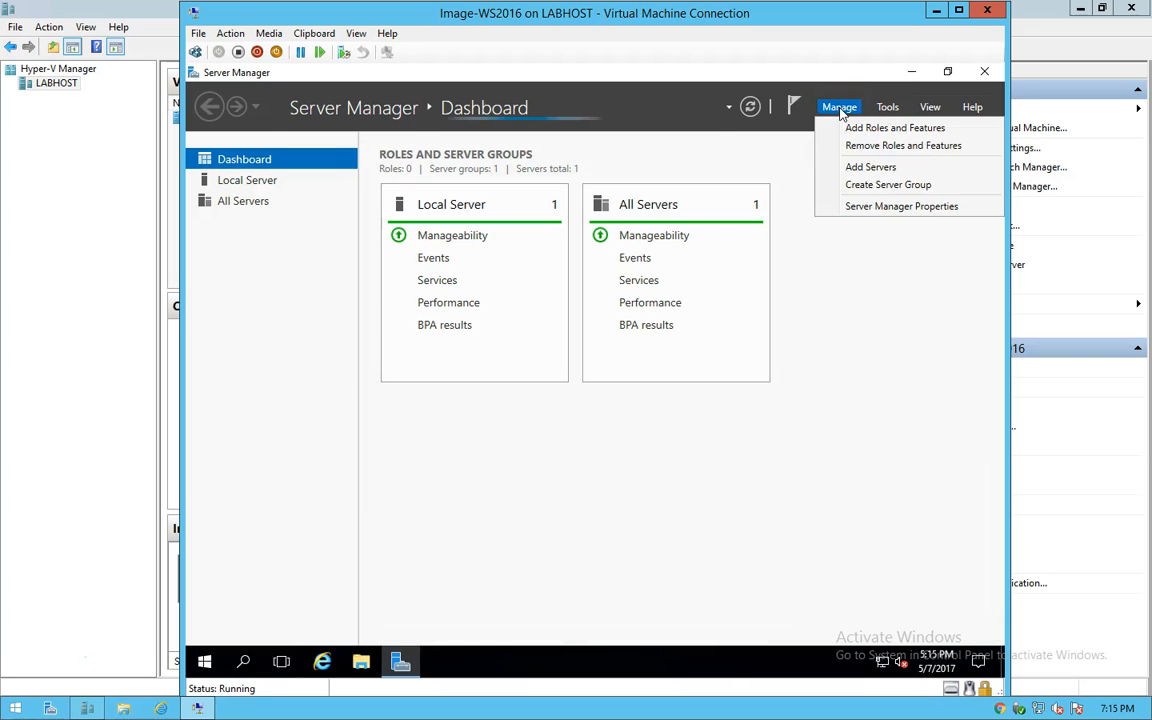
{"action": "left_click", "coordinate": [858, 208]}
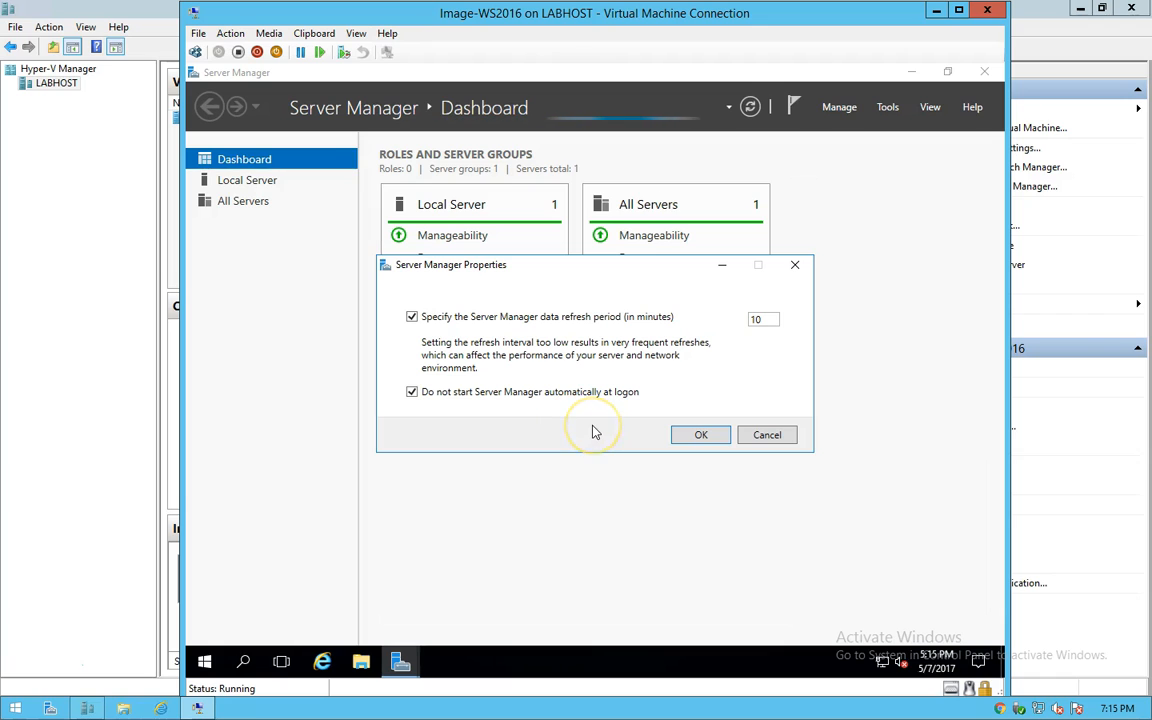
{"action": "left_click", "coordinate": [701, 437]}
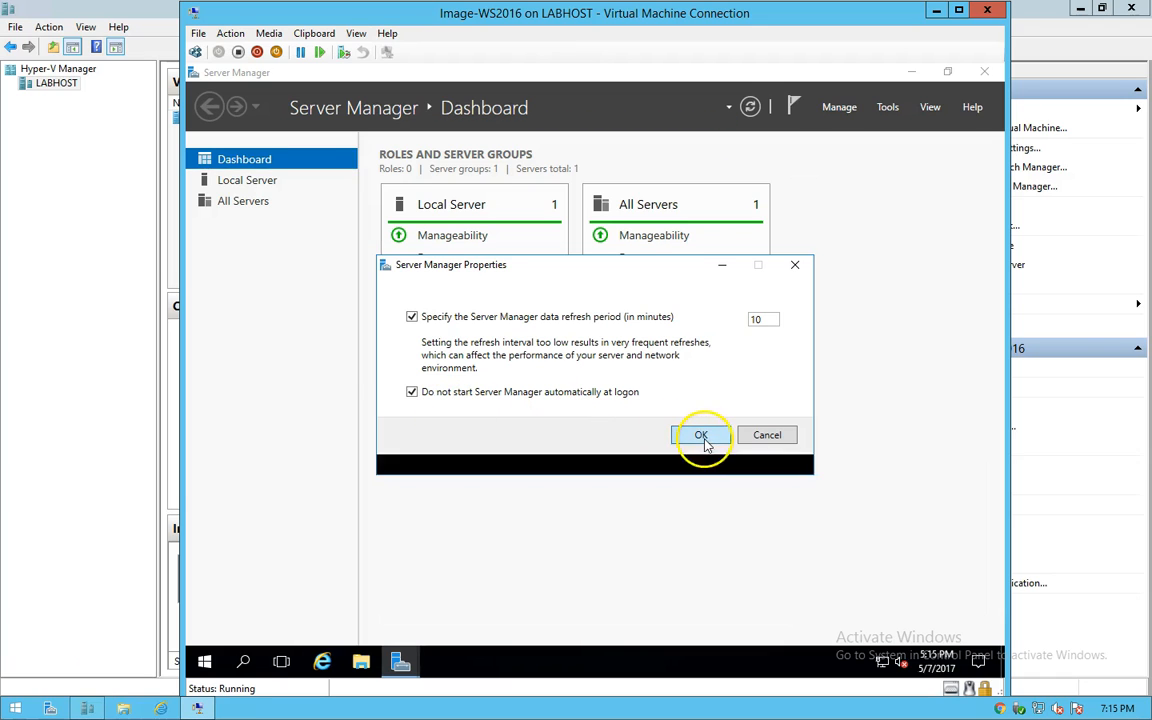
{"action": "left_click", "coordinate": [983, 75]}
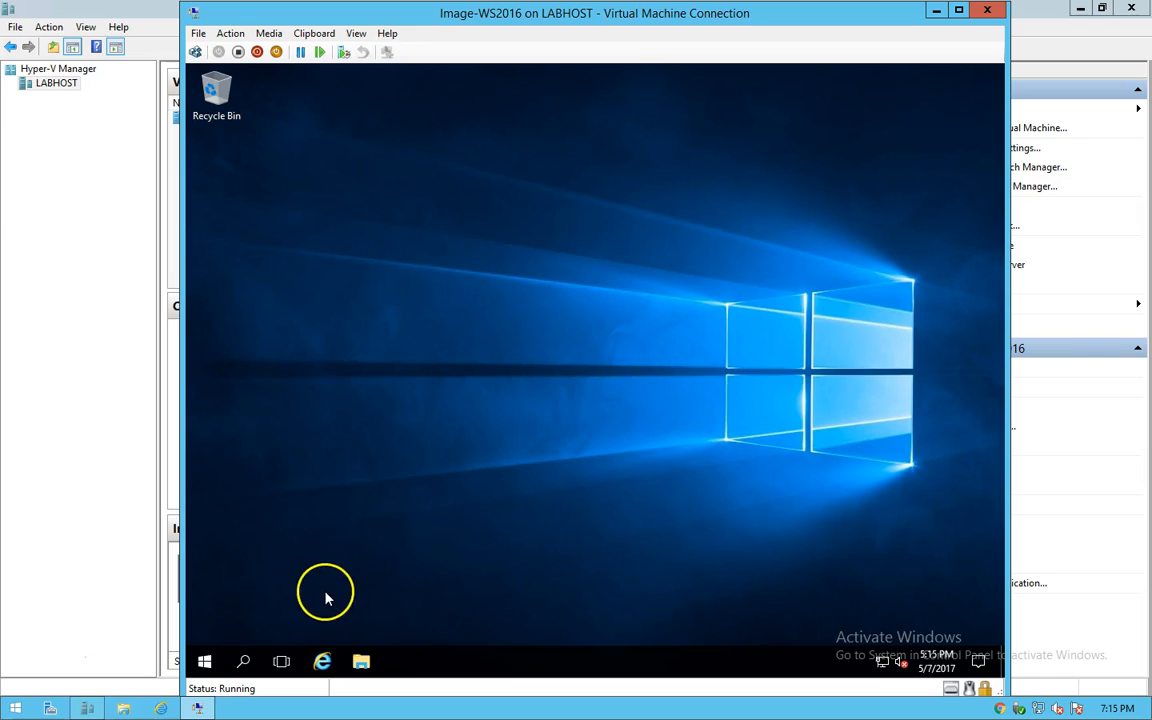
Step: Open Settings maximized, go to Update & security, and run Check for updates
{"action": "left_click", "coordinate": [205, 662]}
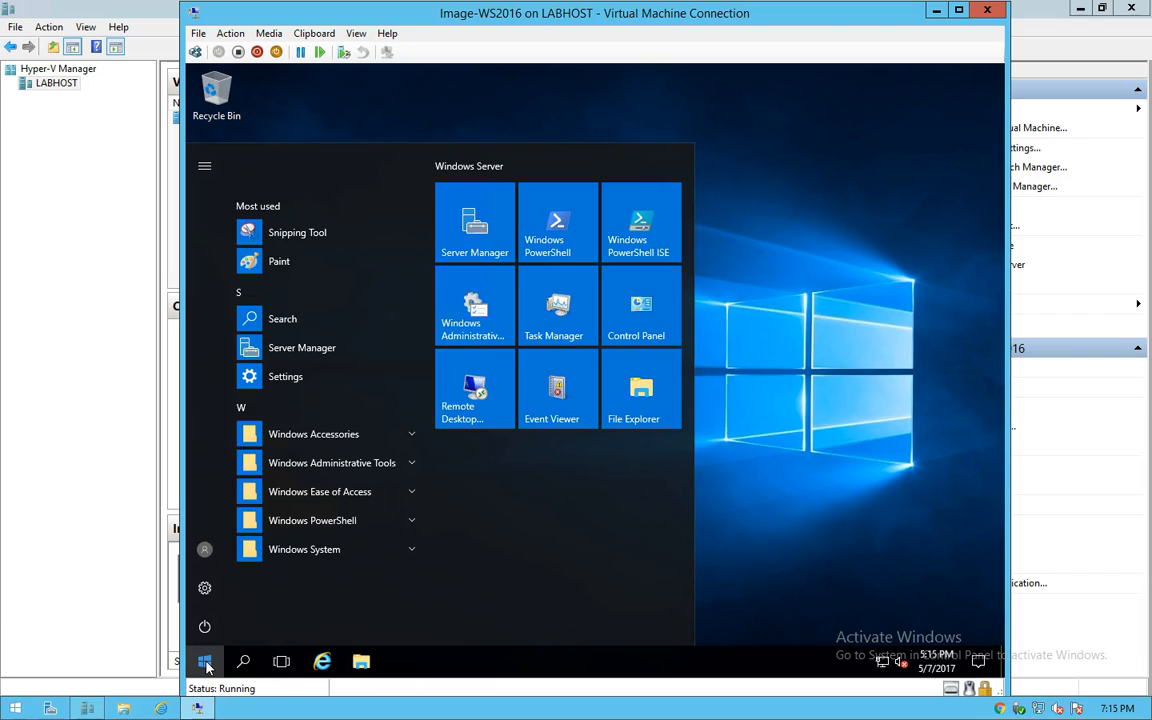
{"action": "left_click", "coordinate": [204, 591]}
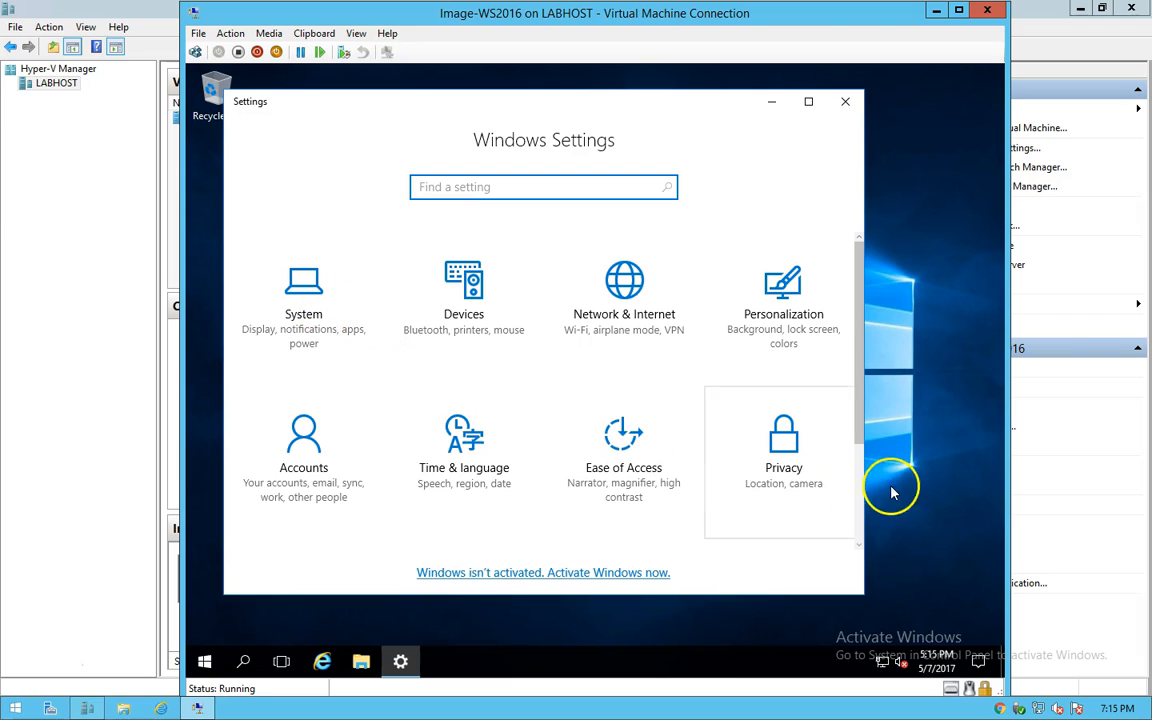
{"action": "left_click", "coordinate": [808, 101]}
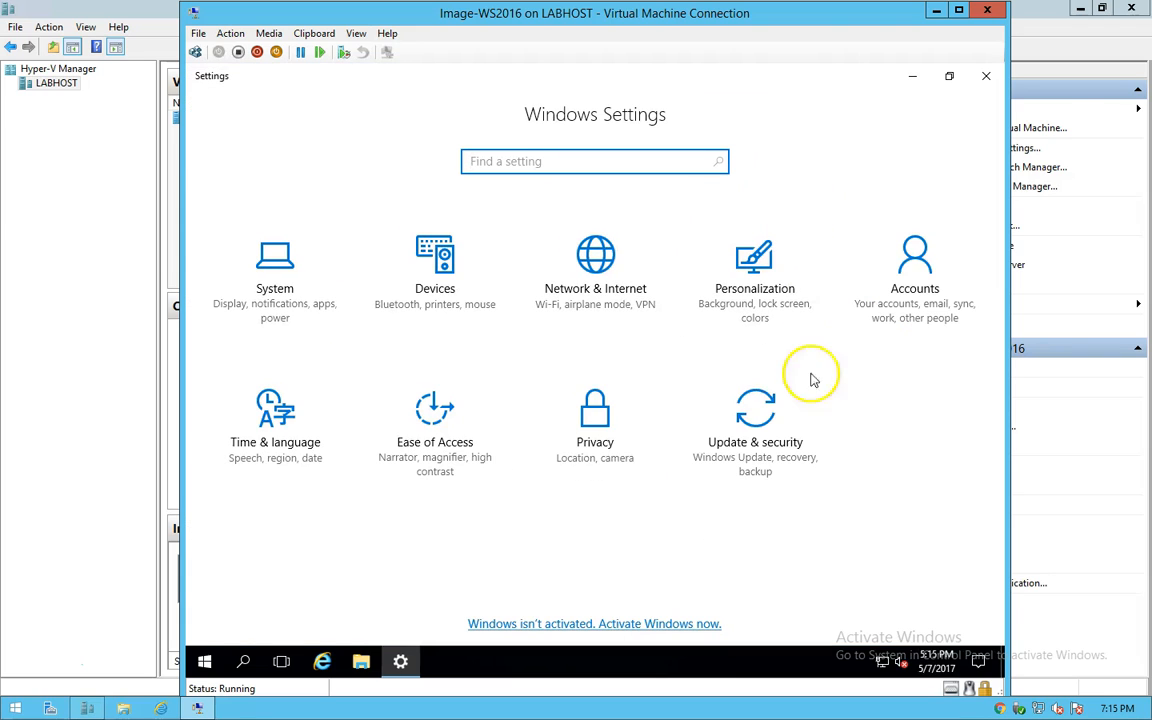
{"action": "left_click", "coordinate": [729, 472]}
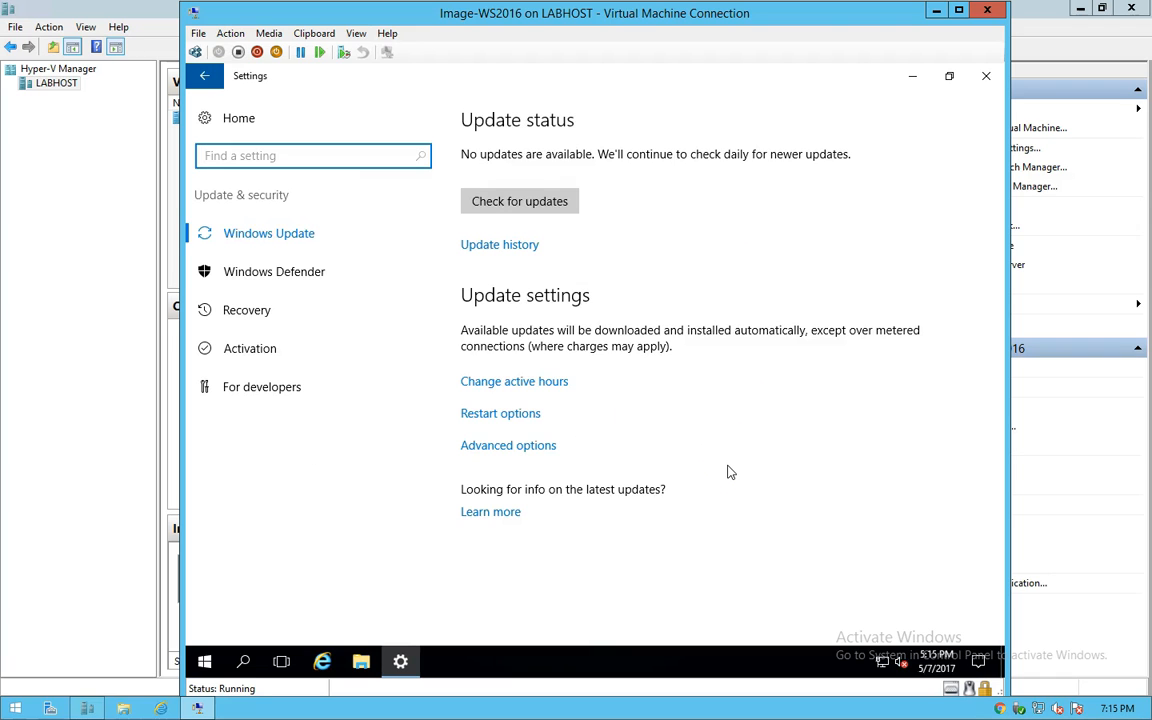
{"action": "left_click", "coordinate": [493, 212]}
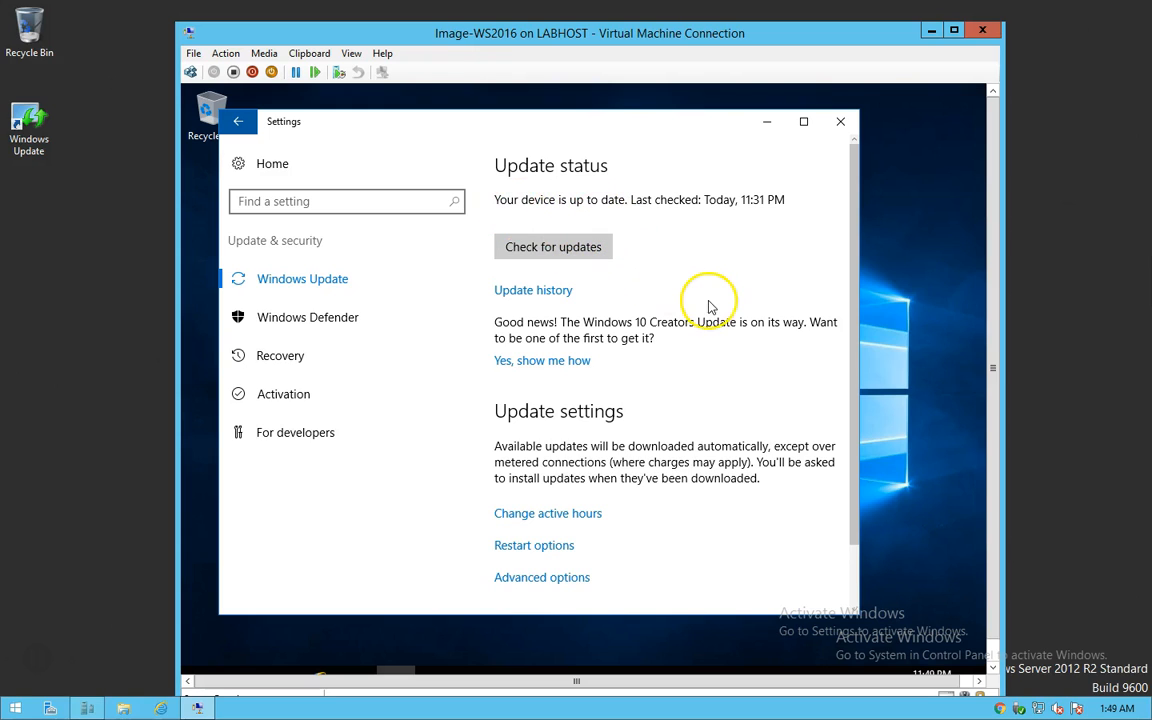
Step: Close the guest's Settings window and reposition the VM connection window
{"action": "left_click", "coordinate": [841, 123]}
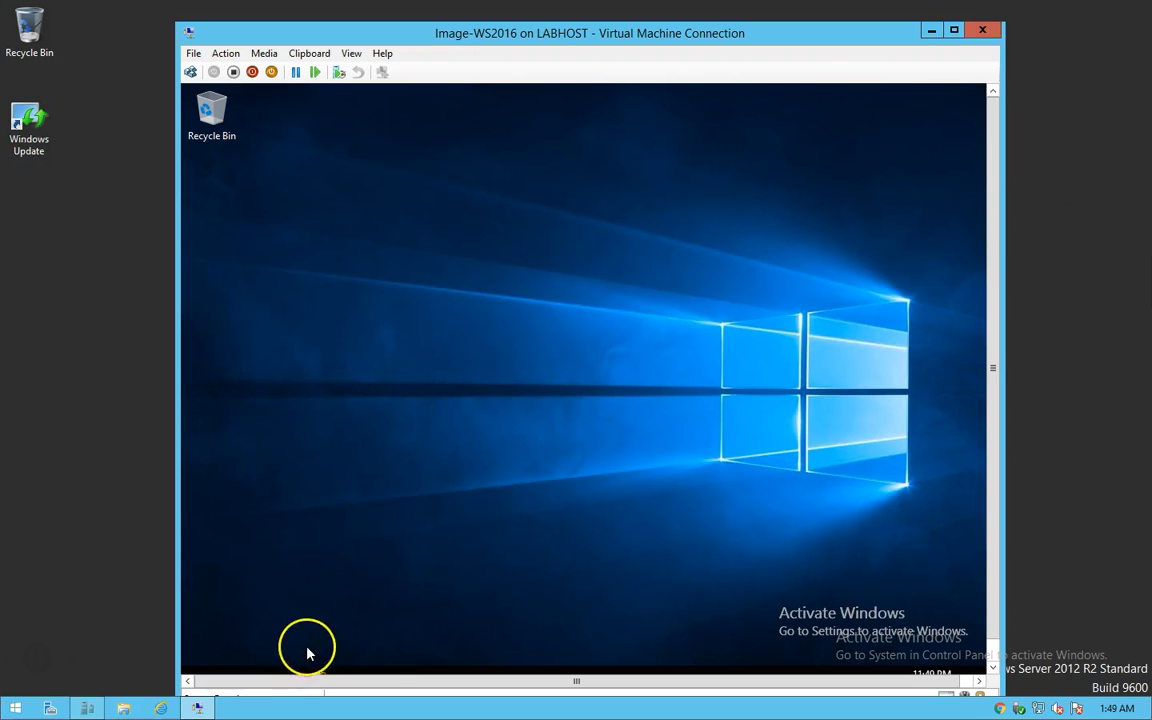
{"action": "left_click_drag", "start_coordinate": [450, 30], "coordinate": [432, 13]}
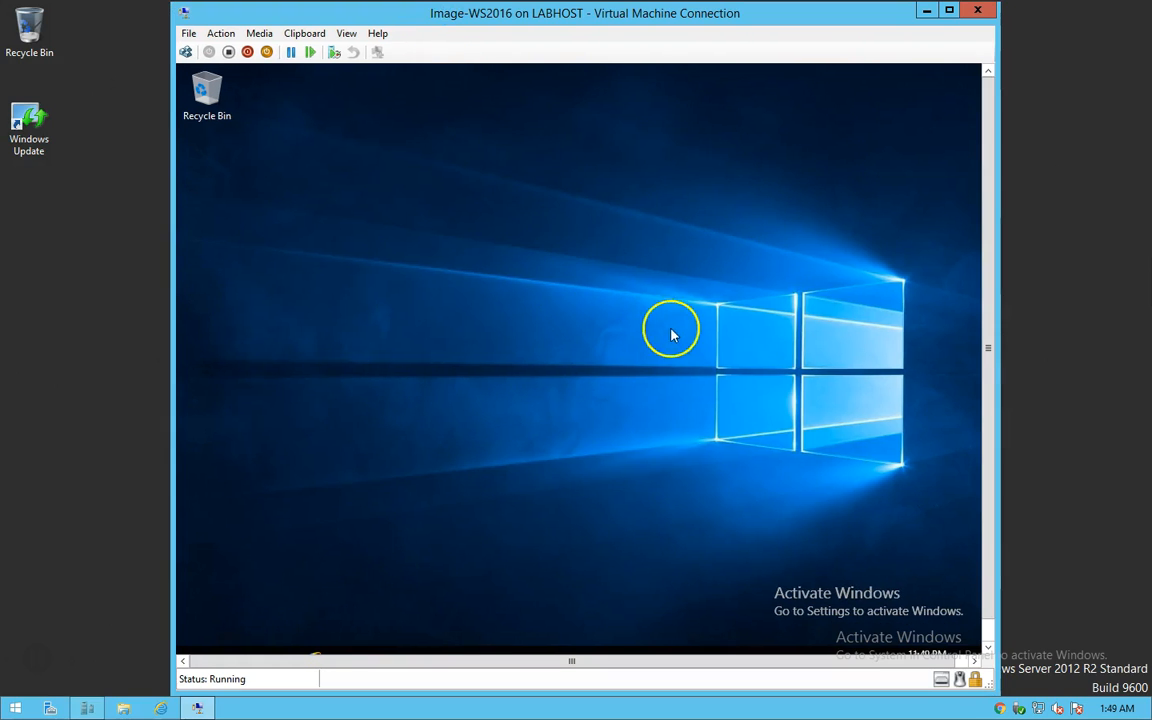
{"action": "left_click_drag", "start_coordinate": [988, 392], "coordinate": [979, 445]}
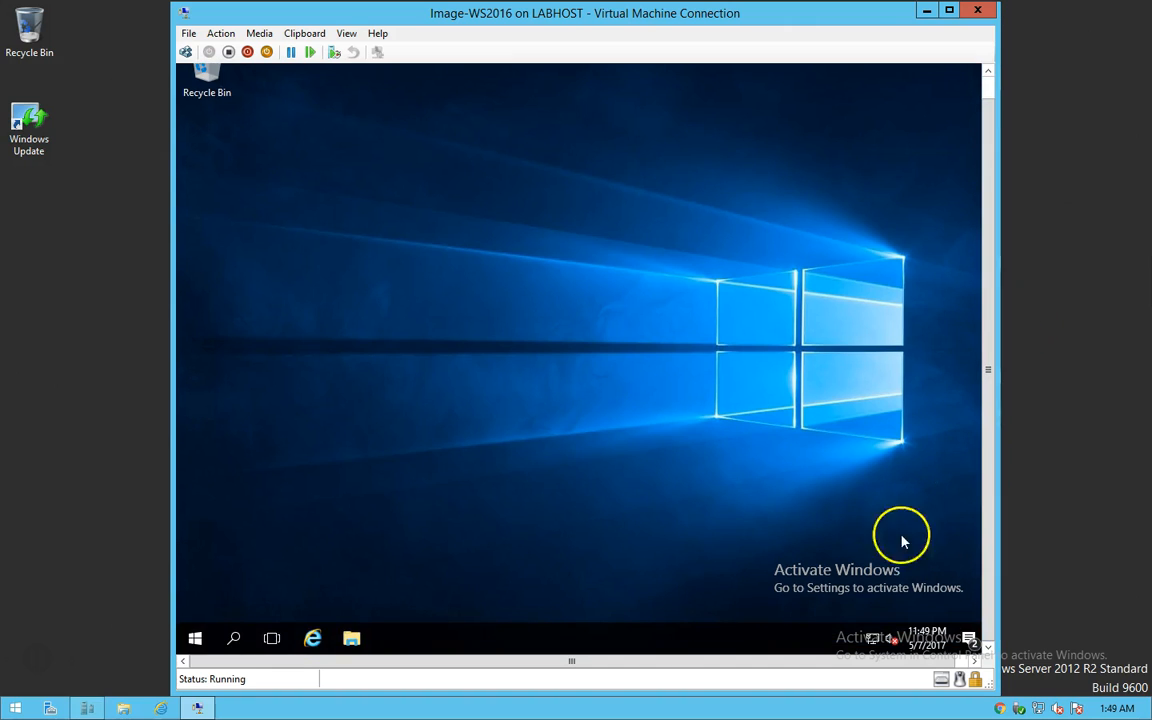
Step: Shut down the guest with the default reason, then close the connection and return to Hyper-V Manager
{"action": "left_click", "coordinate": [195, 638]}
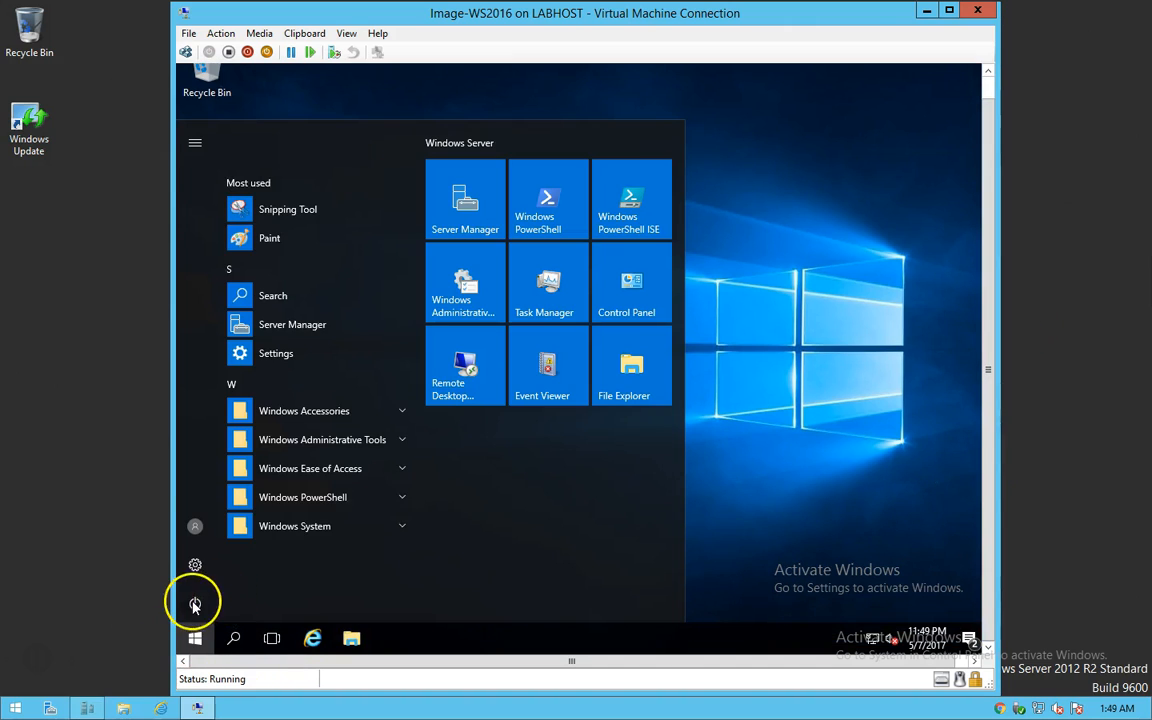
{"action": "left_click", "coordinate": [196, 603]}
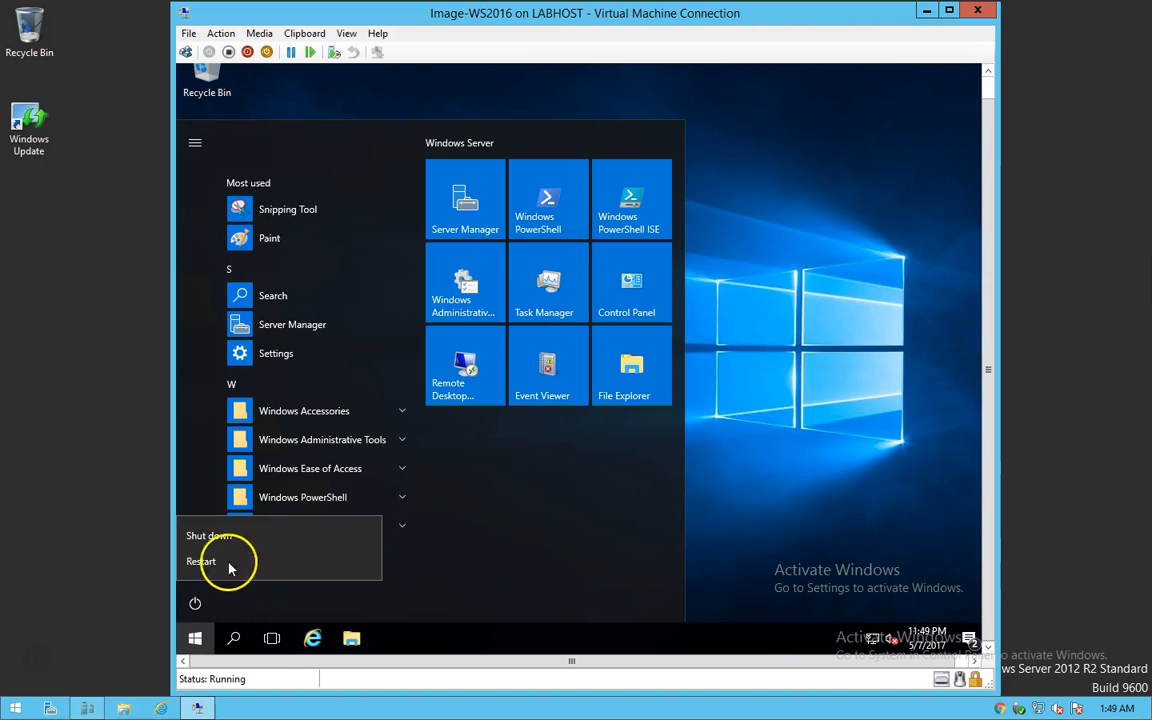
{"action": "left_click", "coordinate": [206, 537]}
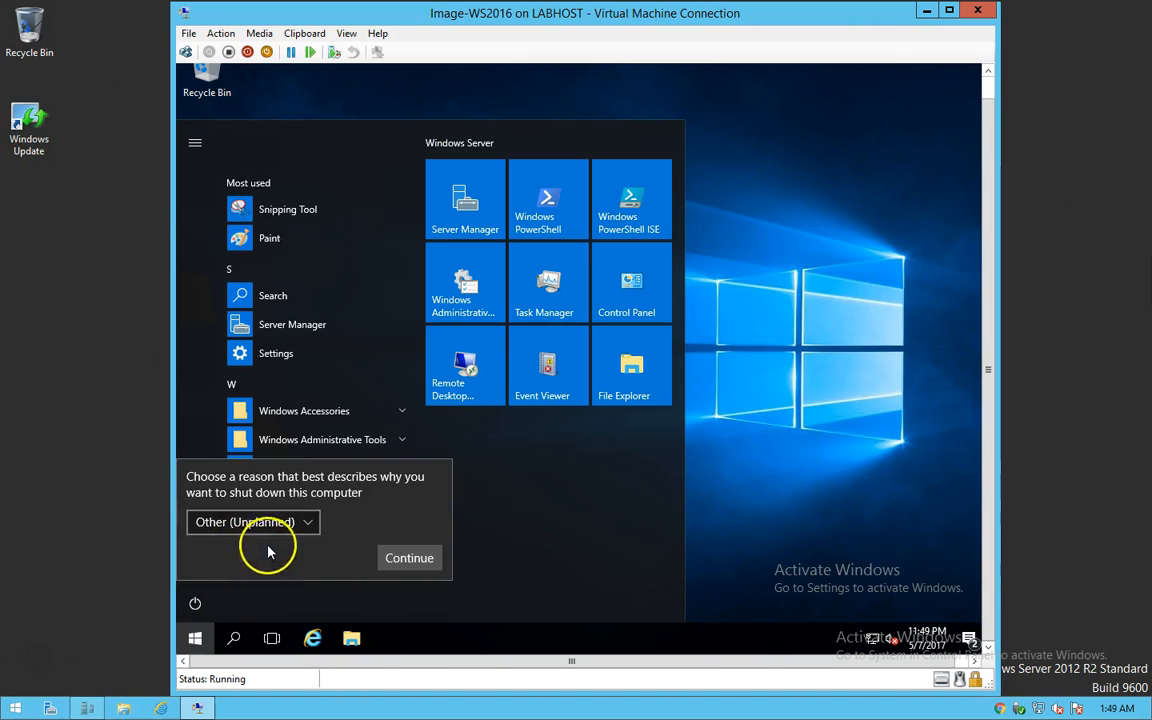
{"action": "left_click", "coordinate": [407, 557]}
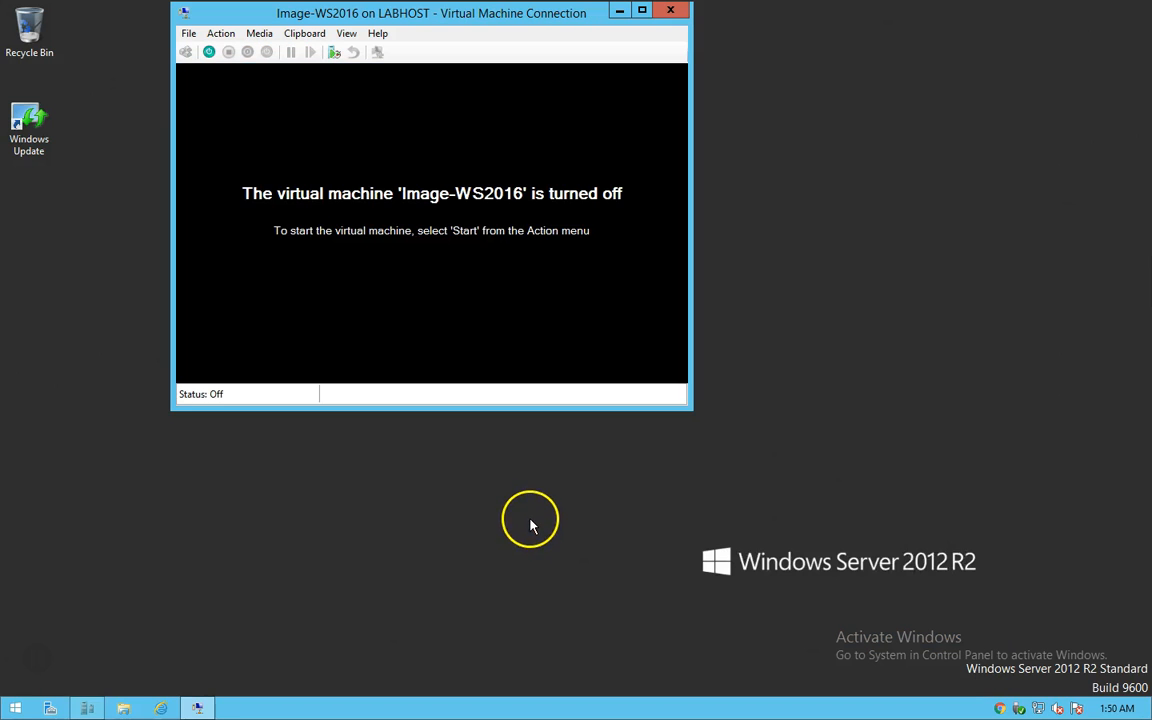
{"action": "left_click", "coordinate": [670, 10]}
{"action": "left_click", "coordinate": [87, 707]}
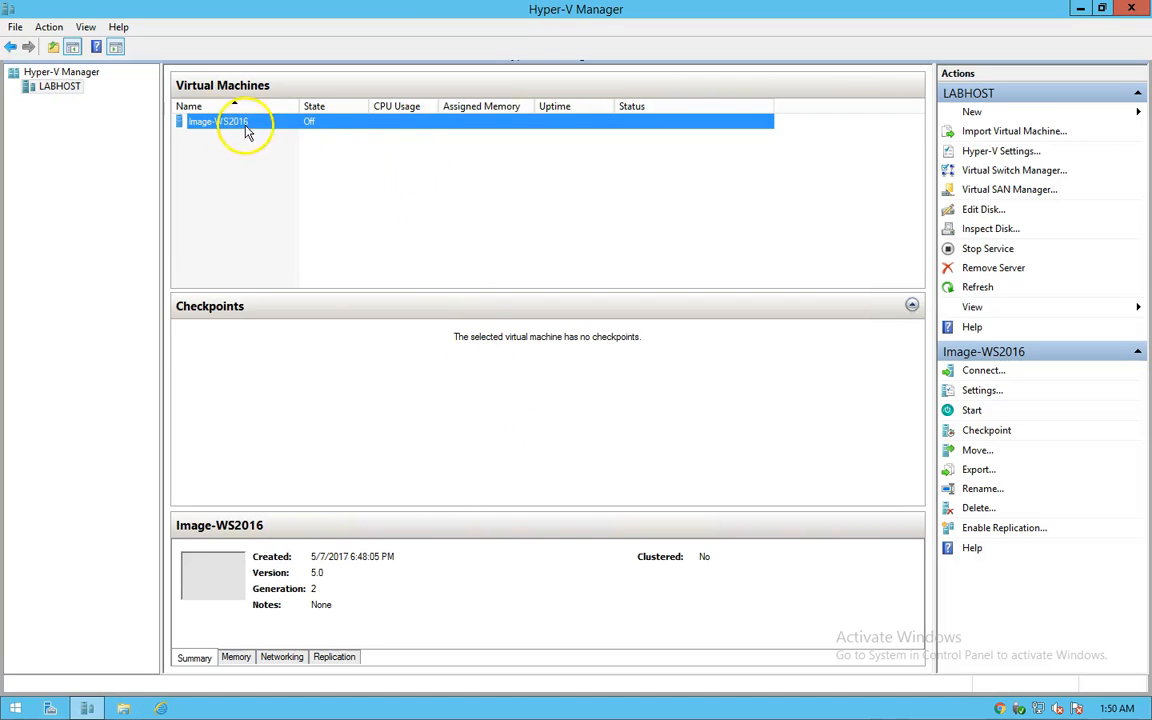
Step: Open File Explorer and navigate to D:\Hyper-V\Virtual Hard Disks
{"action": "left_click", "coordinate": [123, 705]}
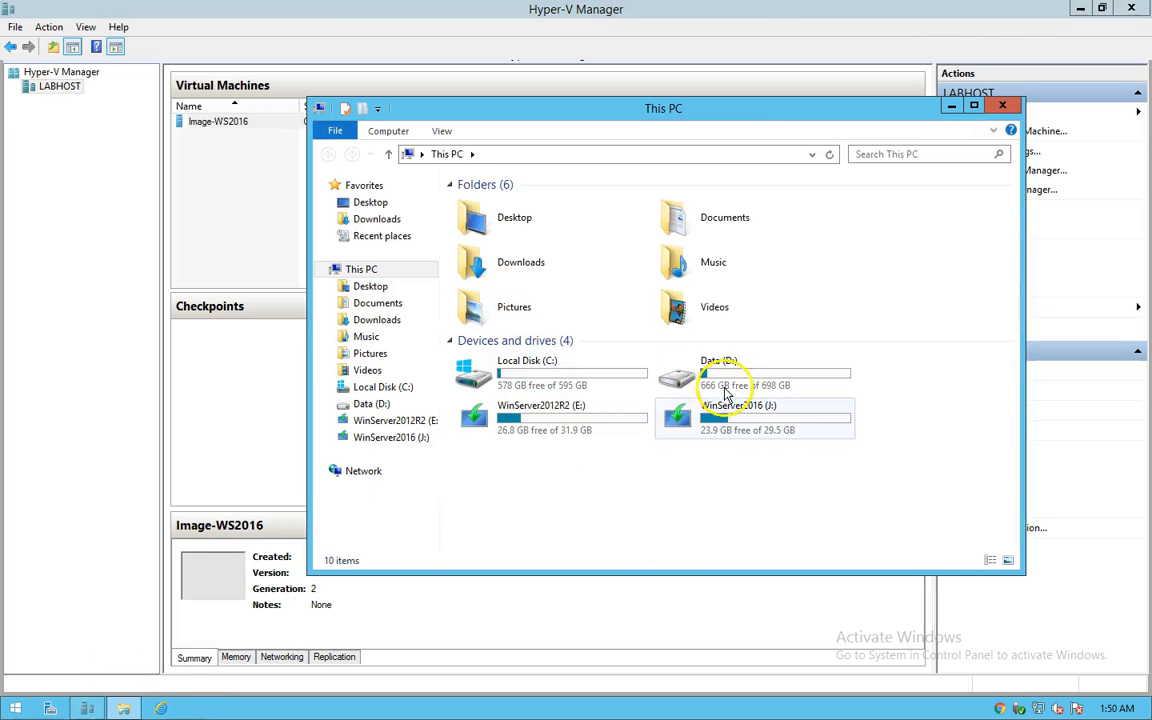
{"action": "left_click", "coordinate": [730, 380]}
{"action": "double_click", "coordinate": [730, 380]}
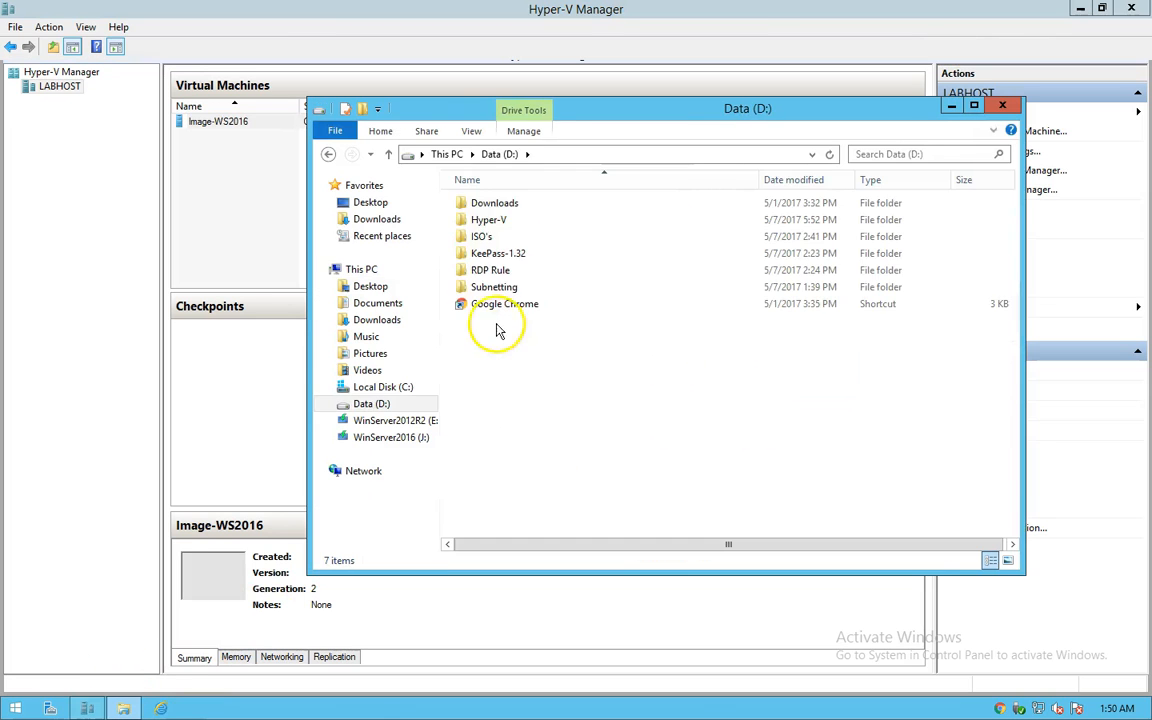
{"action": "double_click", "coordinate": [480, 225]}
{"action": "double_click", "coordinate": [506, 205]}
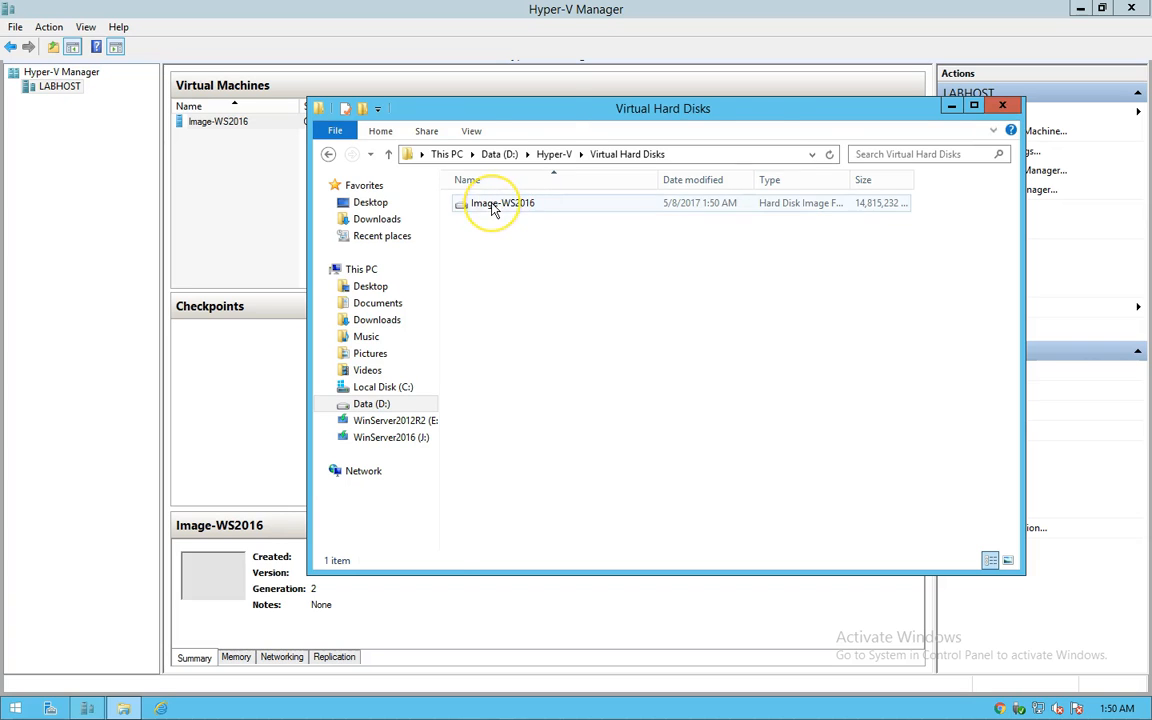
Step: Copy the Image-WS2016 disk file and paste a duplicate into the same folder
{"action": "right_click", "coordinate": [492, 204]}
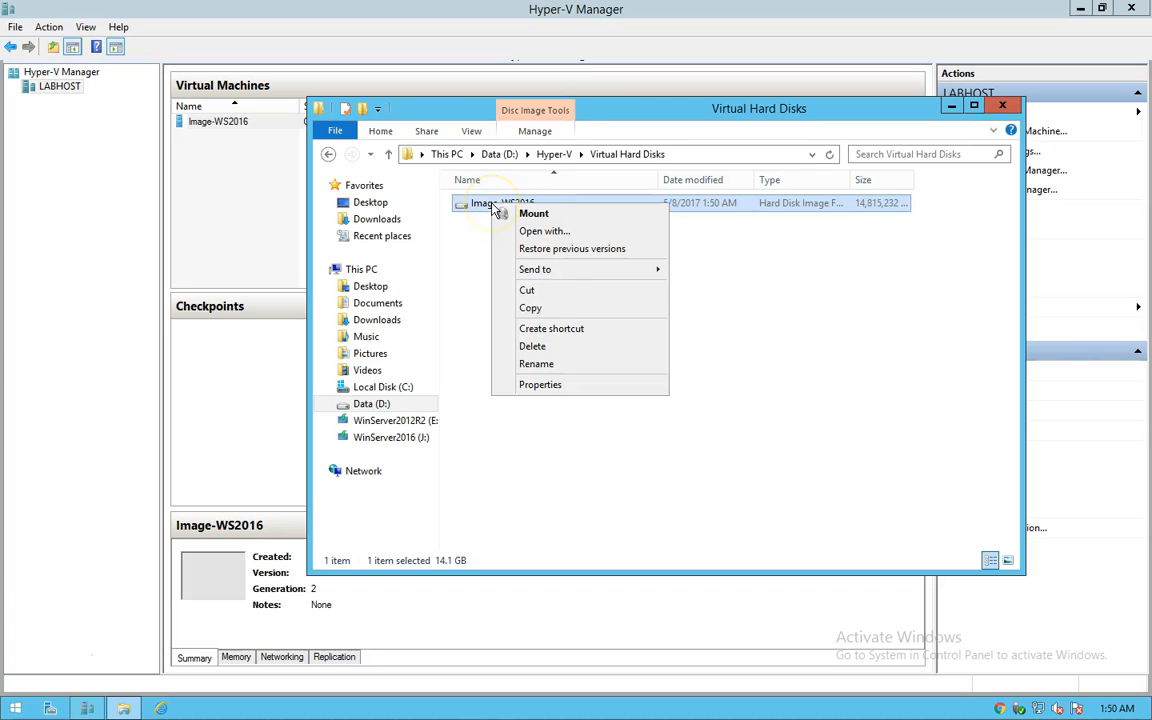
{"action": "left_click", "coordinate": [530, 308]}
{"action": "right_click", "coordinate": [505, 328]}
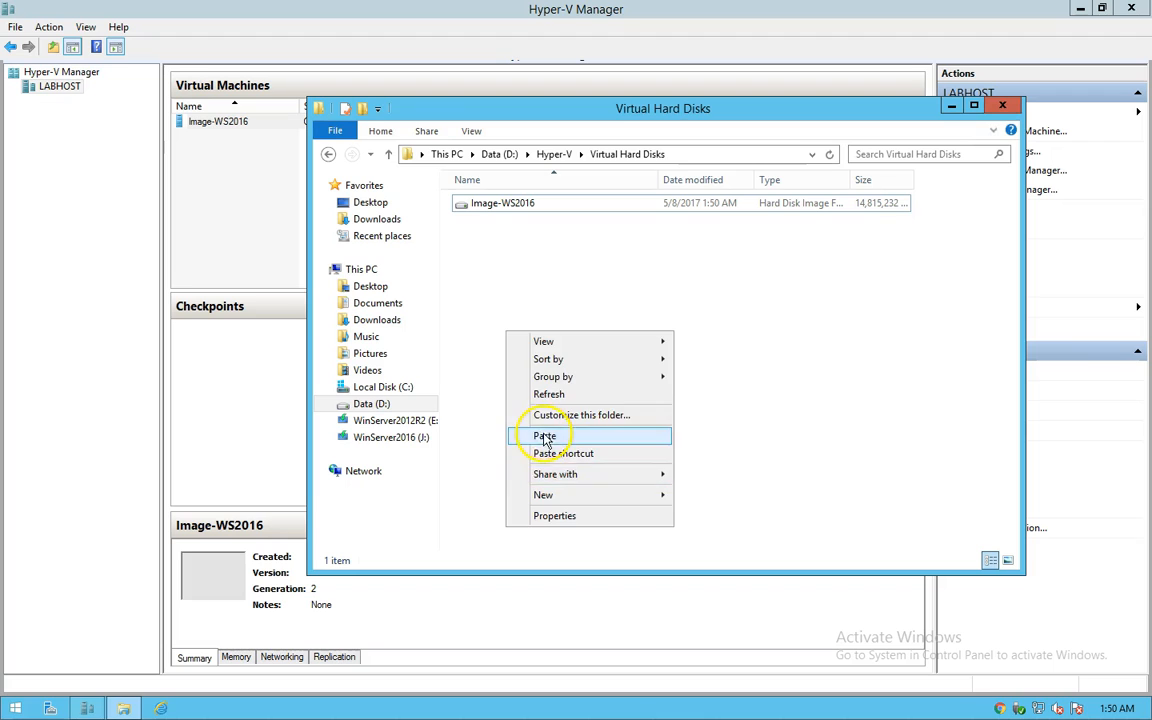
{"action": "left_click", "coordinate": [540, 437]}
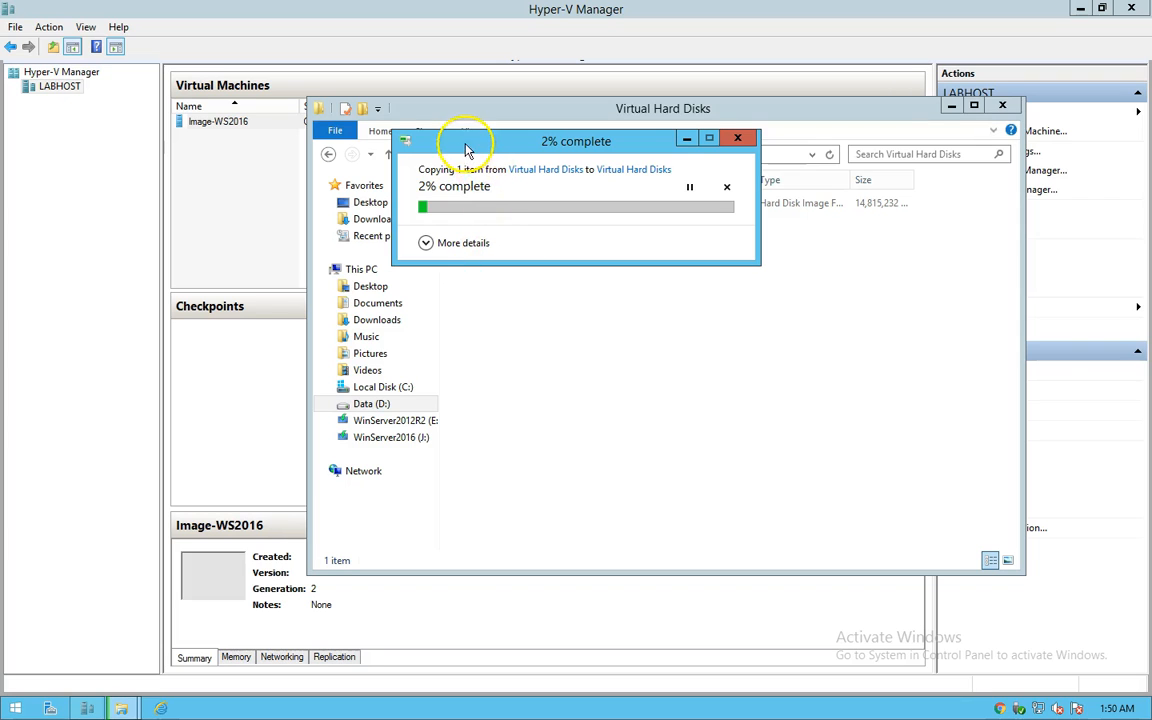
Step: Move the copy progress window aside while the Image-WS2016 disk duplicate is written
{"action": "left_click_drag", "start_coordinate": [572, 298], "coordinate": [555, 304]}
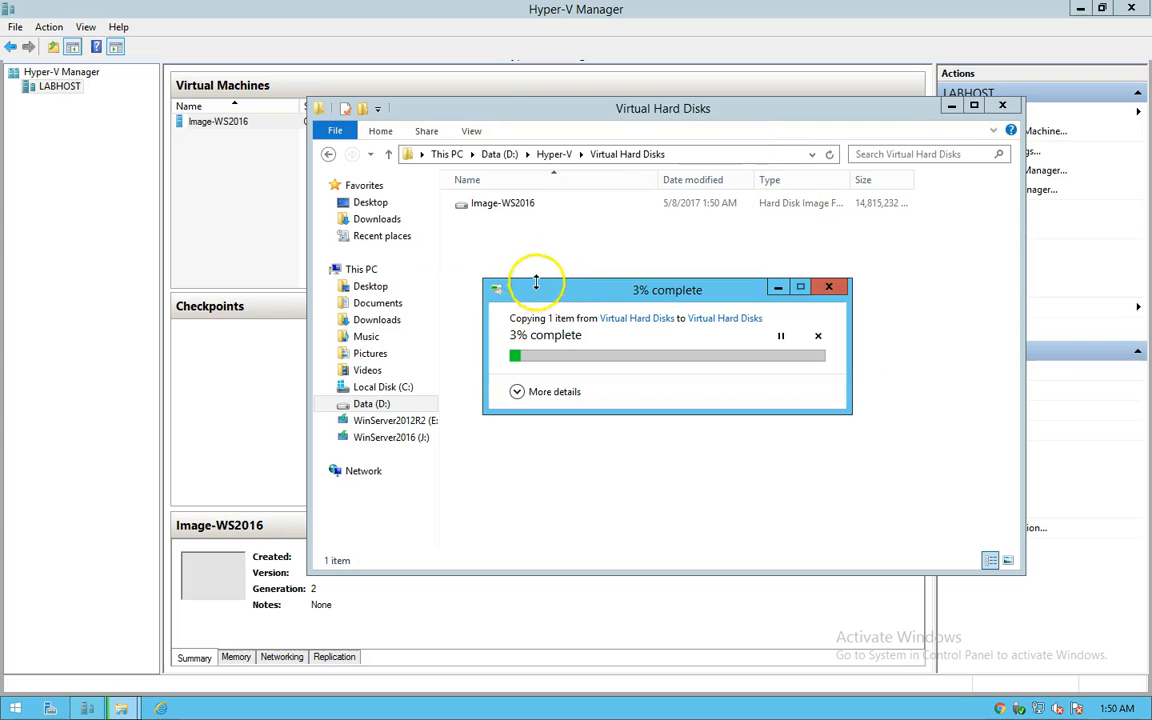